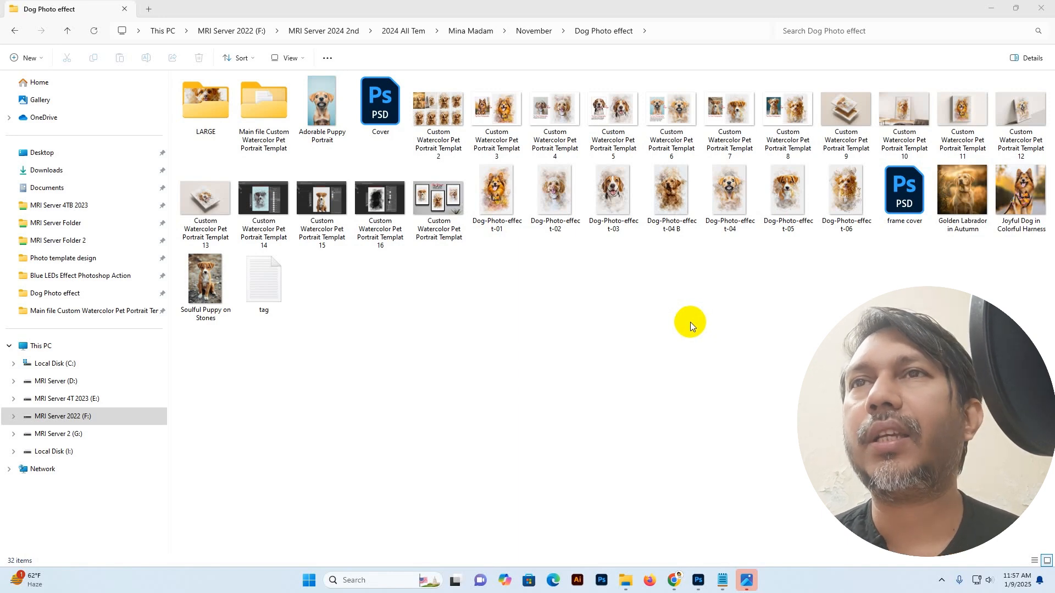
# Open the Custom Watercolor Pet Portrait Templat 2 image and compare the original dog photo with its watercolor versions
pyautogui.doubleClick(437, 126)
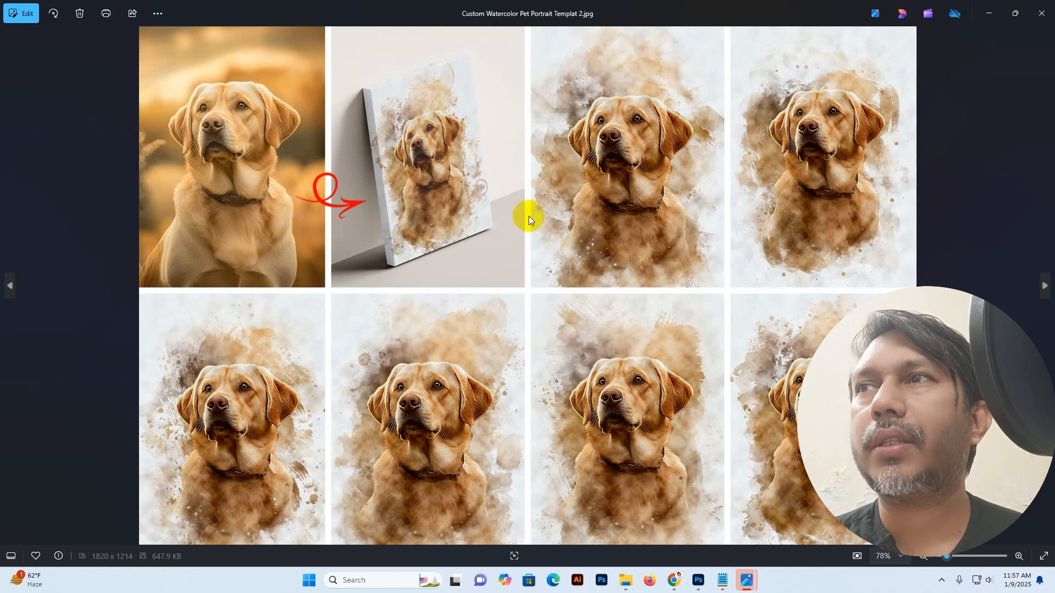
pyautogui.click(606, 226)
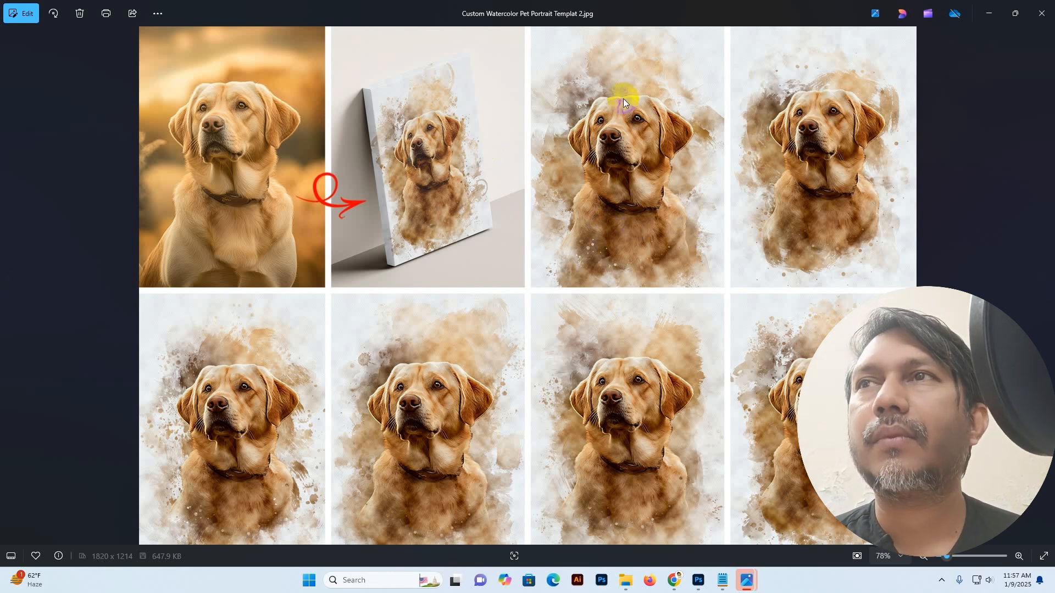
pyautogui.click(608, 206)
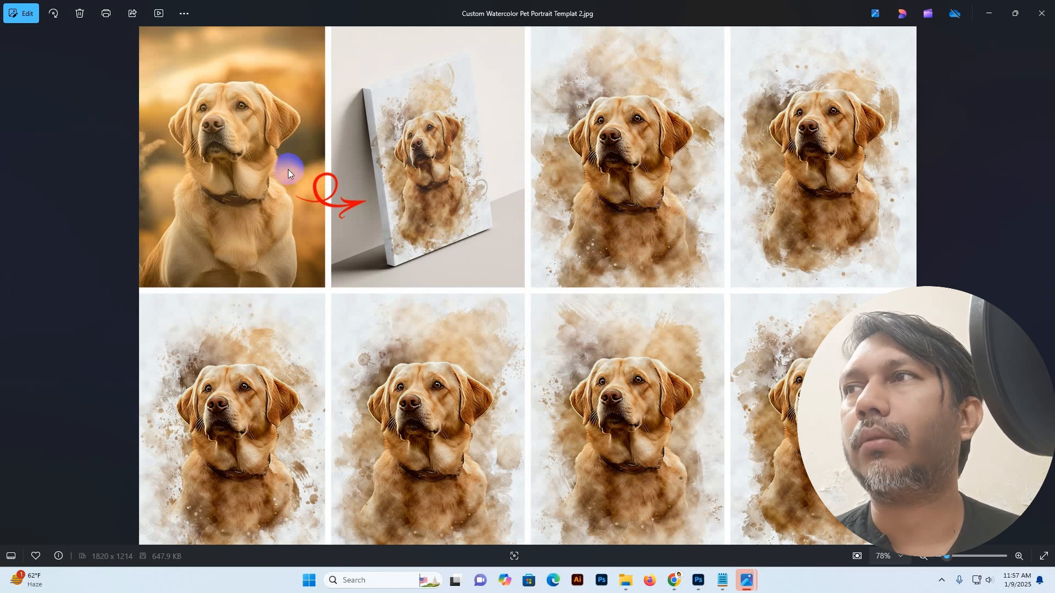
pyautogui.click(217, 409)
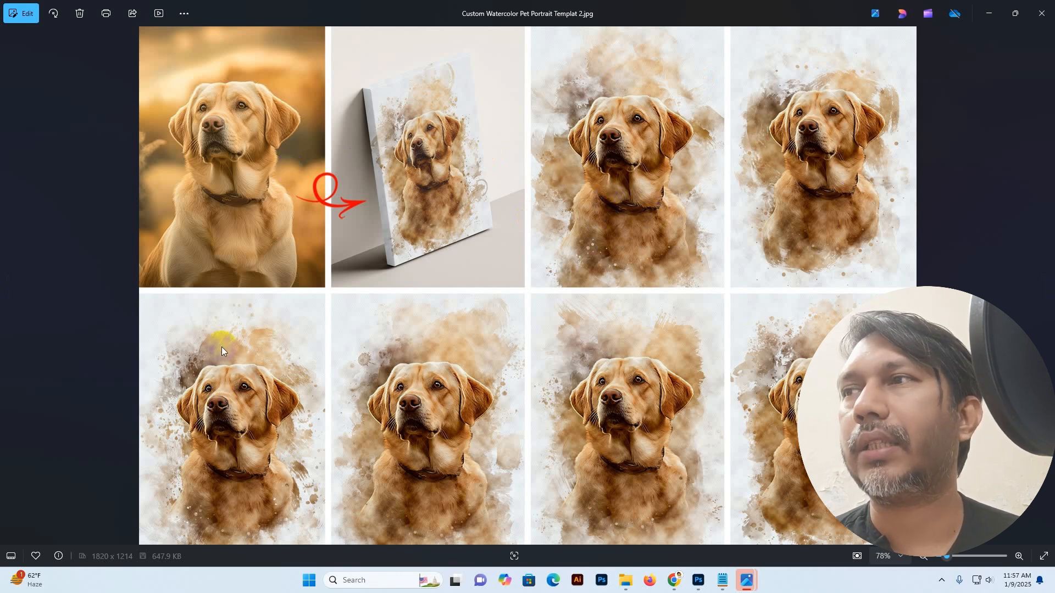
pyautogui.click(575, 398)
pyautogui.click(606, 417)
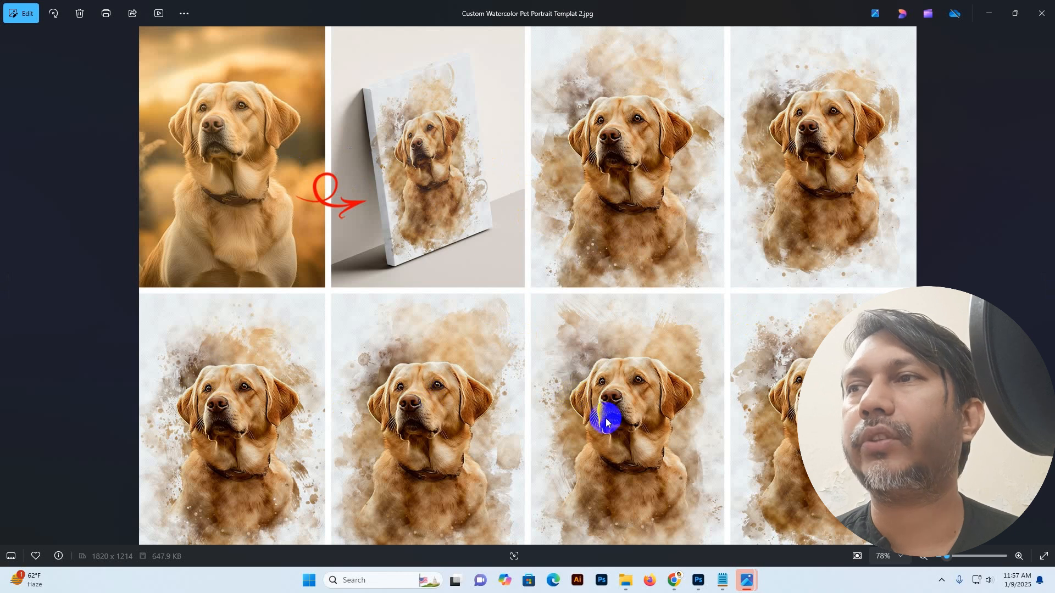
pyautogui.click(795, 415)
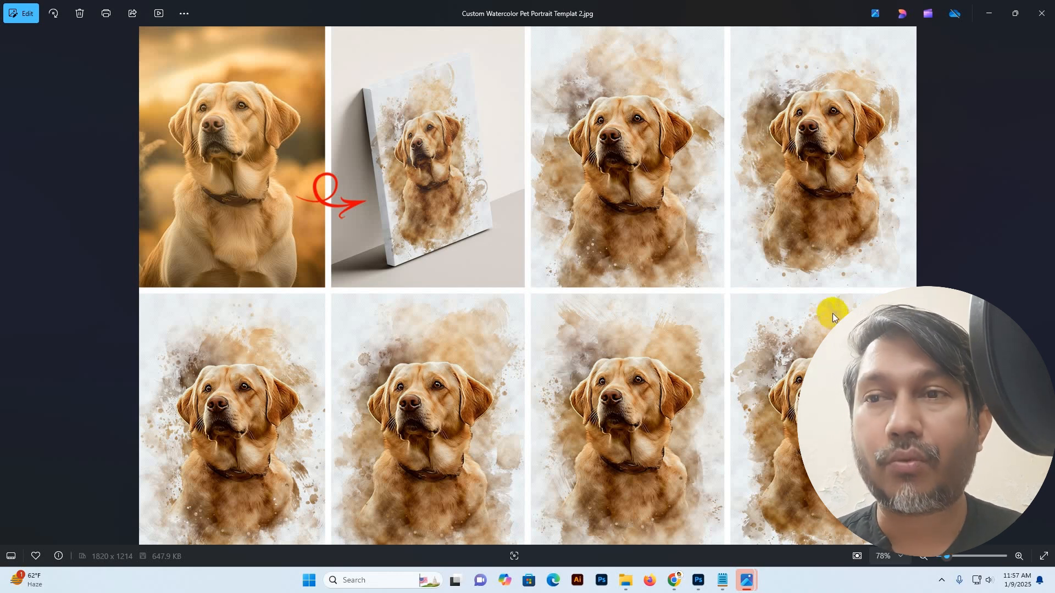
# Browse the before-and-after dog preview images from Templat 3 through Templat 8
pyautogui.press('Right')
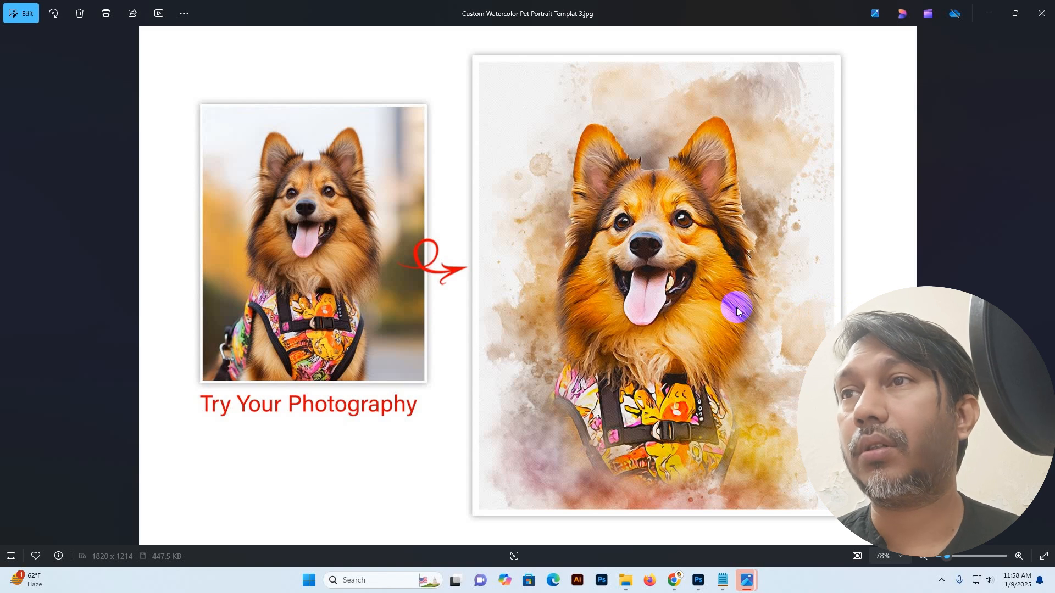
pyautogui.press('Right')
pyautogui.press('Right')
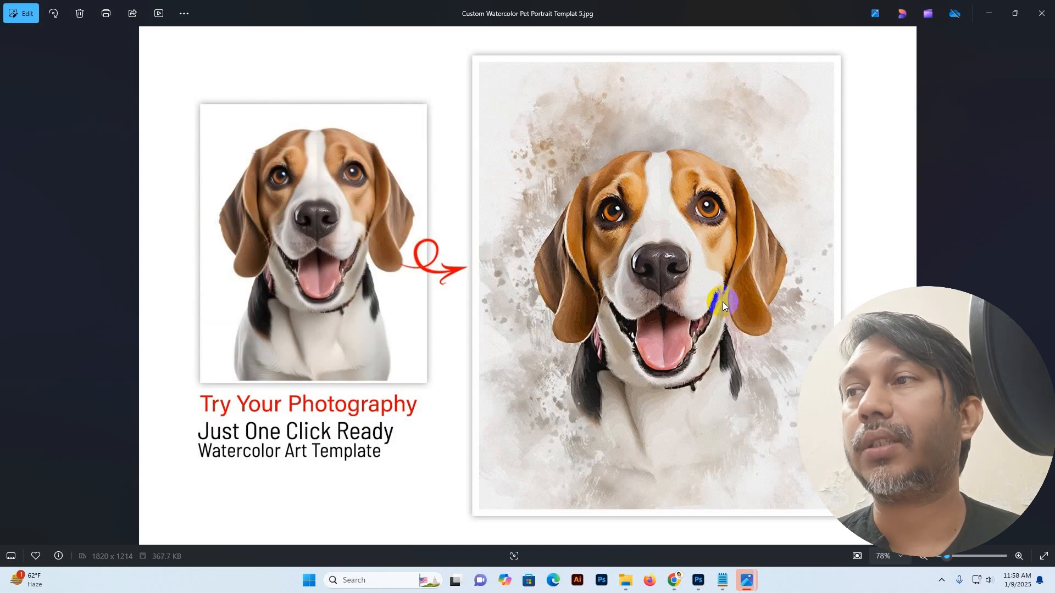
pyautogui.press('Right')
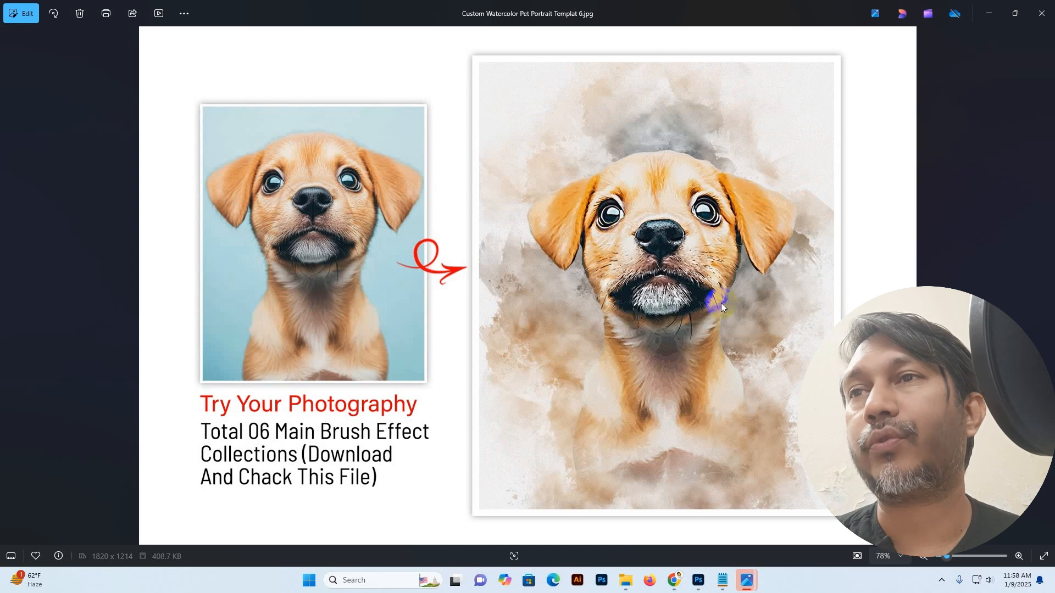
pyautogui.press('Right')
pyautogui.press('Right')
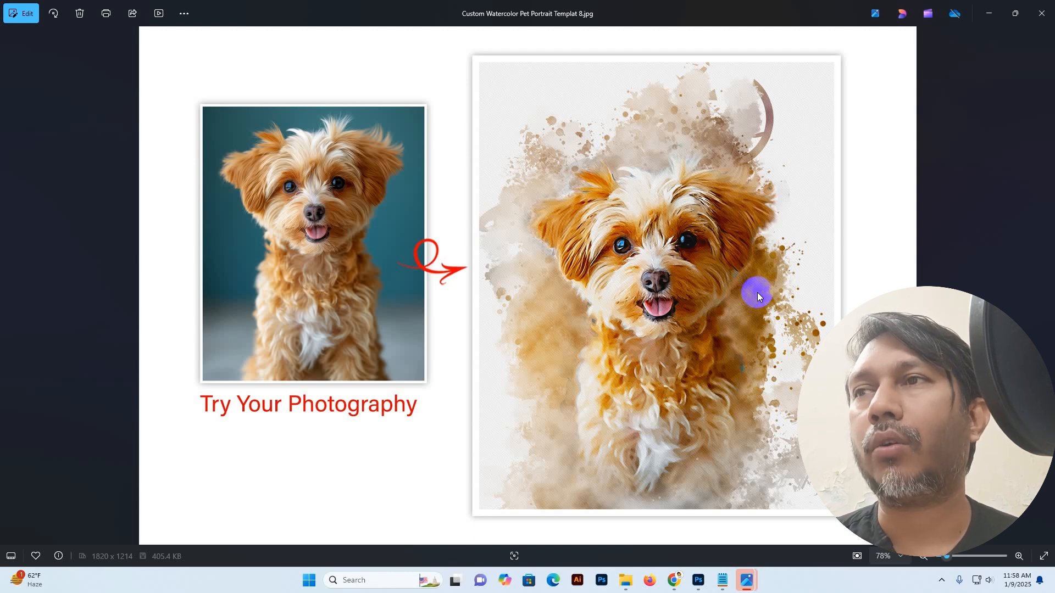
# View the canvas mockups from Templat 9 onward and the layer structure screenshots in Templat 14, 15 and 16
pyautogui.press('Right')
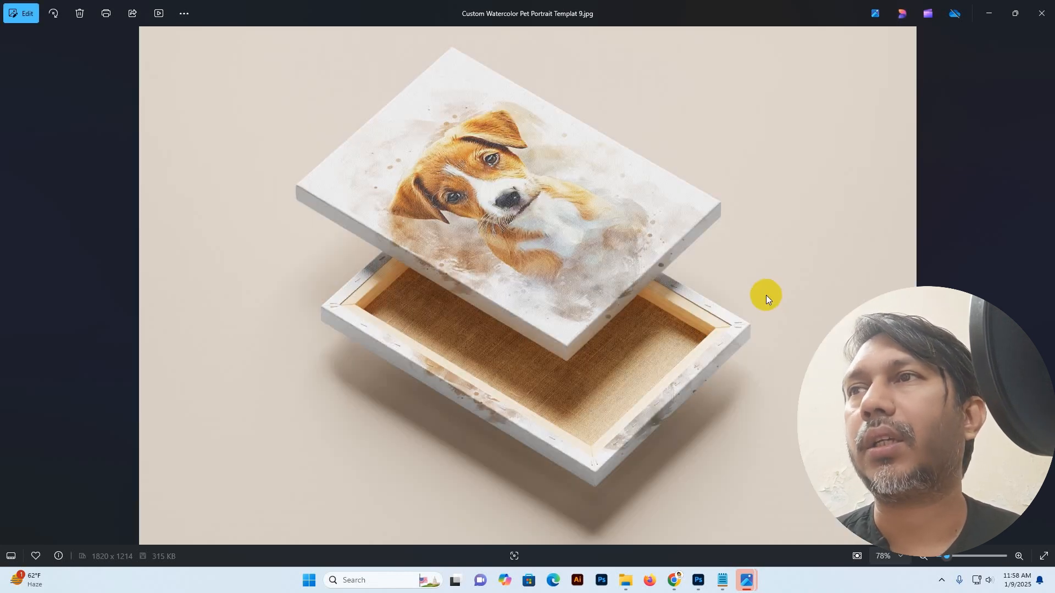
pyautogui.press('Right')
pyautogui.press('Right')
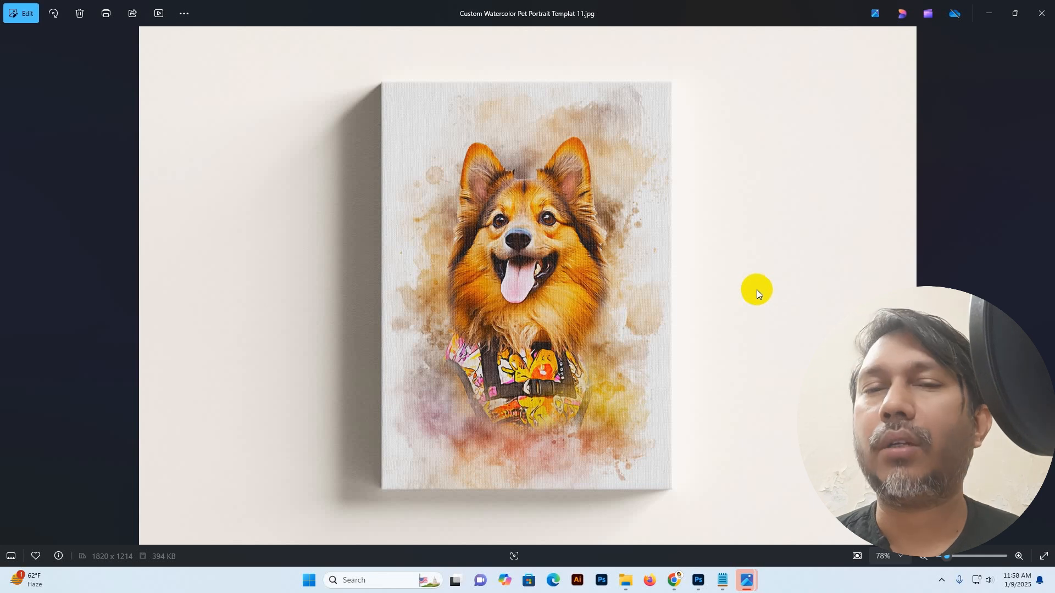
pyautogui.press('Right')
pyautogui.press('Right')
pyautogui.press('Right')
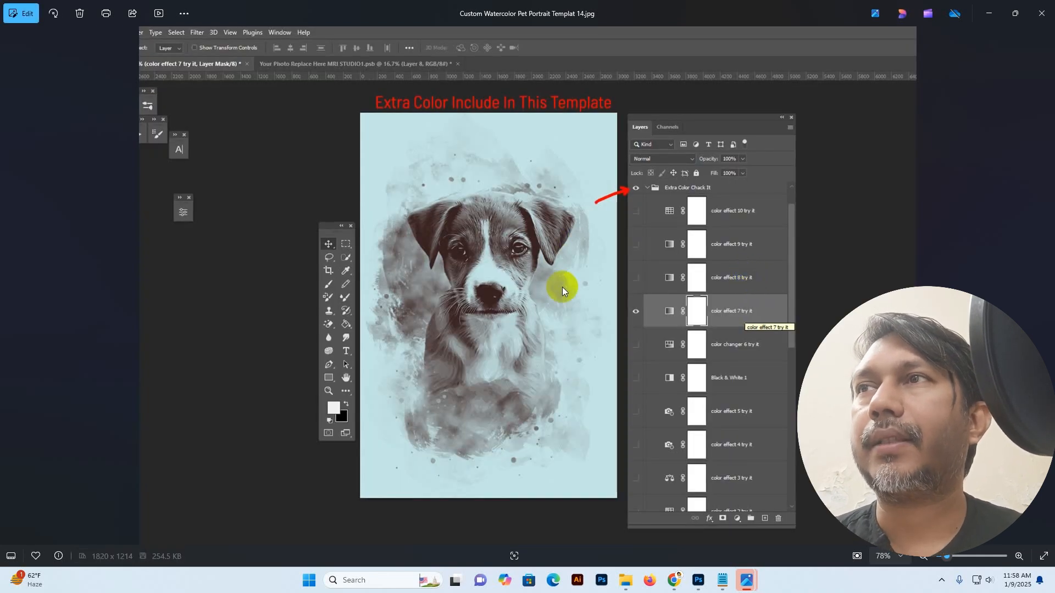
pyautogui.press('Right')
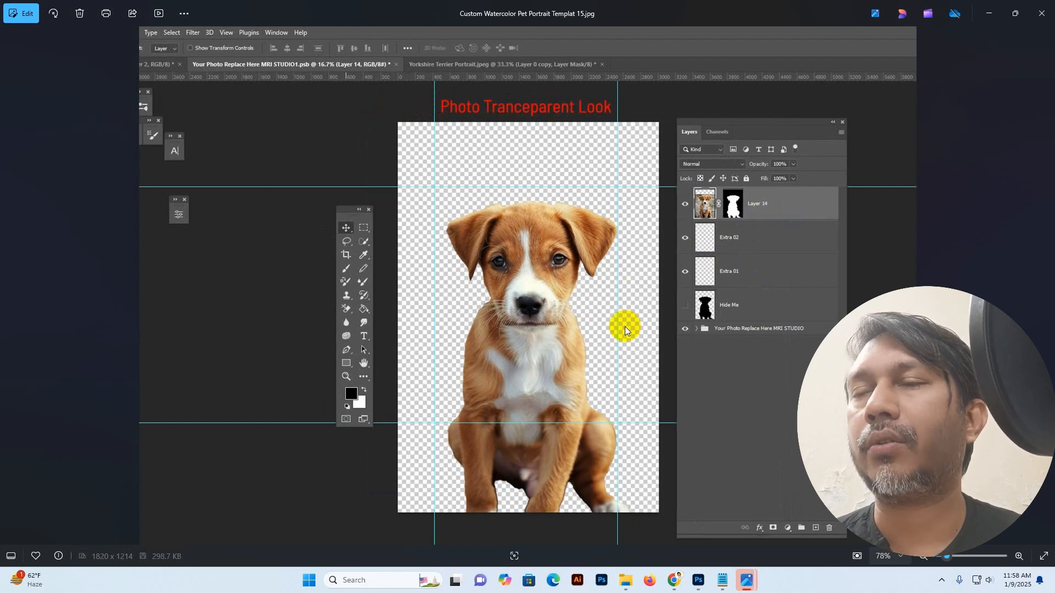
pyautogui.press('Right')
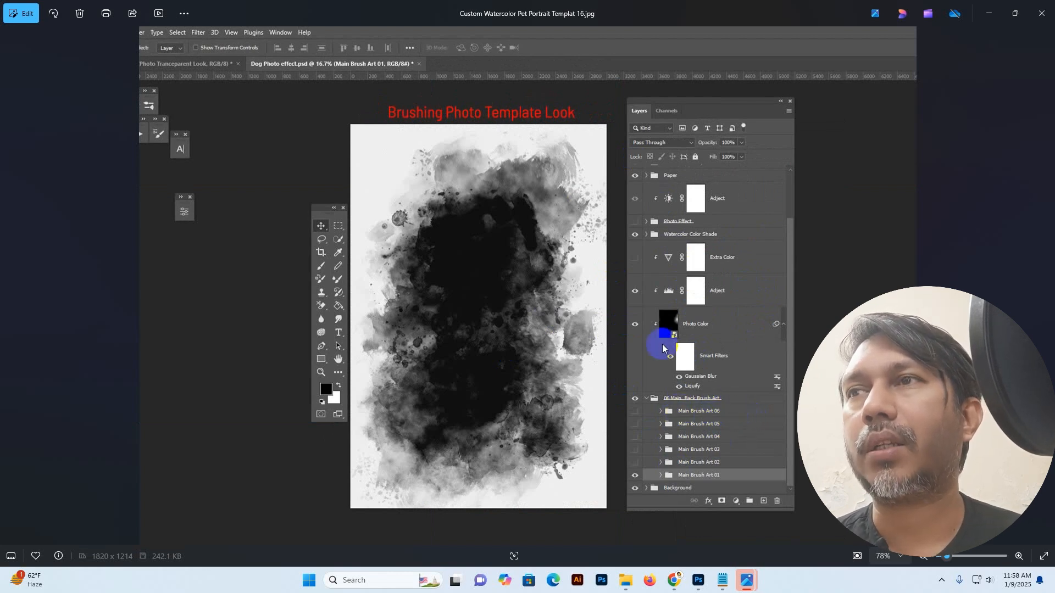
# Look through the finished Dog-Photo-effect images and on to the Joyful Dog in Colorful Harness photo, closing the image viewer at the end
pyautogui.press('Right')
pyautogui.press('Right')
pyautogui.press('Right')
pyautogui.press('Right')
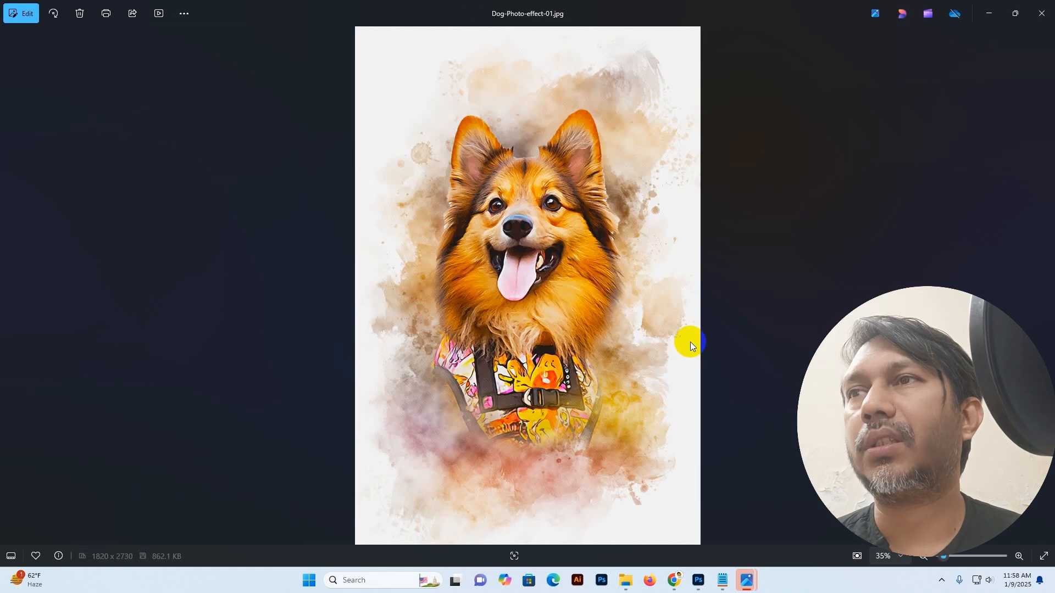
pyautogui.press('Right')
pyautogui.press('Right')
pyautogui.press('Right')
pyautogui.press('Right')
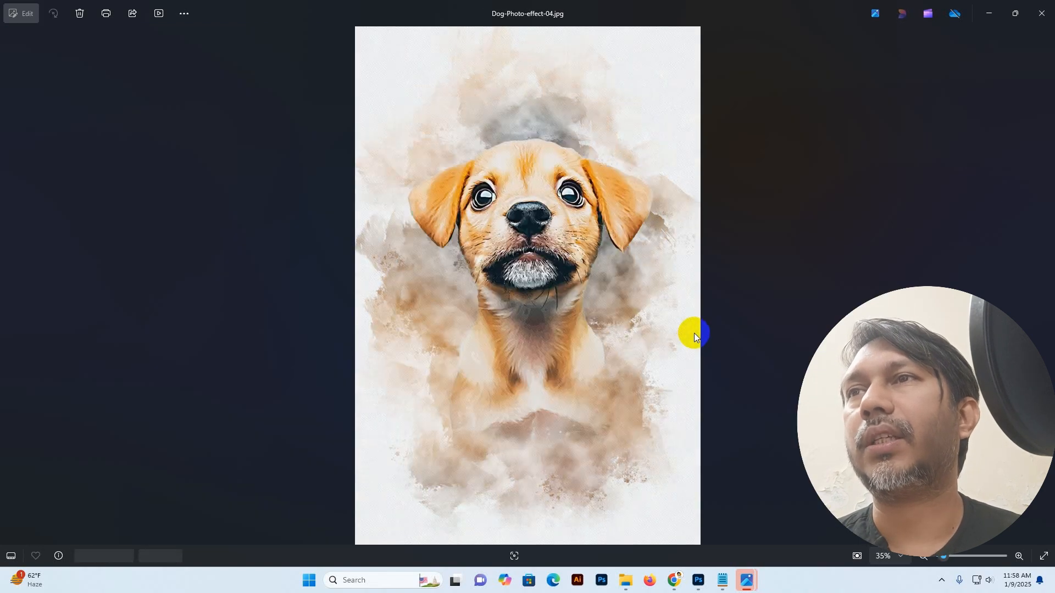
pyautogui.press('Right')
pyautogui.press('Right')
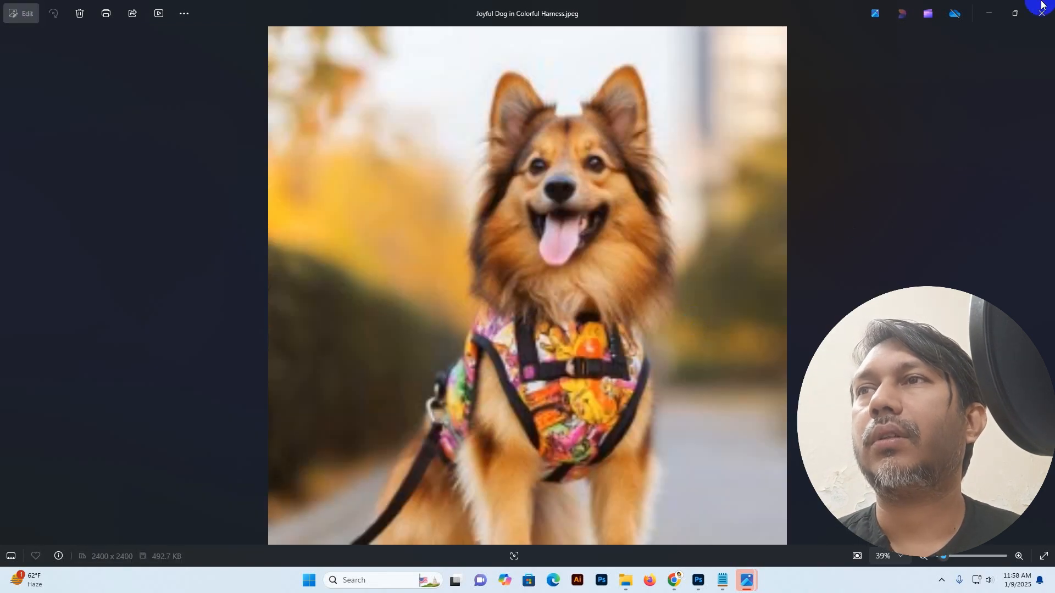
pyautogui.click(1041, 13)
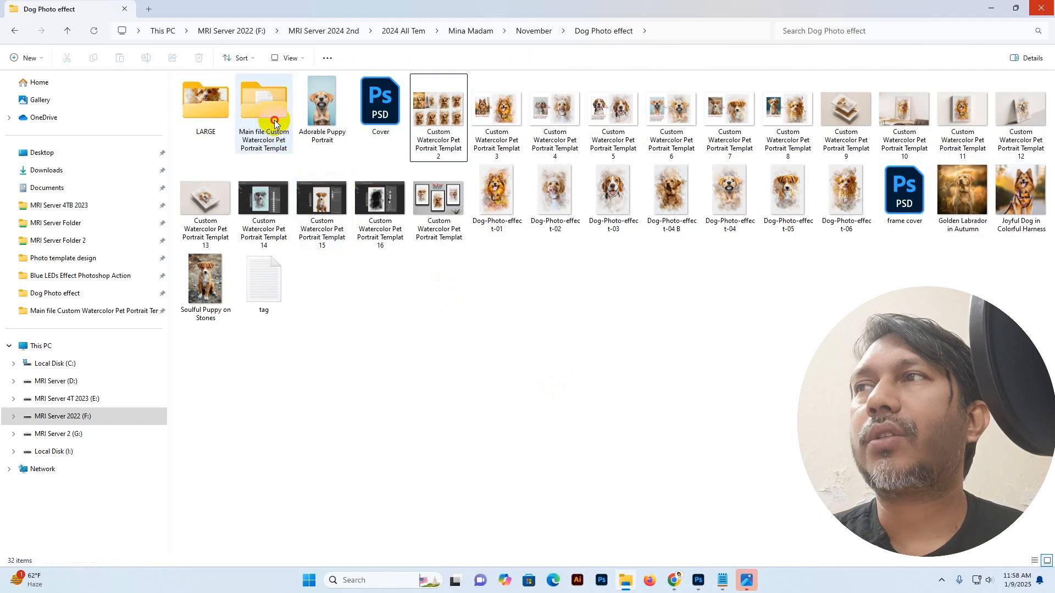
# Open the Main file Custom Watercolor Pet Portrait Templat folder
pyautogui.doubleClick(274, 121)
pyautogui.click(205, 107)
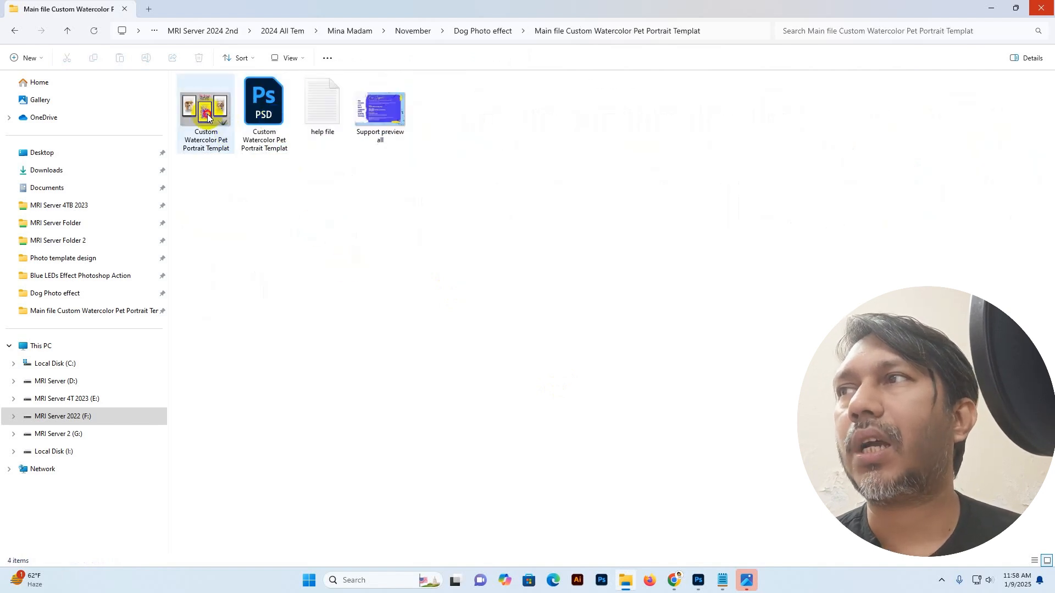
pyautogui.click(319, 120)
# Read the support and hire details in the Support preview all image and close it
pyautogui.doubleClick(381, 113)
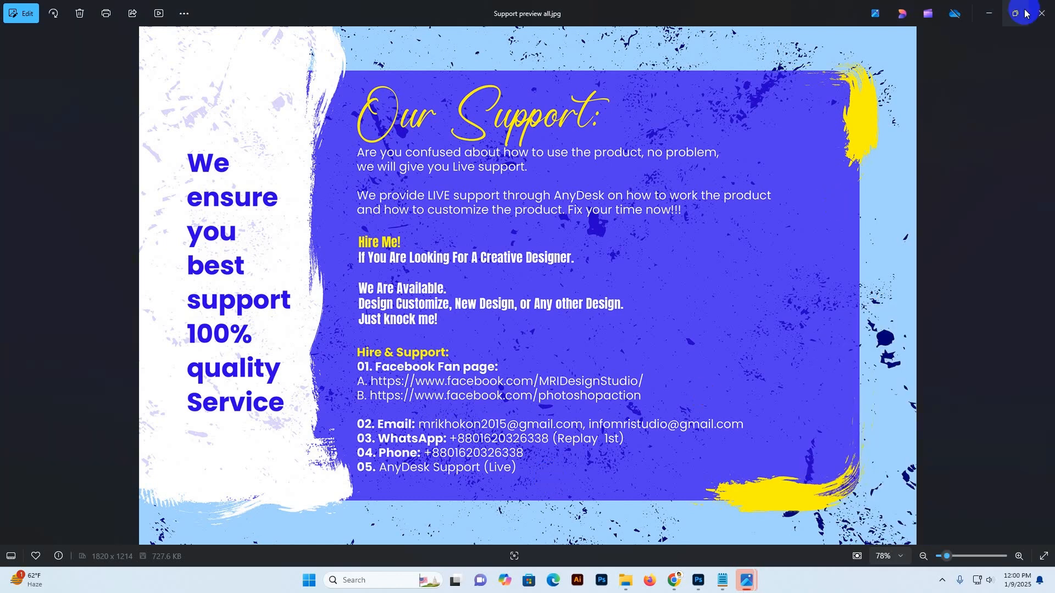
pyautogui.click(1041, 13)
# Open the help file and examine the compatibility notes and the highlighted support contact section
pyautogui.doubleClick(322, 120)
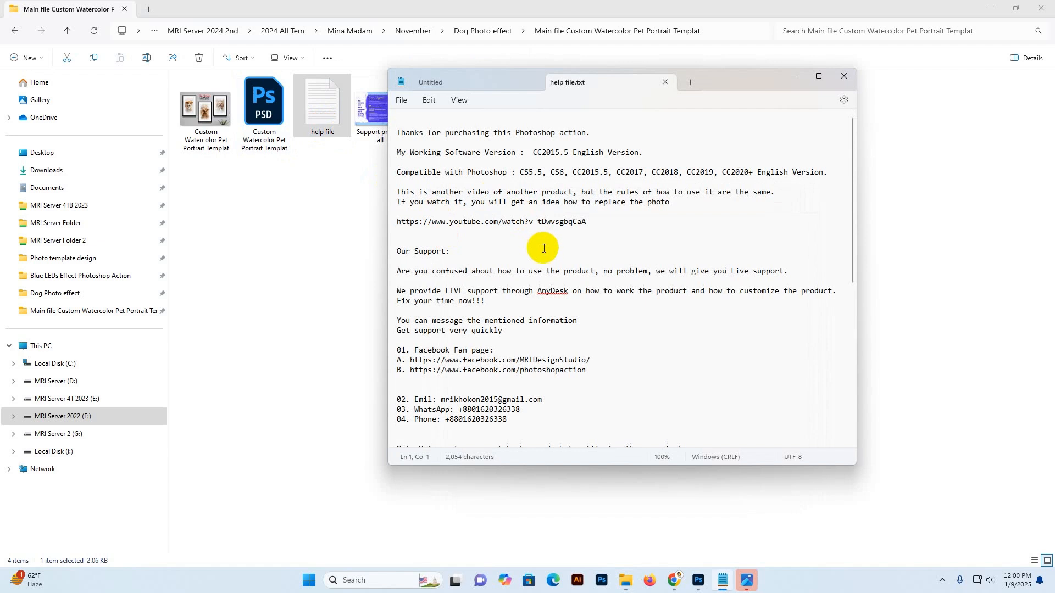
pyautogui.click(605, 240)
pyautogui.scroll(-2, 515, 247)
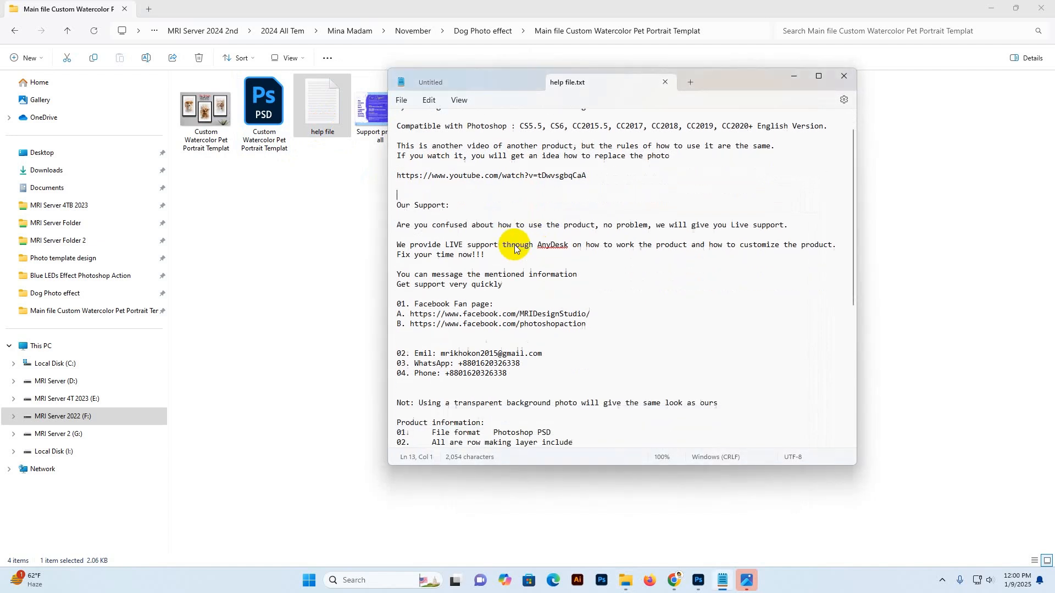
pyautogui.scroll(-1, 515, 247)
pyautogui.scroll(-1, 551, 269)
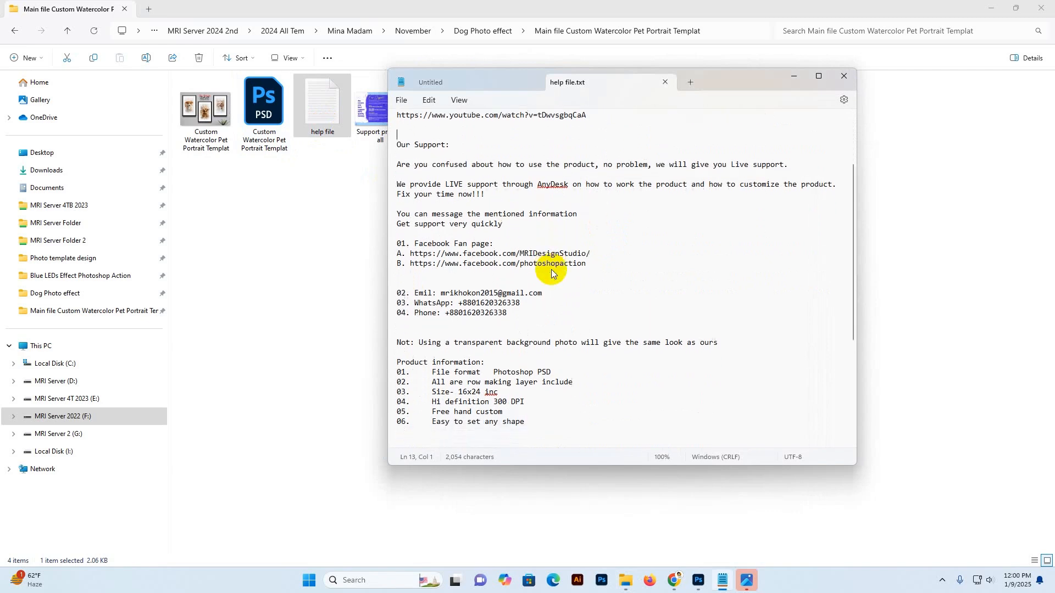
pyautogui.click(509, 303)
pyautogui.moveTo(509, 308); pyautogui.dragTo(397, 164)
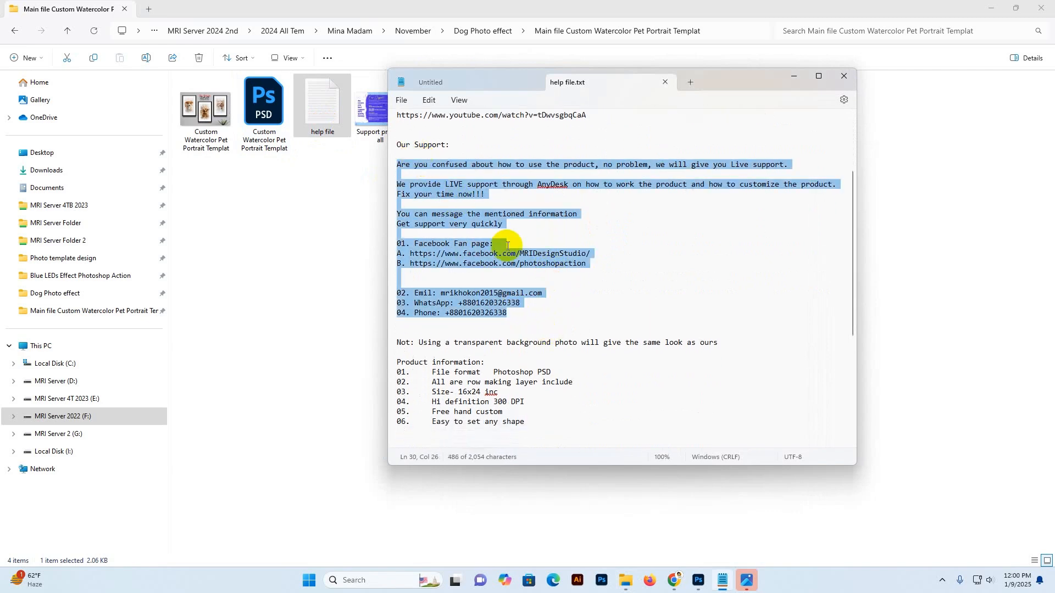
# Review the product information and usage instructions in the help file, then close it and minimize the text editor
pyautogui.scroll(-5, 544, 285)
pyautogui.moveTo(542, 270); pyautogui.dragTo(398, 213)
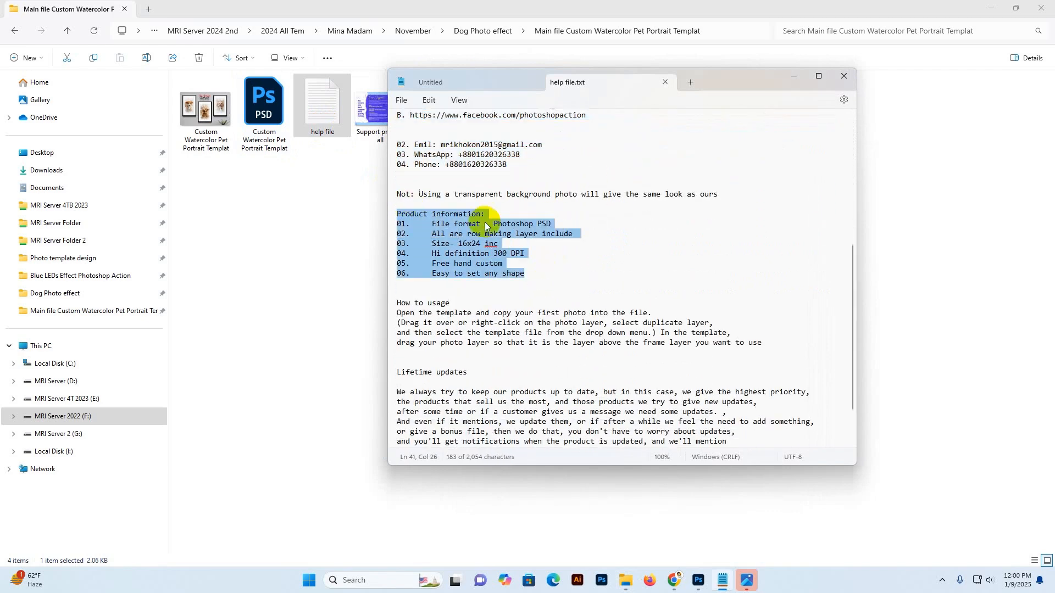
pyautogui.click(590, 244)
pyautogui.moveTo(763, 343); pyautogui.dragTo(483, 306)
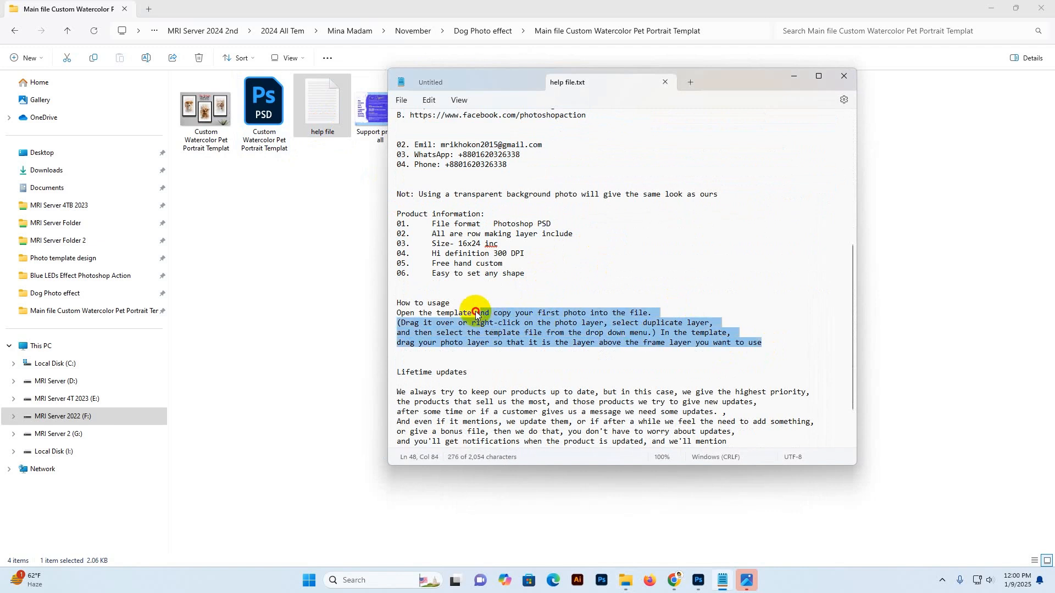
pyautogui.click(620, 301)
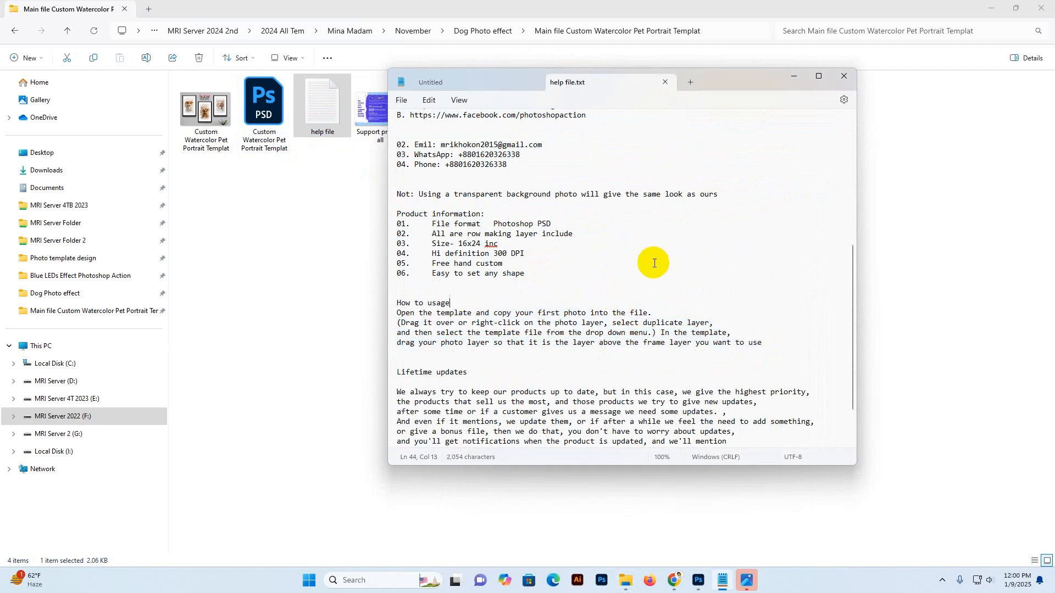
pyautogui.click(653, 263)
pyautogui.click(666, 84)
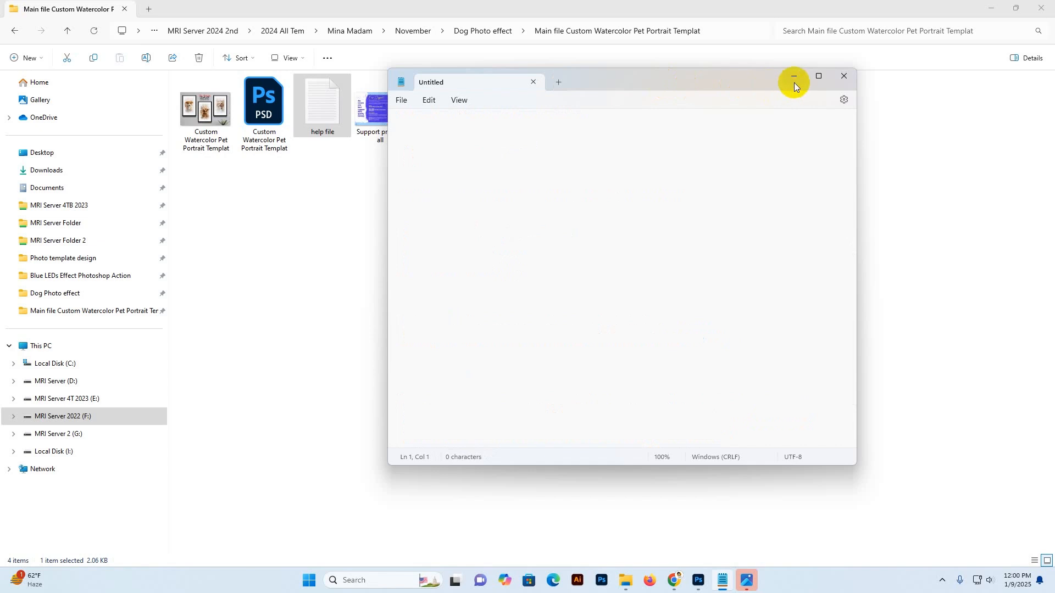
pyautogui.click(793, 81)
# Open the Custom Watercolor Pet Portrait Templat PSD file in Photoshop
pyautogui.click(494, 253)
pyautogui.click(269, 119)
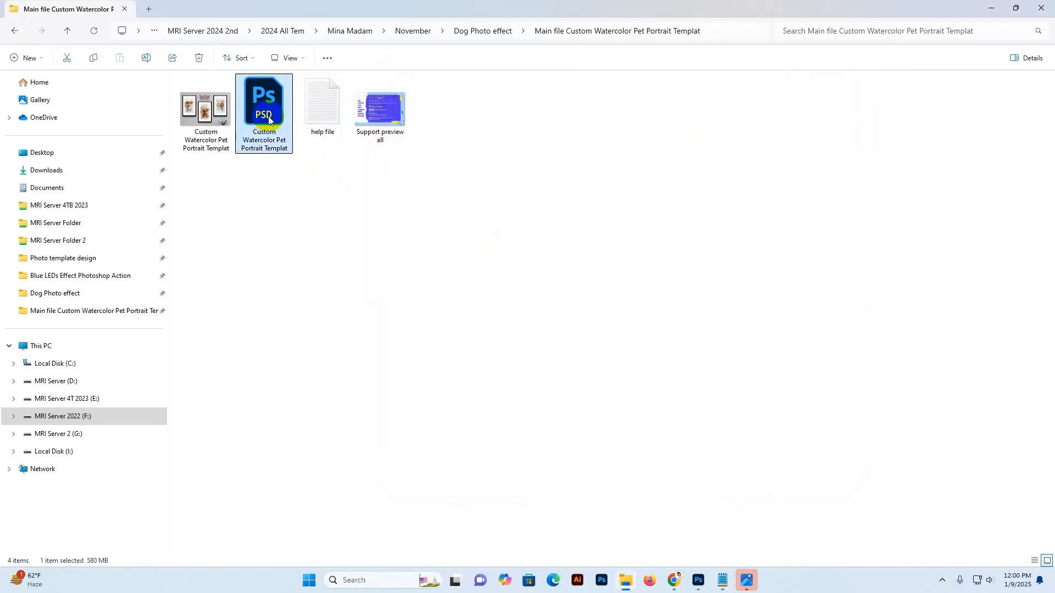
pyautogui.doubleClick(268, 120)
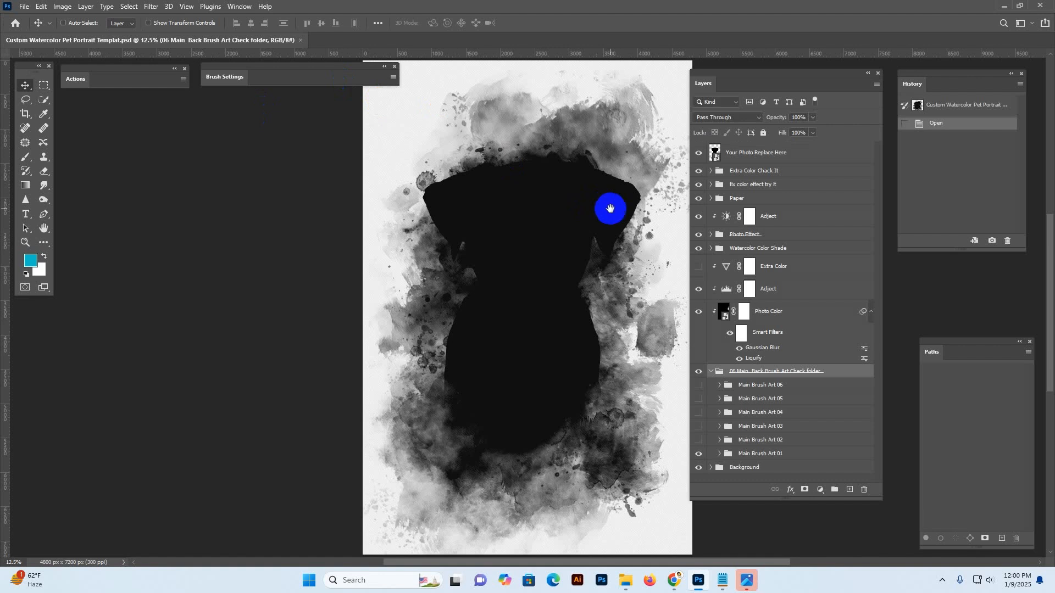
# Open the contents of the Your Photo Replace Here smart object for editing
pyautogui.moveTo(610, 210); pyautogui.dragTo(559, 234)
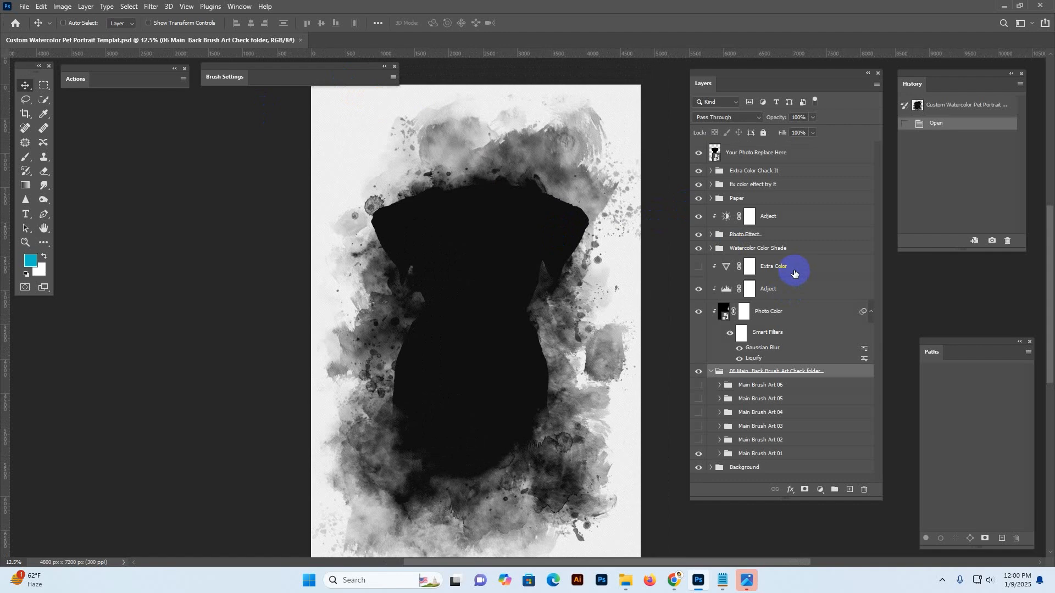
pyautogui.click(736, 158)
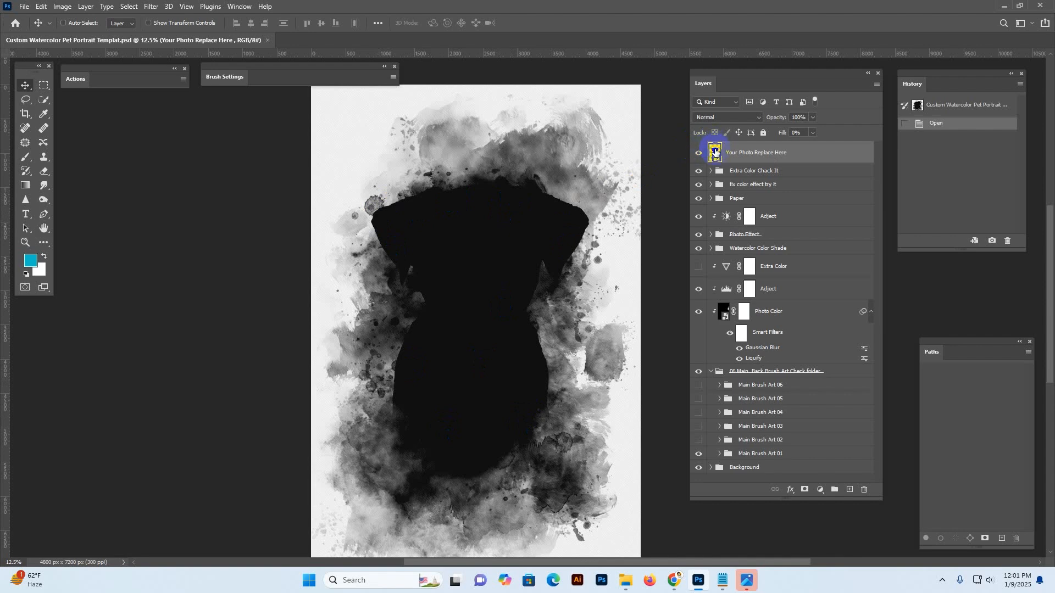
pyautogui.doubleClick(715, 152)
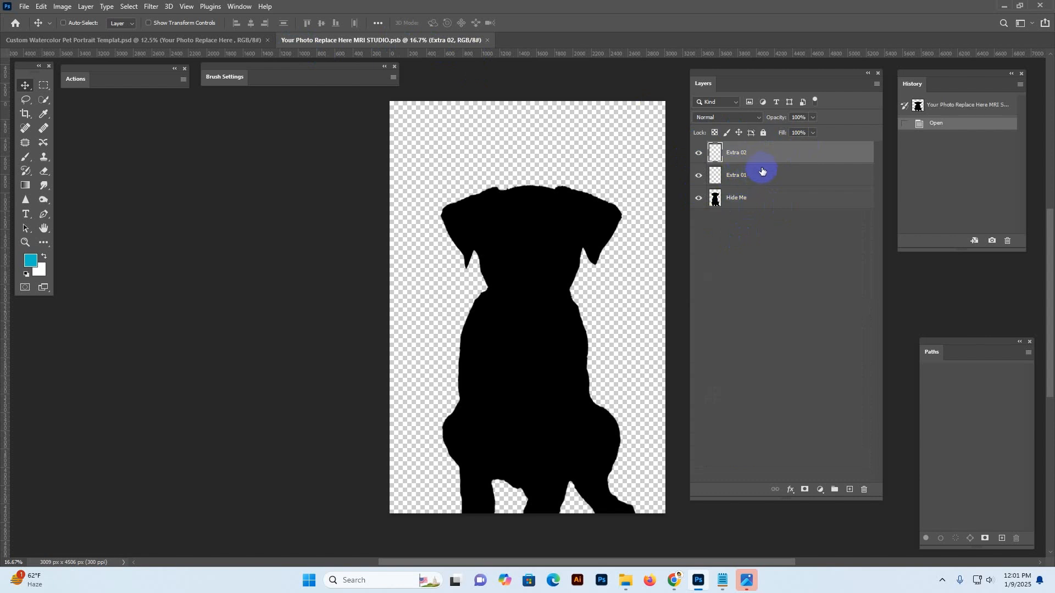
# Toggle the Hide Me layer's visibility repeatedly to compare the canvas with and without the dog silhouette
pyautogui.click(743, 203)
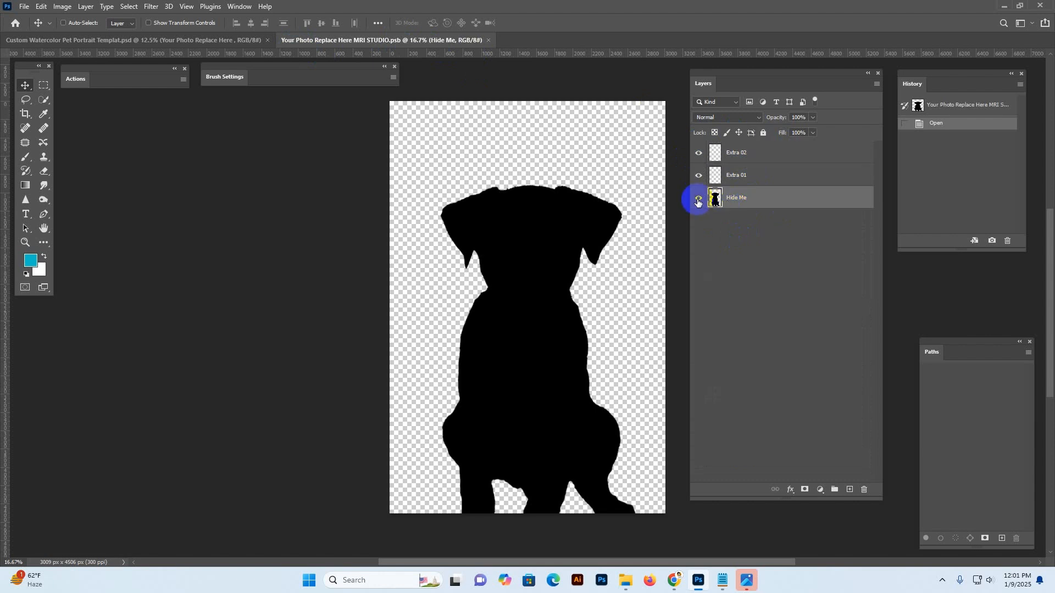
pyautogui.click(698, 199)
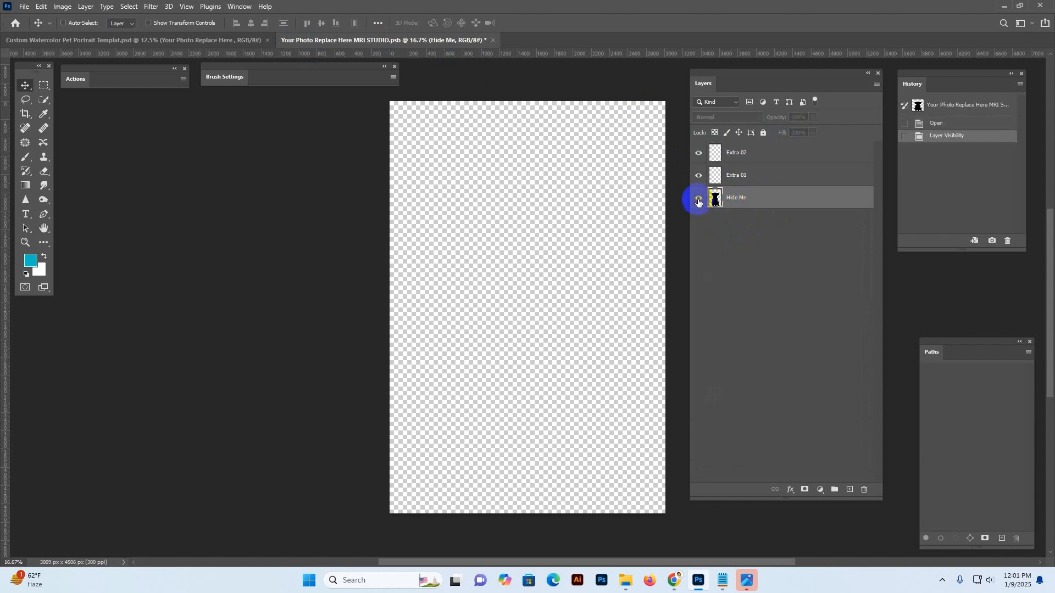
pyautogui.click(698, 199)
pyautogui.click(698, 200)
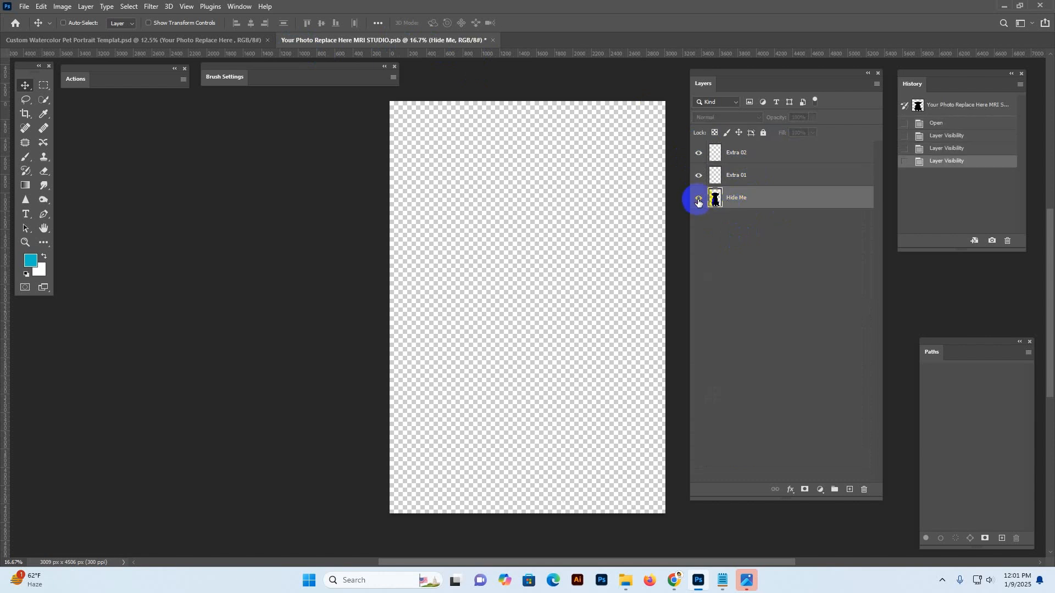
pyautogui.click(699, 201)
pyautogui.click(698, 201)
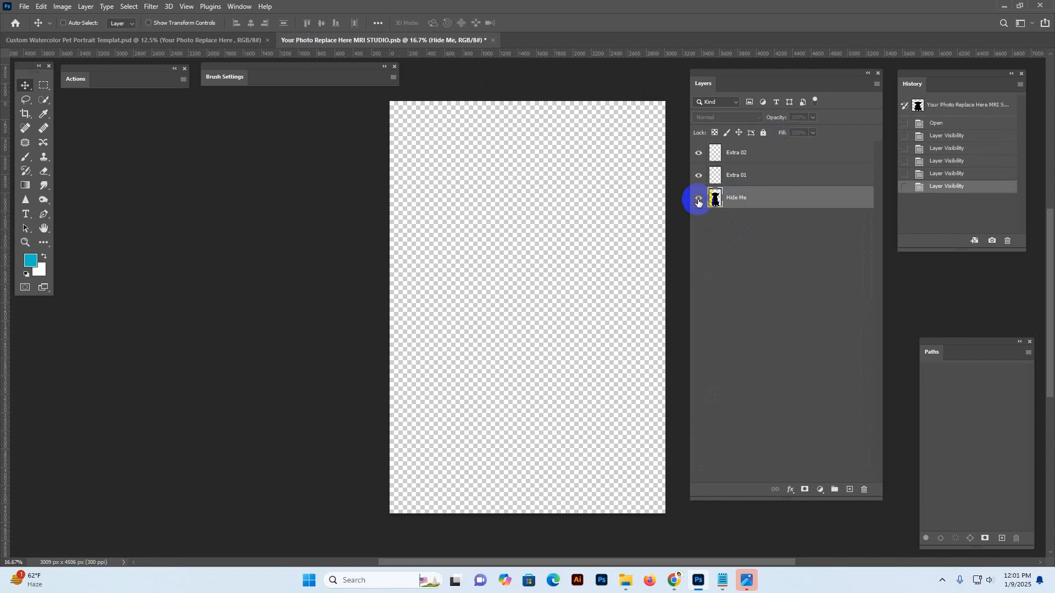
pyautogui.click(698, 201)
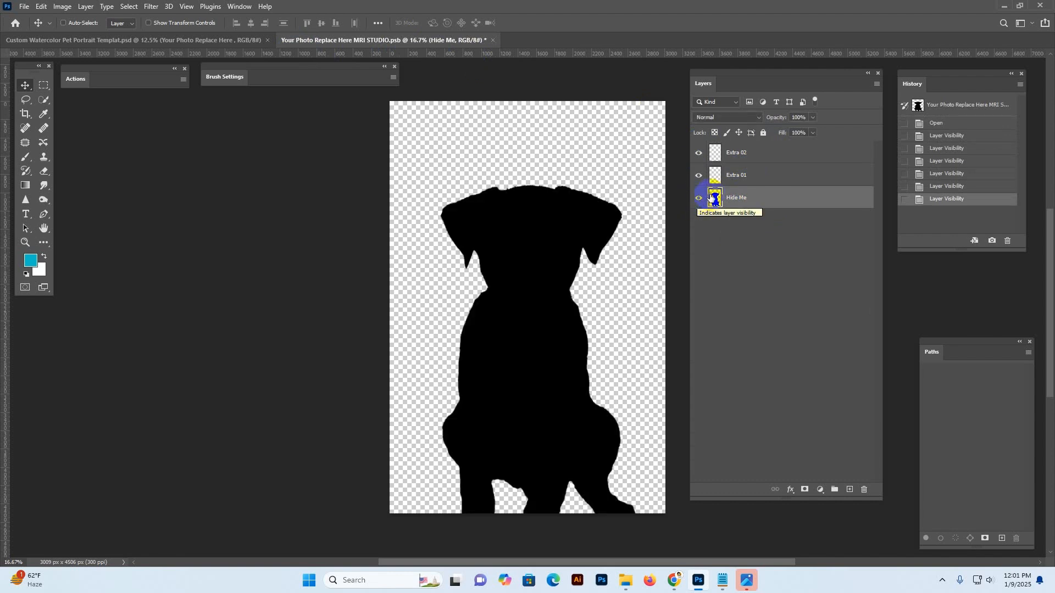
# Open the Golden Labrador in Autumn image from the Dog Photo effect folder in Photoshop, keeping the photo unobstructed
pyautogui.click(623, 581)
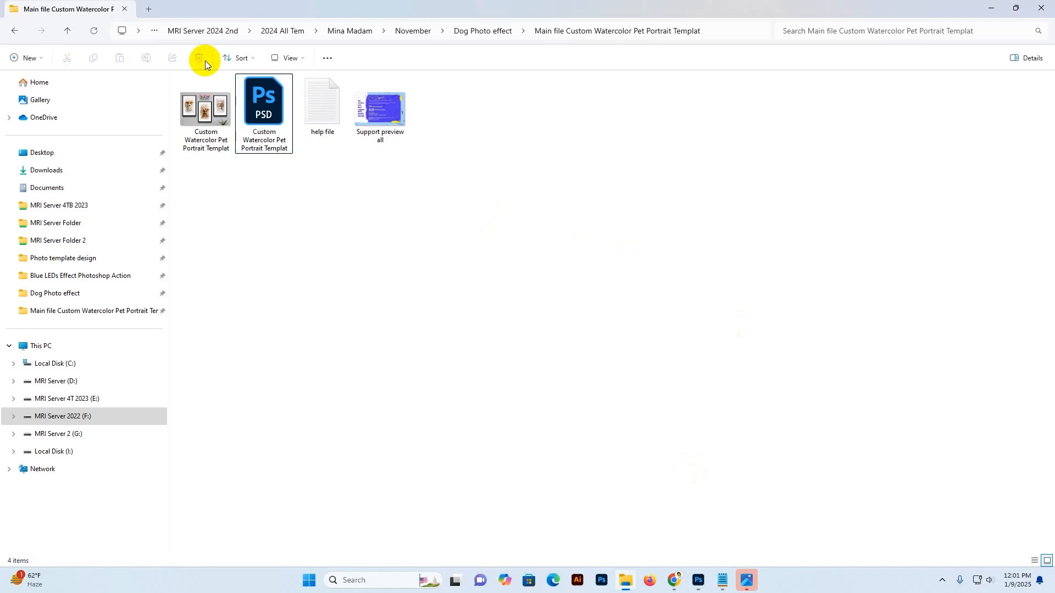
pyautogui.click(62, 38)
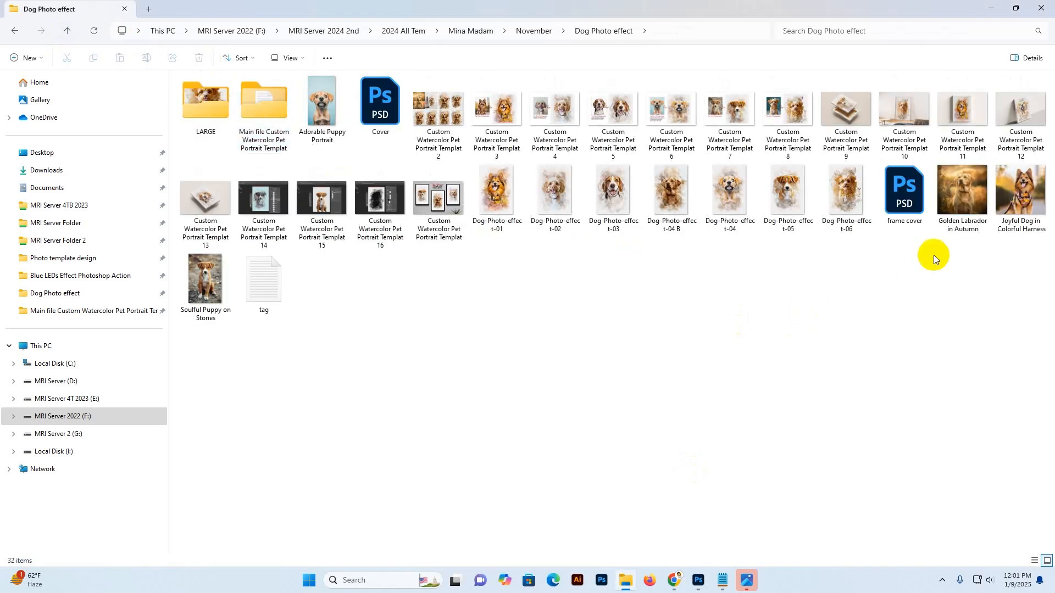
pyautogui.moveTo(953, 203); pyautogui.dragTo(723, 14)
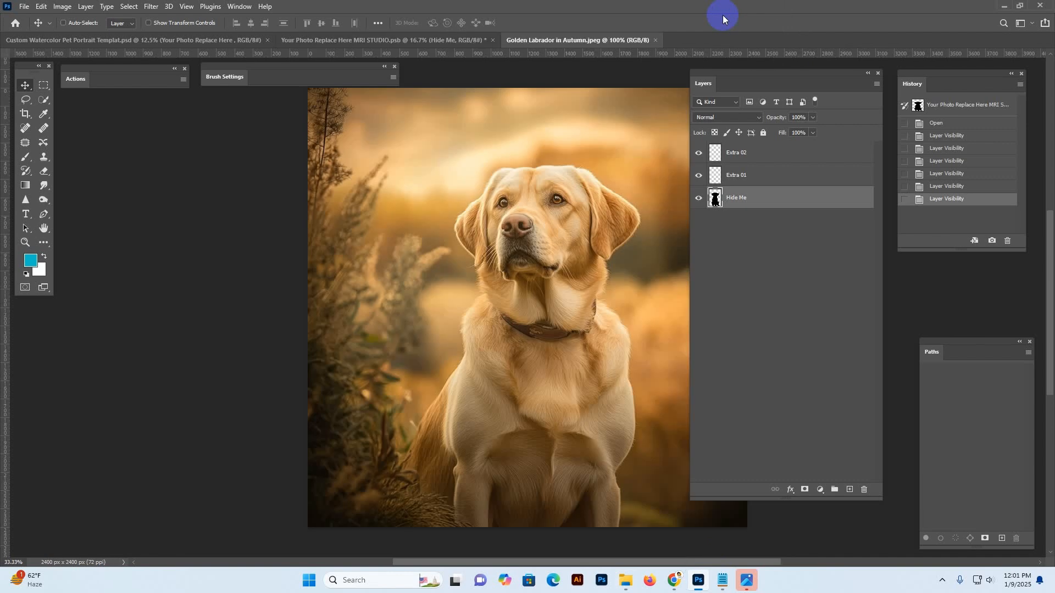
pyautogui.moveTo(776, 68); pyautogui.dragTo(826, 110)
pyautogui.moveTo(561, 216); pyautogui.dragTo(514, 208)
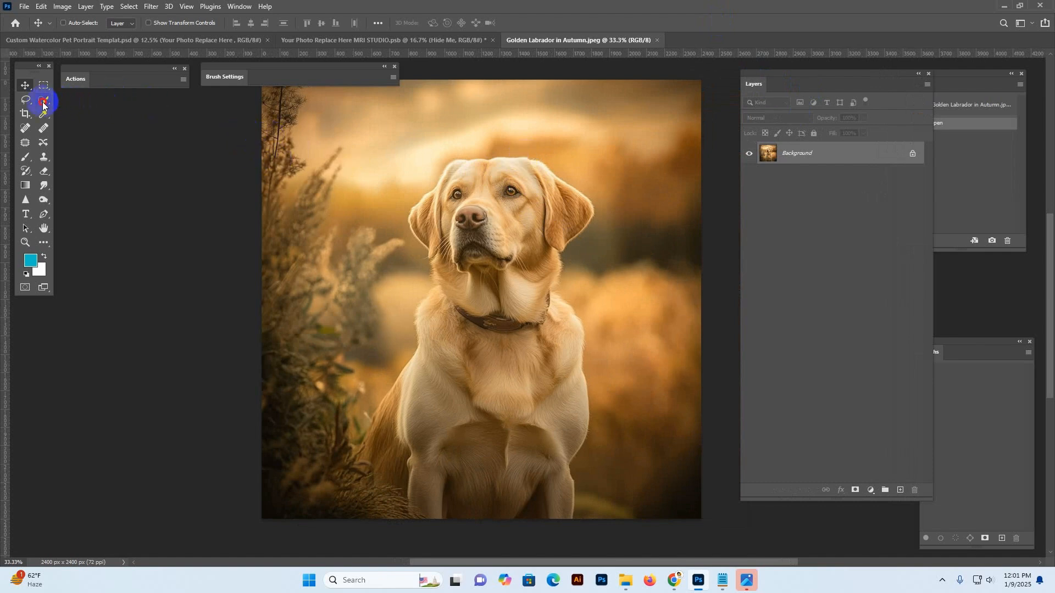
# Select the Labrador with the Object Selection tool and mask out the photo's background
pyautogui.moveTo(44, 99)
pyautogui.mouseDown()
pyautogui.moveTo(84, 113)
pyautogui.moveTo(51, 104)
pyautogui.moveTo(94, 103)
pyautogui.mouseUp()
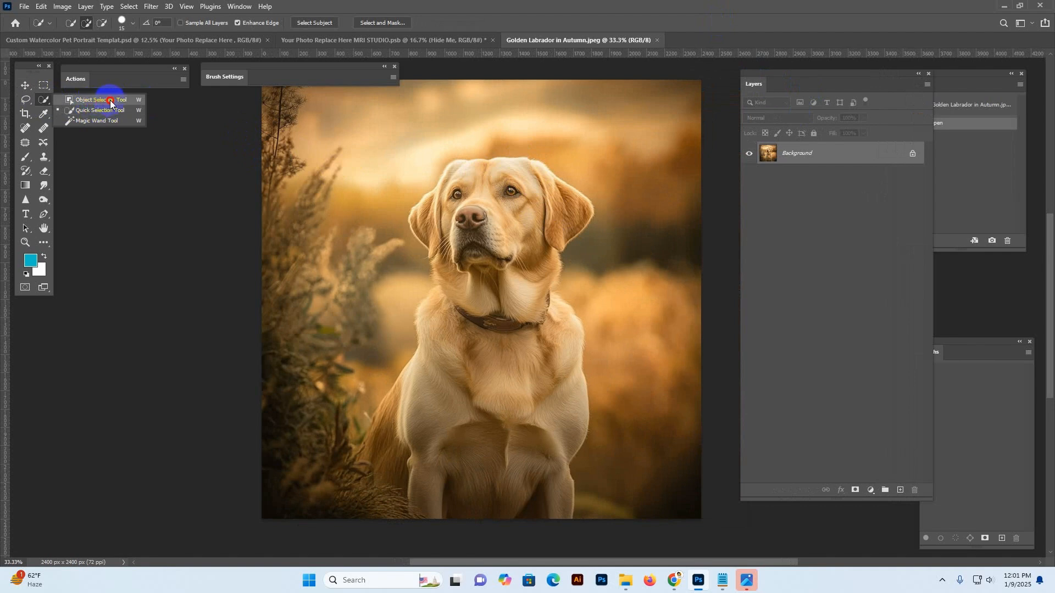
pyautogui.moveTo(111, 103); pyautogui.dragTo(111, 102)
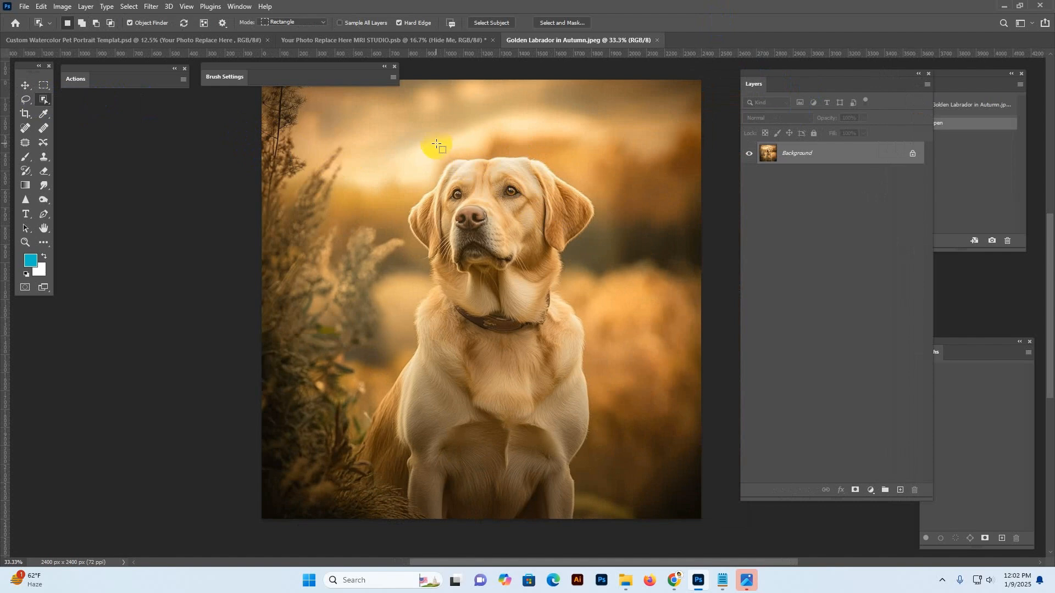
pyautogui.moveTo(337, 115); pyautogui.dragTo(616, 519)
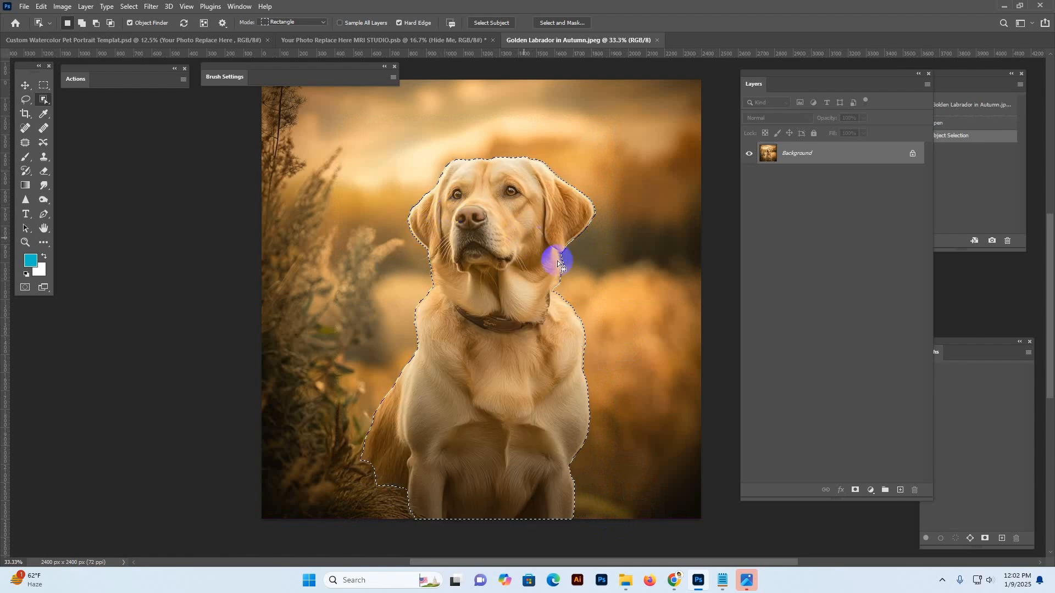
pyautogui.click(856, 491)
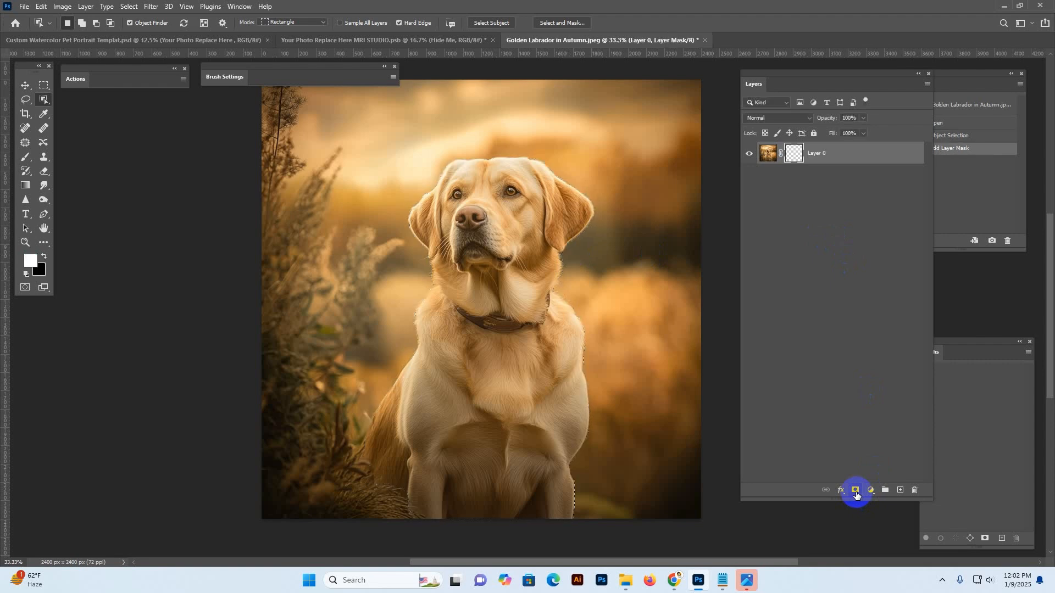
pyautogui.click(828, 159)
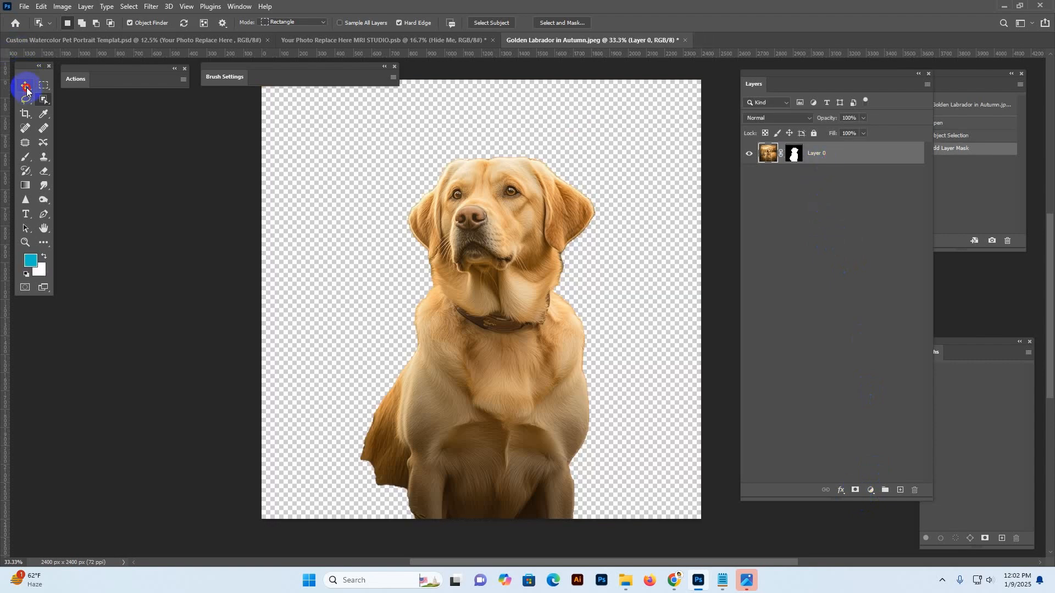
# Move the masked Labrador into the Your Photo Replace Here smart object document and place it over the black silhouette
pyautogui.click(25, 85)
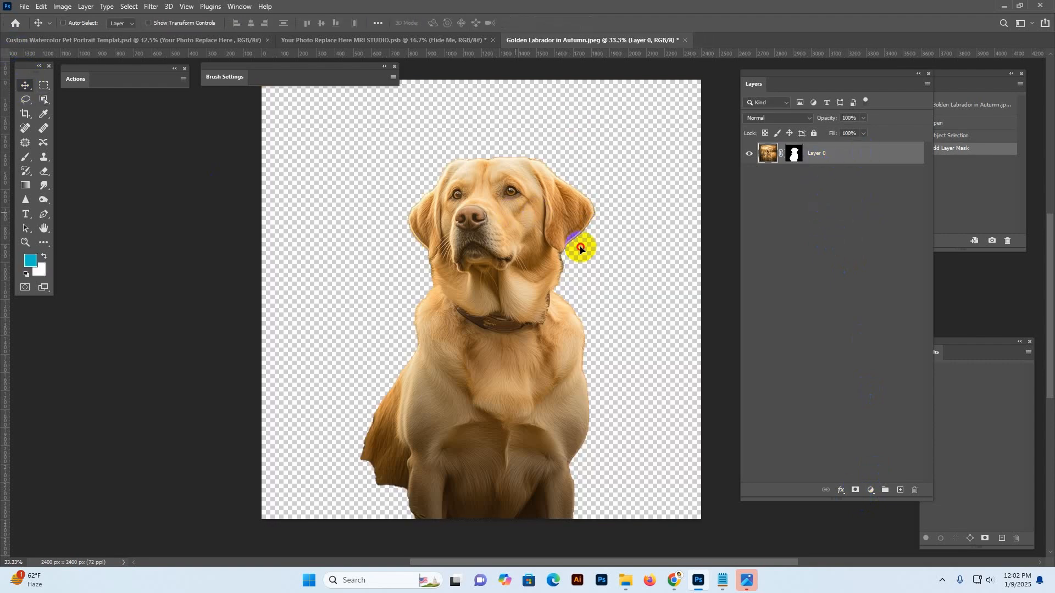
pyautogui.moveTo(577, 245); pyautogui.dragTo(563, 275)
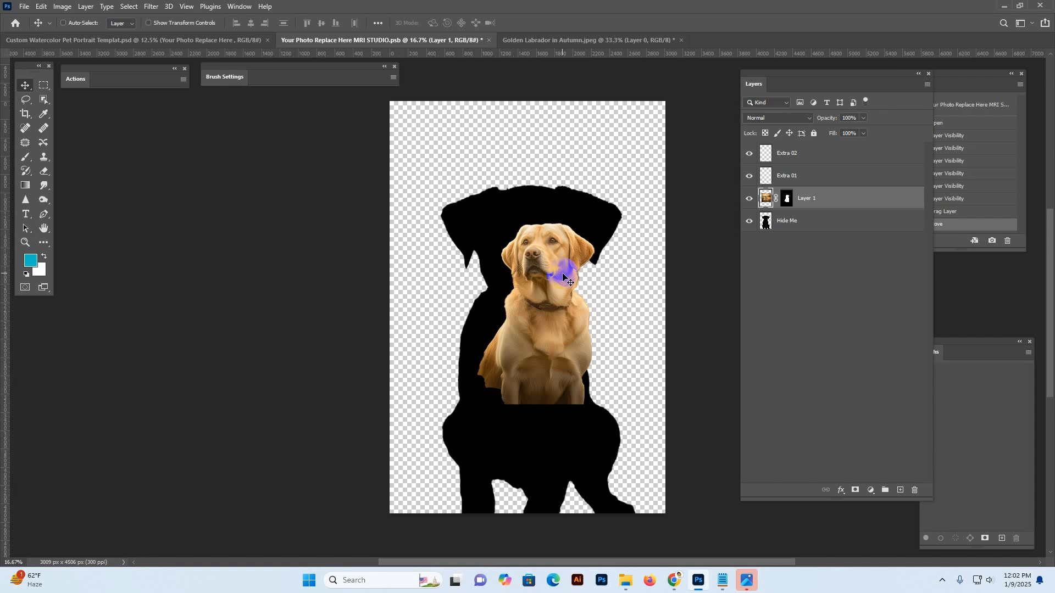
pyautogui.moveTo(553, 219); pyautogui.dragTo(547, 253)
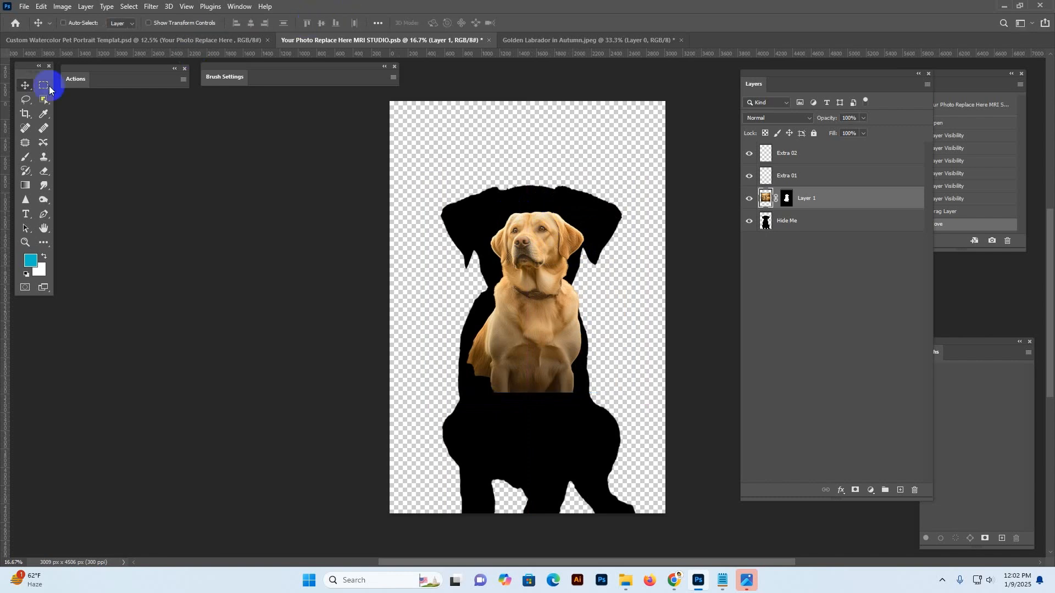
# Scale the Labrador layer proportionally to about 196% and position it to cover the silhouette
pyautogui.click(149, 24)
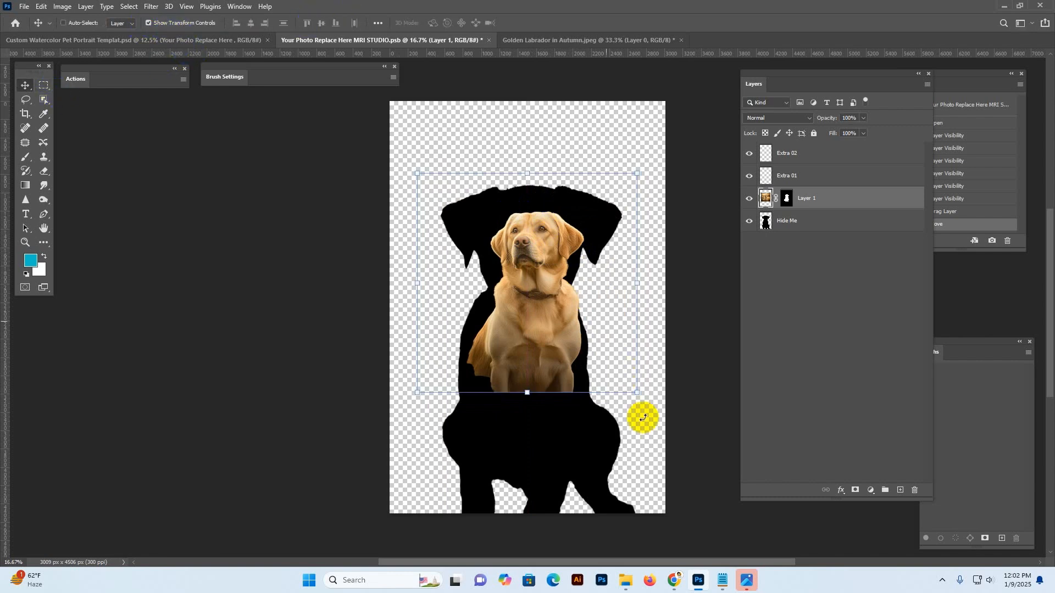
pyautogui.moveTo(638, 391); pyautogui.dragTo(546, 324)
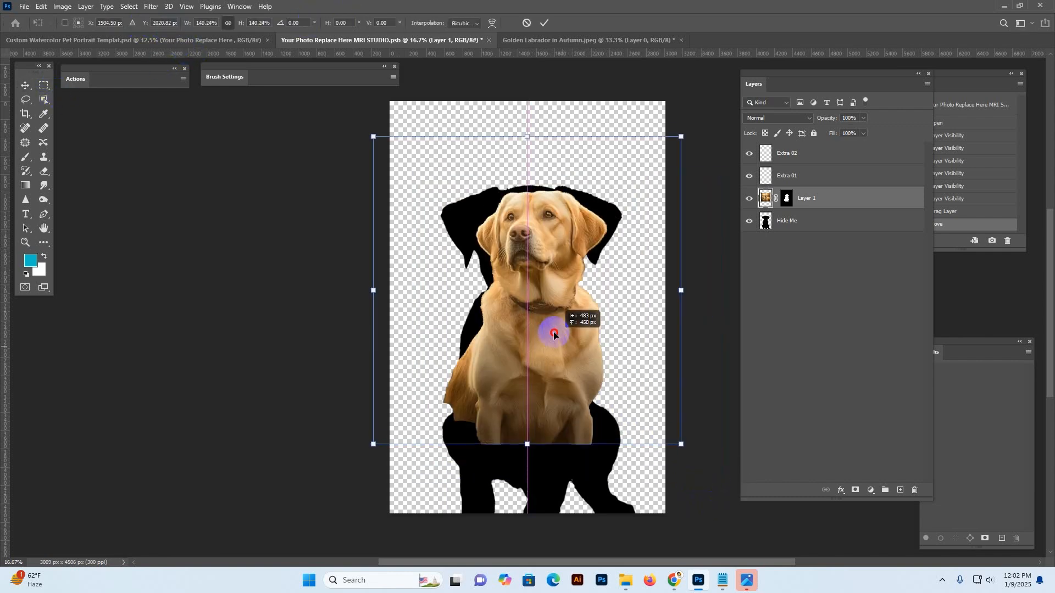
pyautogui.moveTo(528, 438); pyautogui.dragTo(527, 544)
pyautogui.moveTo(560, 396); pyautogui.dragTo(555, 369)
pyautogui.moveTo(529, 112); pyautogui.dragTo(529, 95)
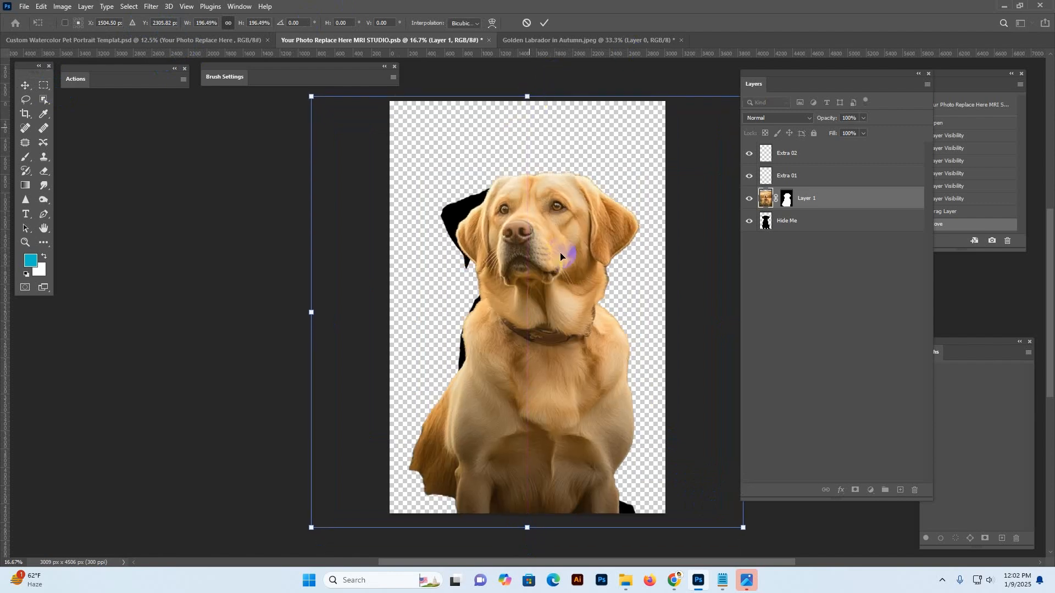
pyautogui.moveTo(570, 245); pyautogui.dragTo(542, 247)
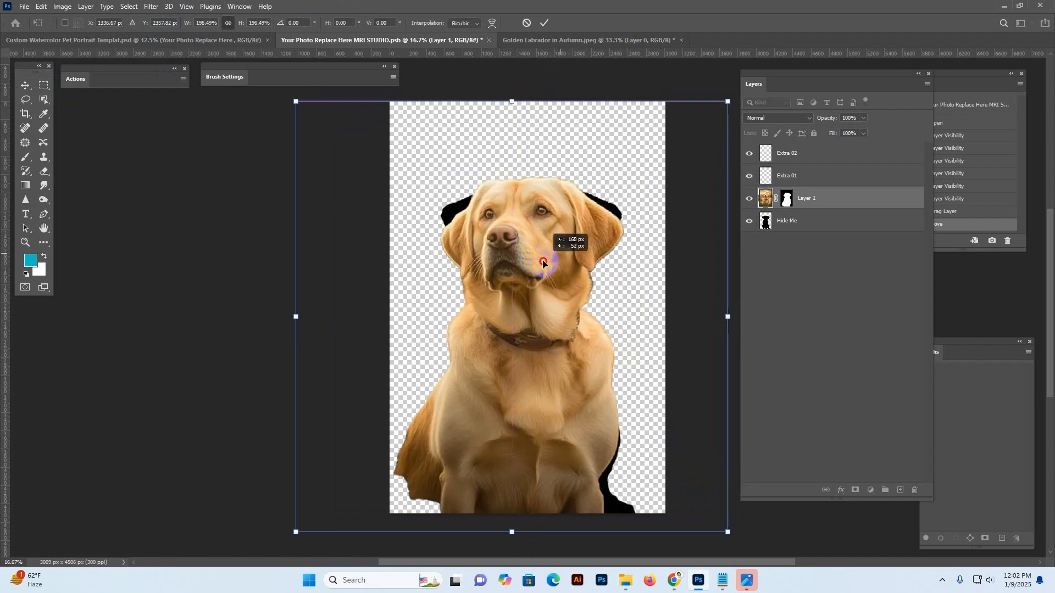
# Hide the Hide Me silhouette layer, reselect the Labrador layer and turn off the transform controls
pyautogui.click(797, 226)
pyautogui.click(750, 225)
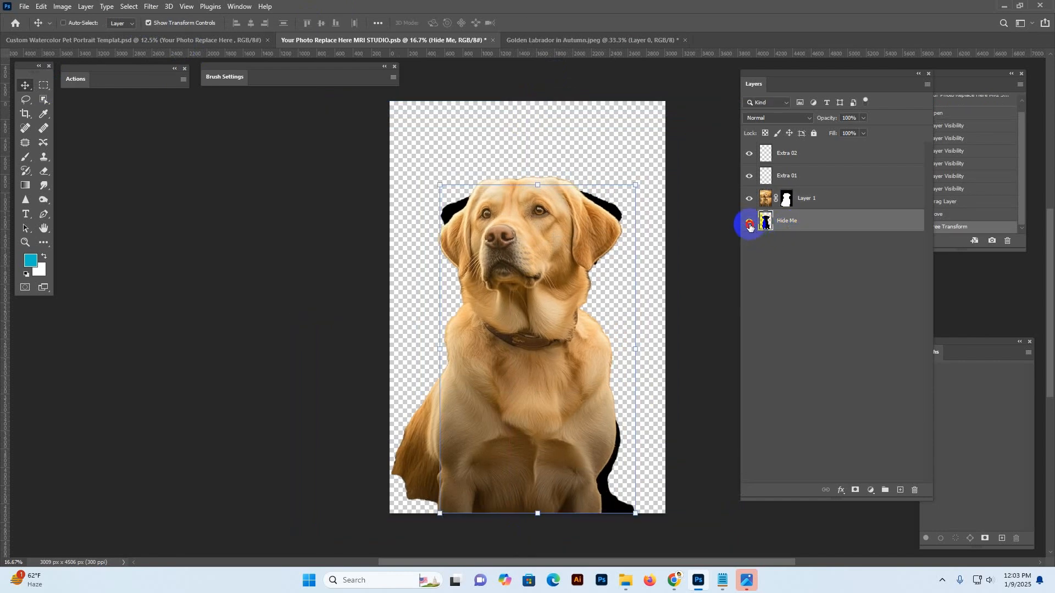
pyautogui.click(826, 201)
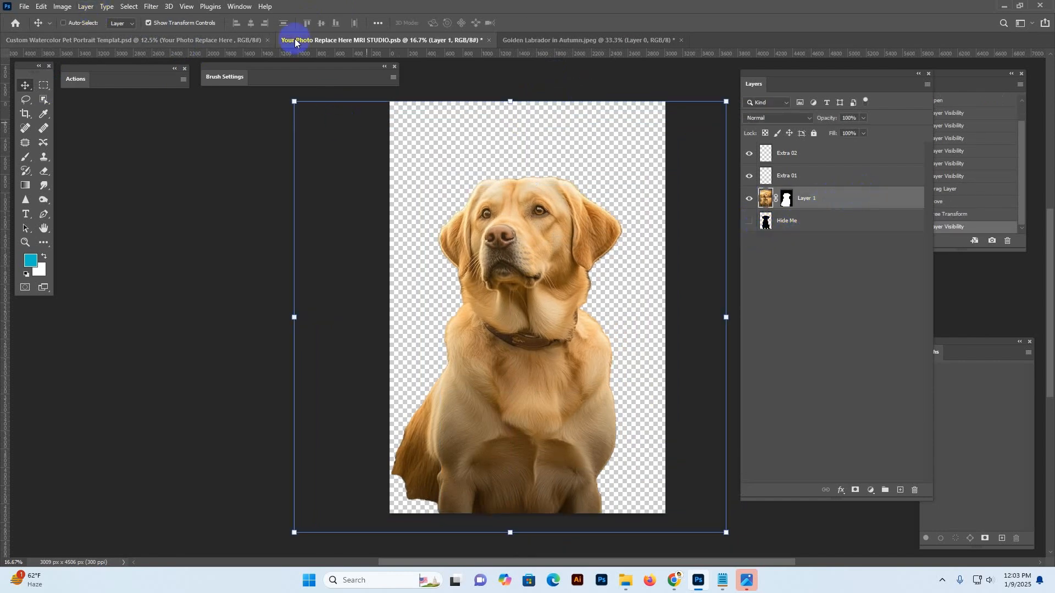
pyautogui.click(153, 26)
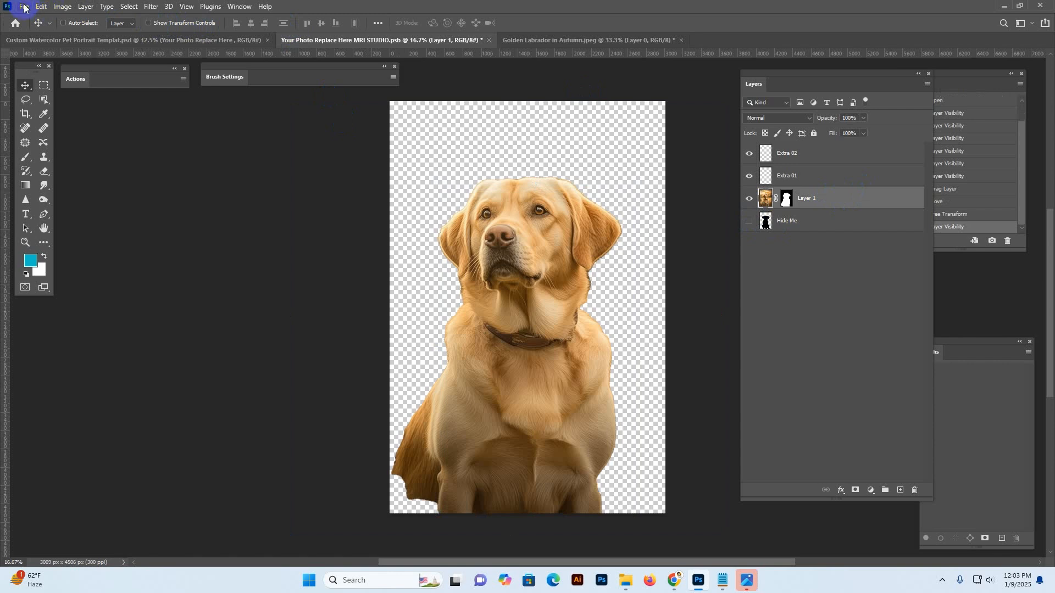
# Show the Hide Me layer briefly to check the Labrador's fit, hide it again and reselect the dog layer
pyautogui.click(24, 6)
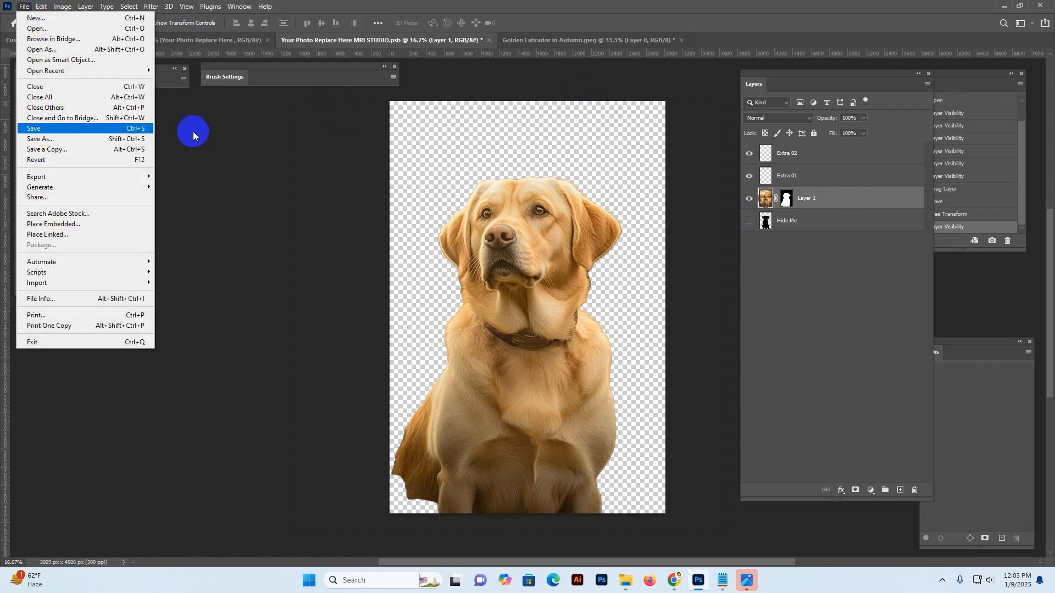
pyautogui.click(769, 224)
pyautogui.click(748, 221)
pyautogui.click(748, 221)
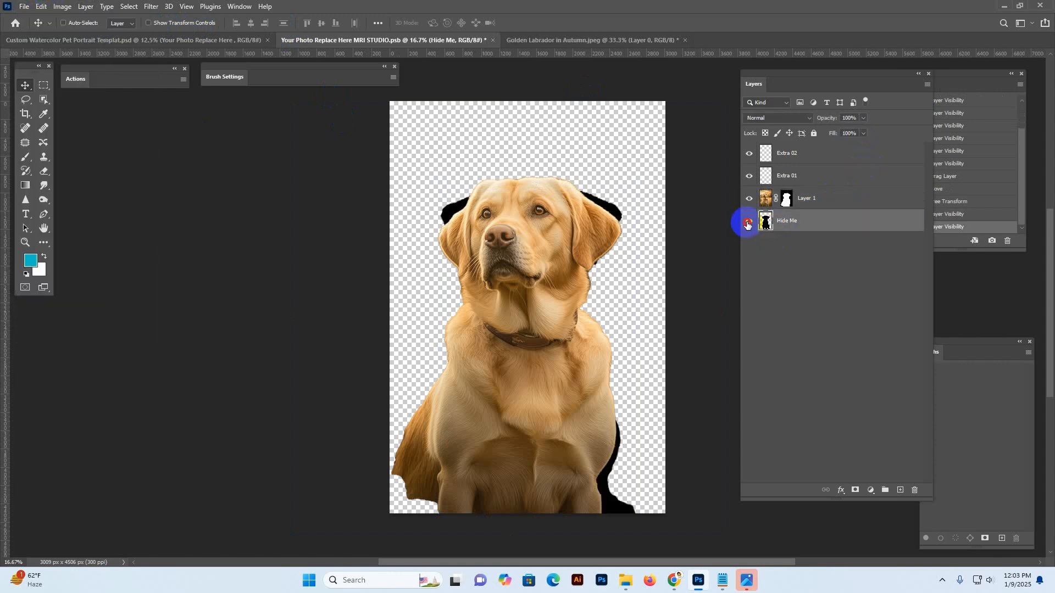
pyautogui.click(836, 206)
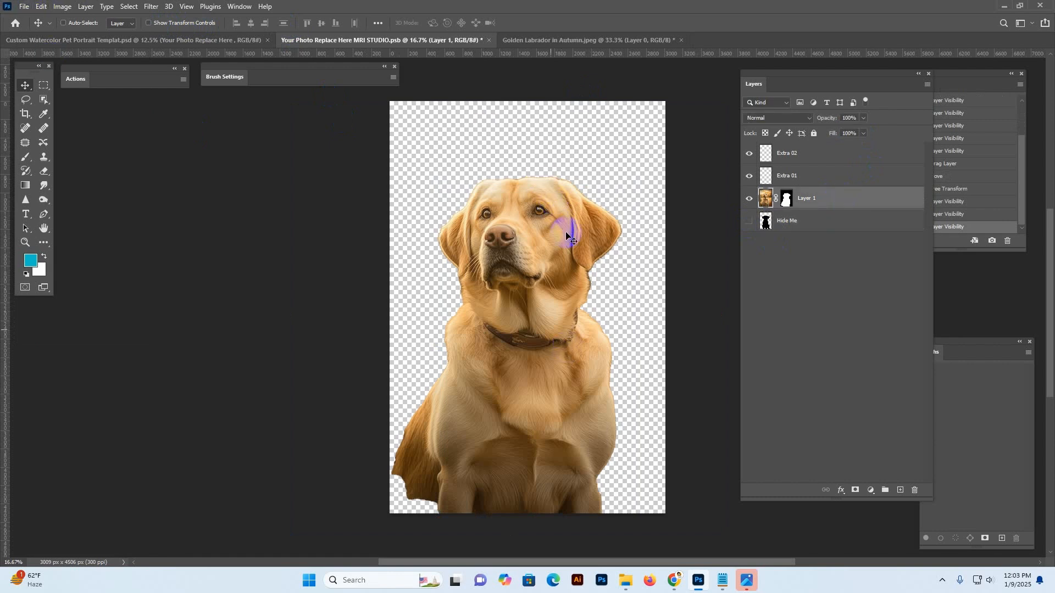
# Save the smart object contents and return to the Custom Watercolor Pet Portrait Templat document to view the updated portrait
pyautogui.click(24, 6)
pyautogui.click(39, 129)
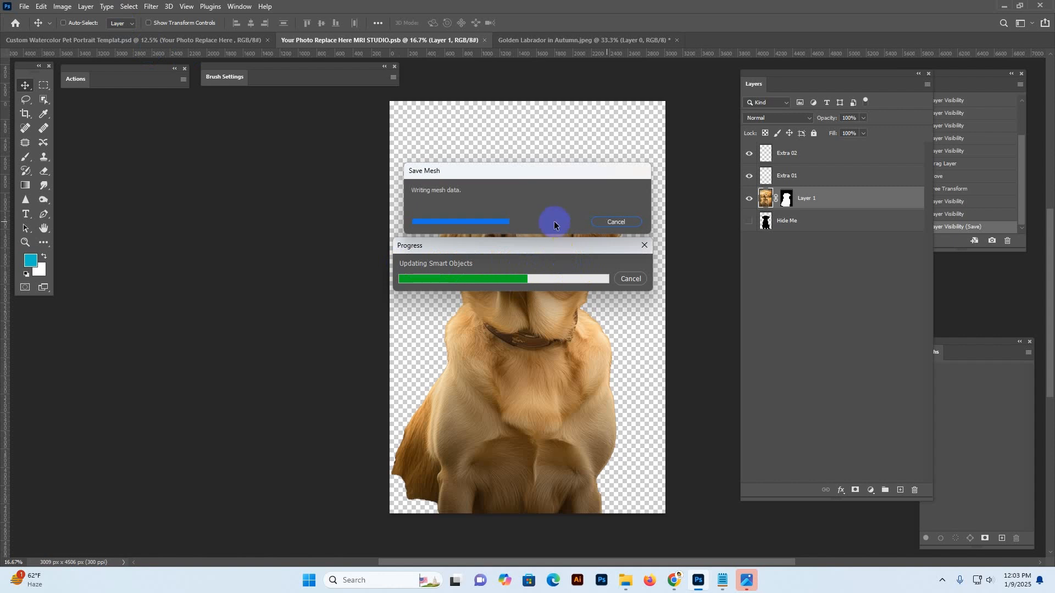
pyautogui.click(611, 220)
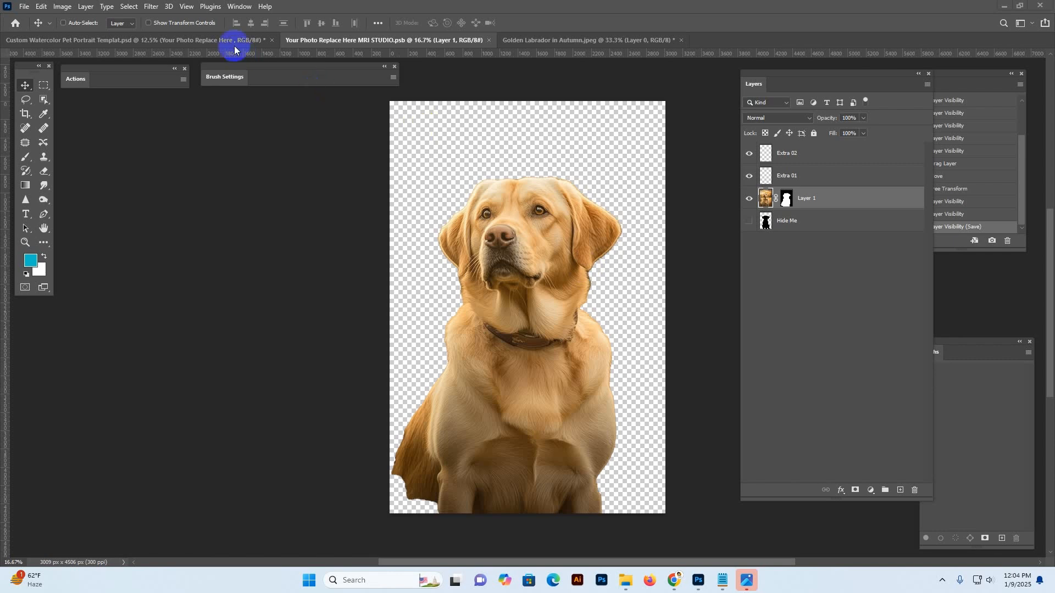
pyautogui.click(232, 43)
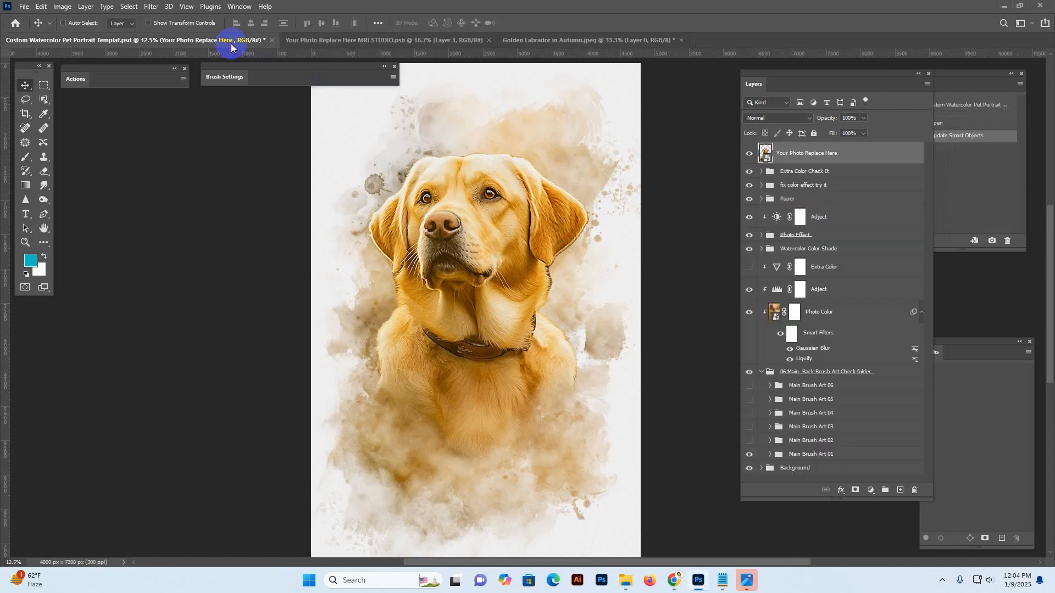
pyautogui.moveTo(530, 206); pyautogui.dragTo(547, 234)
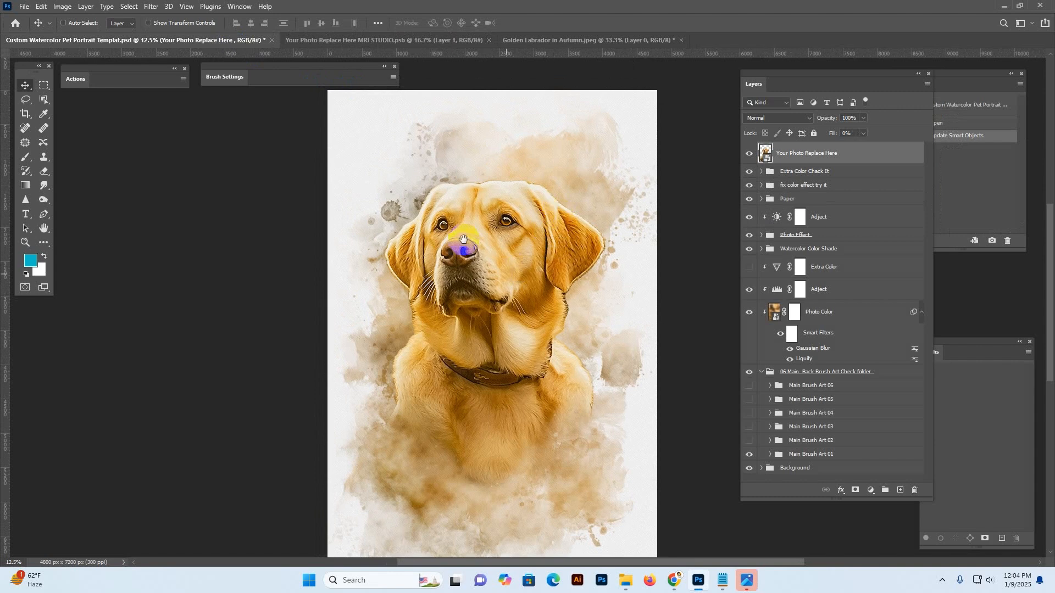
pyautogui.moveTo(560, 306); pyautogui.dragTo(555, 236)
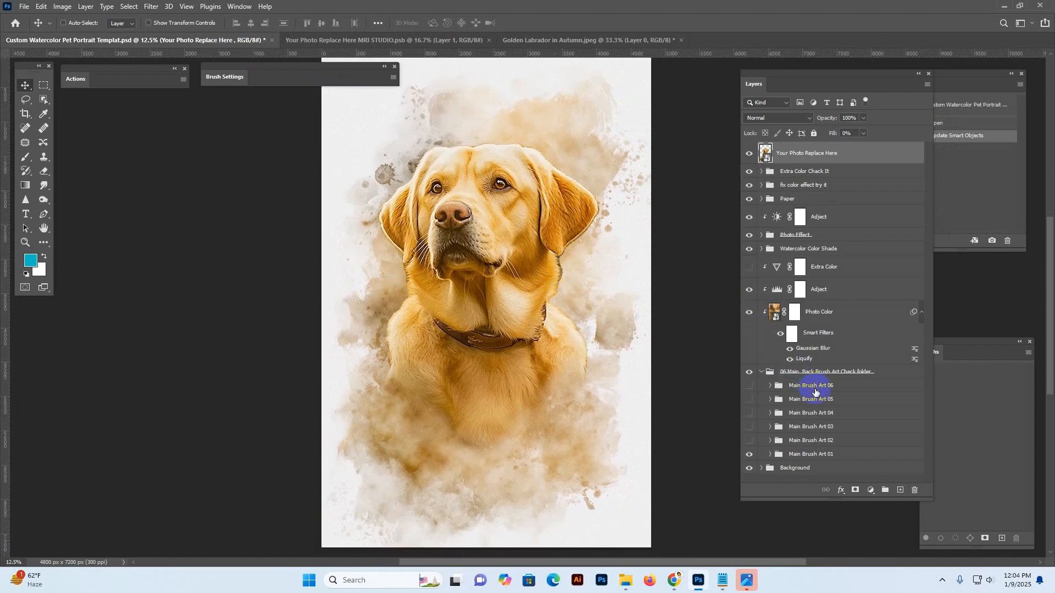
# Hide the Main Brush Art 01 group and show Main Brush Art 02 as the background instead
pyautogui.click(840, 456)
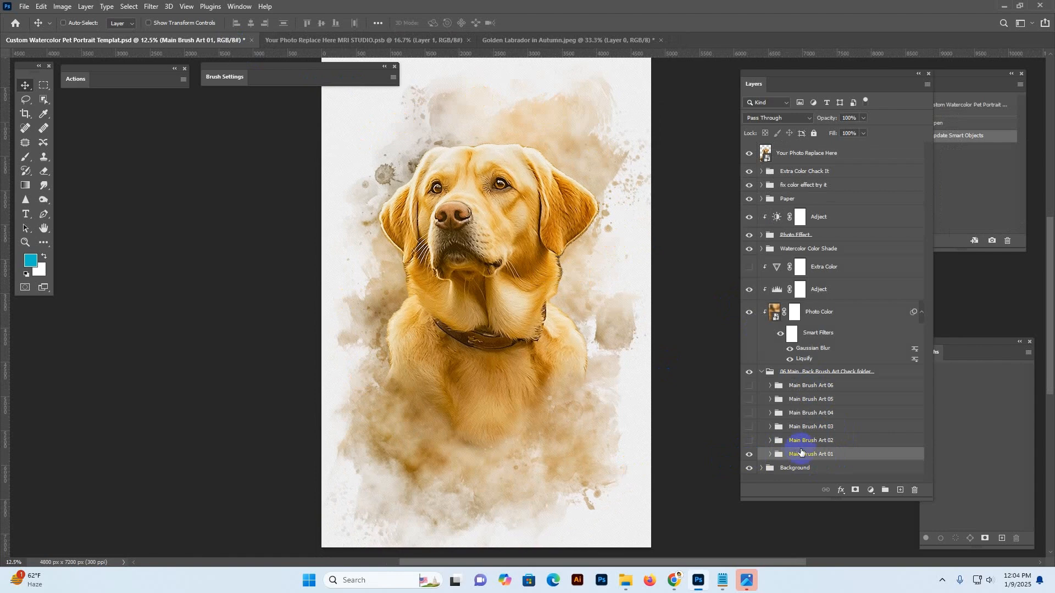
pyautogui.click(747, 454)
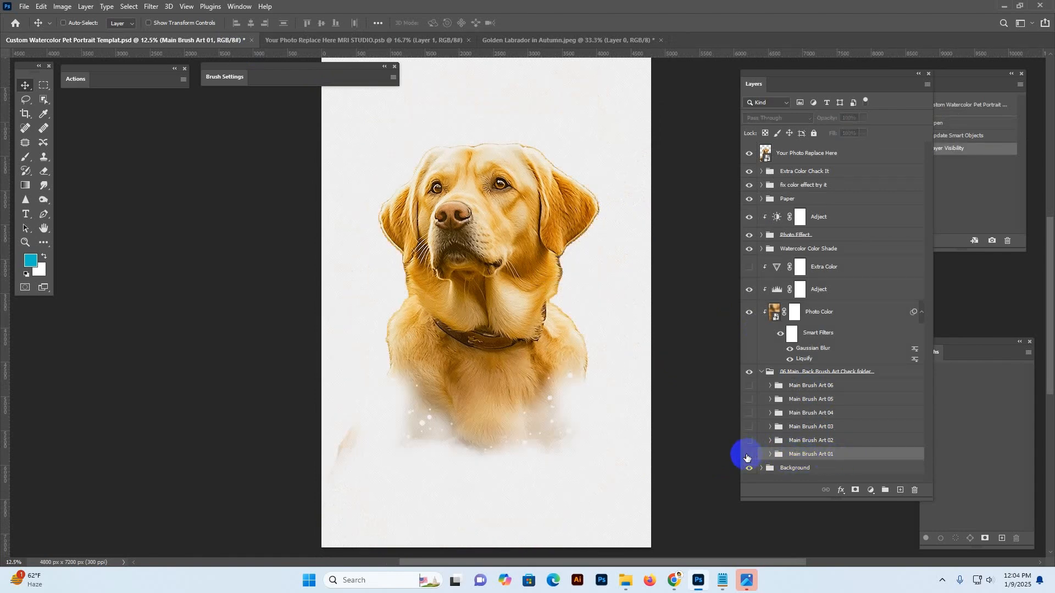
pyautogui.click(790, 444)
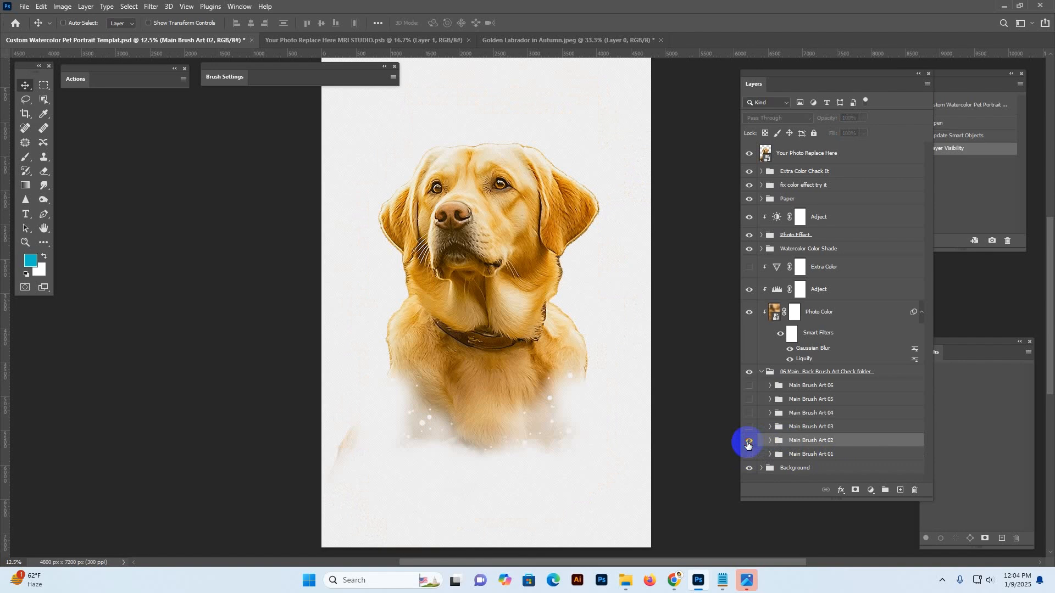
pyautogui.click(748, 442)
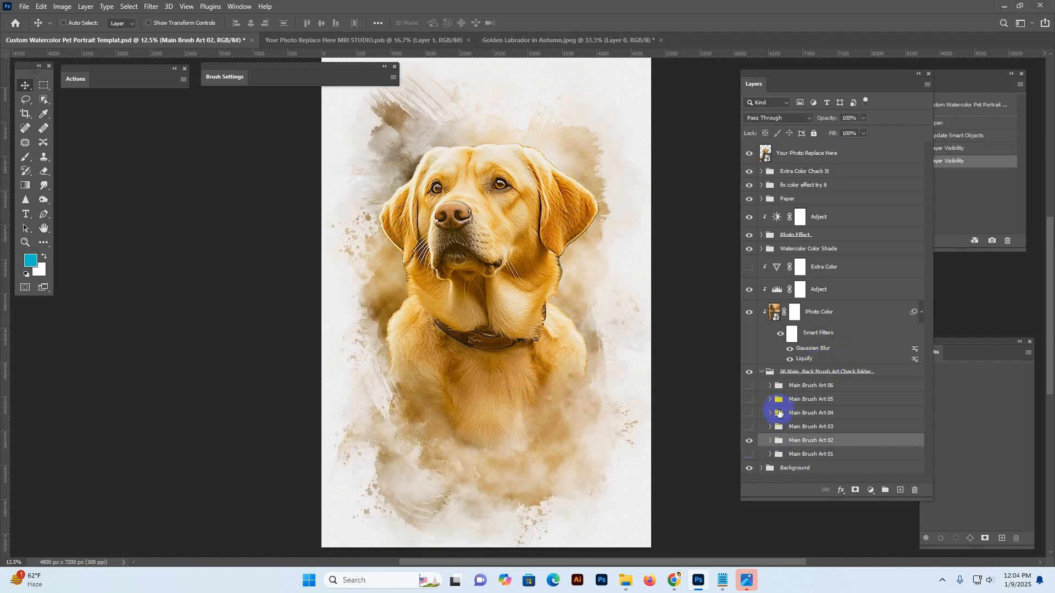
# Expand Main Brush Art 02, check brush 1 by toggling its visibility, and move it slightly upward with transform controls shown
pyautogui.click(771, 443)
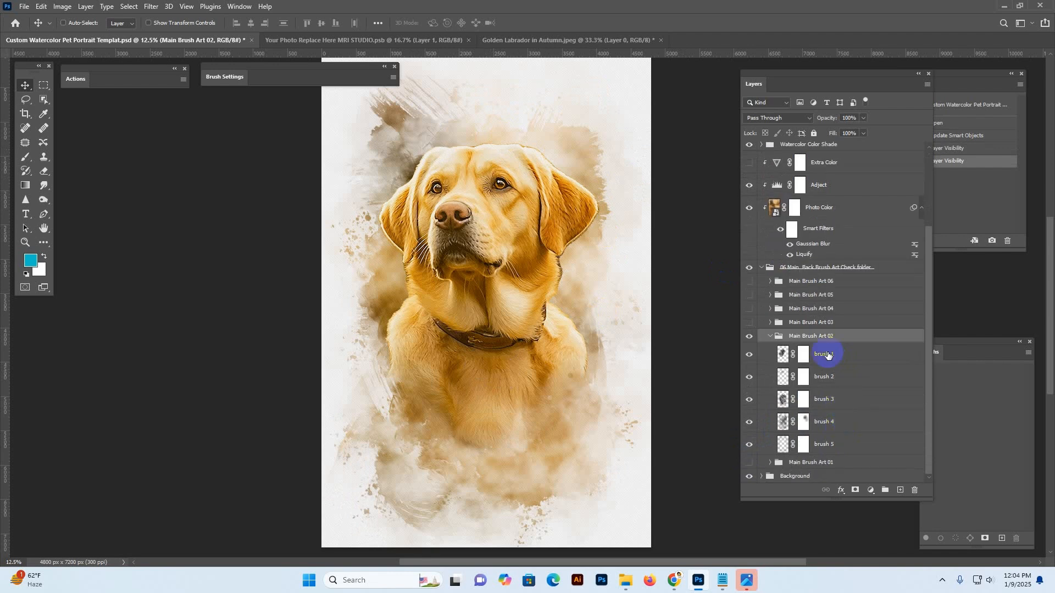
pyautogui.click(833, 354)
pyautogui.click(750, 356)
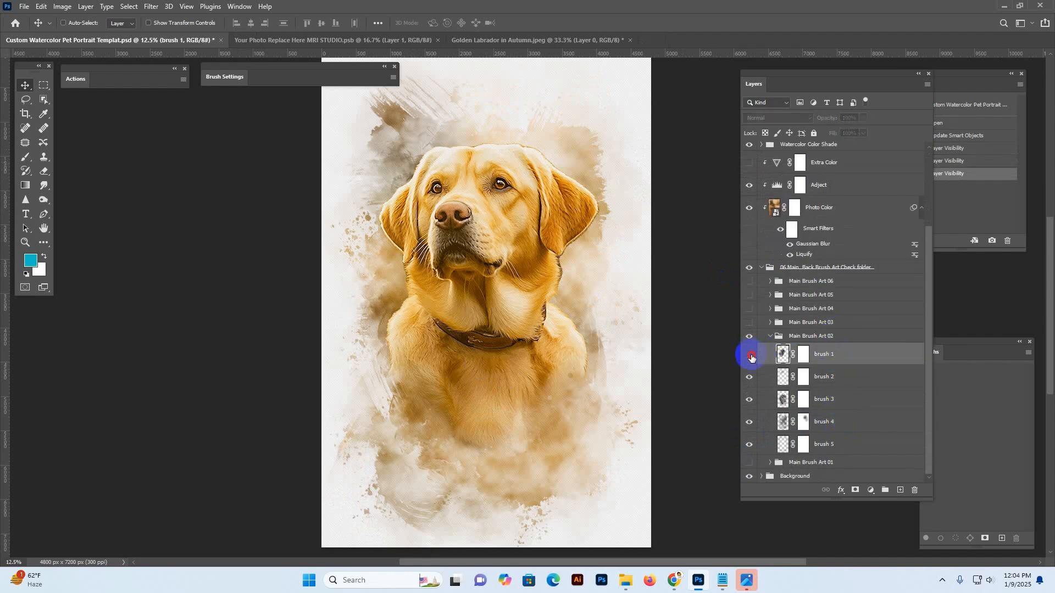
pyautogui.click(750, 357)
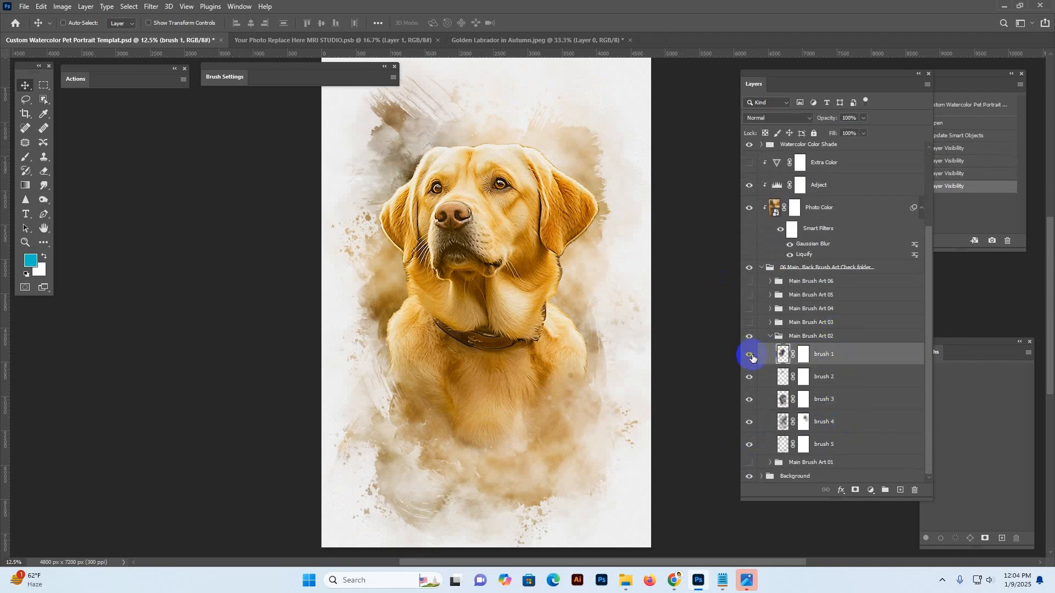
pyautogui.click(149, 24)
pyautogui.moveTo(405, 211); pyautogui.dragTo(409, 198)
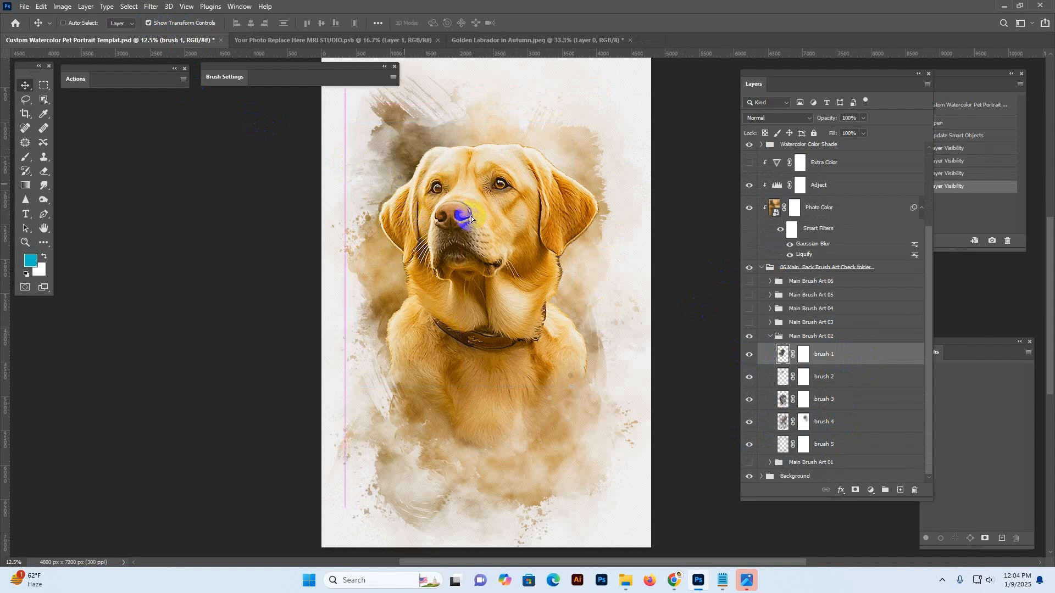
# Toggle the brush 2 layer's visibility to check it and move it slightly up and to the right
pyautogui.click(829, 381)
pyautogui.click(749, 377)
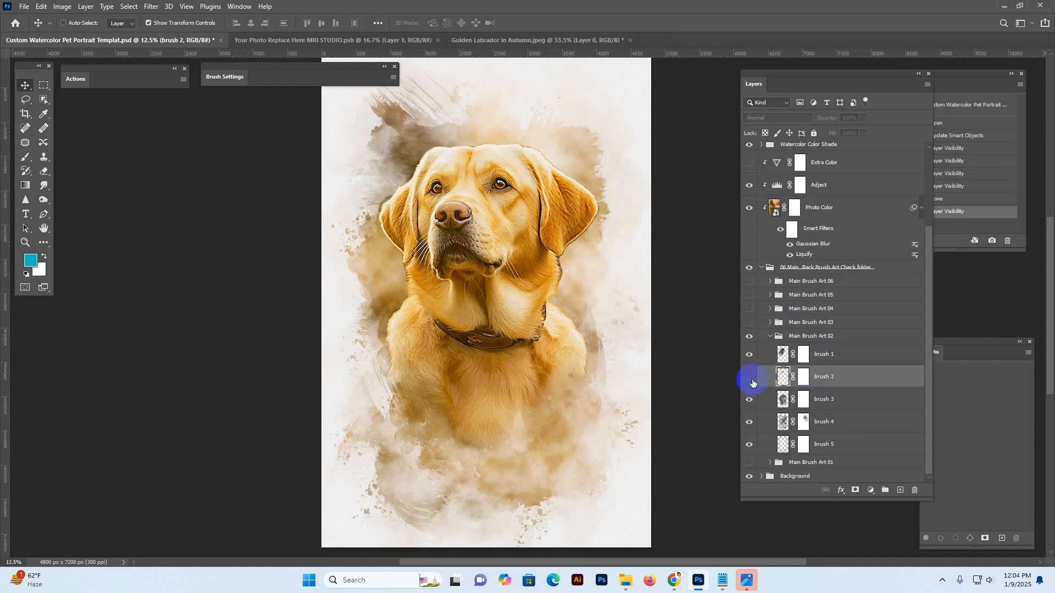
pyautogui.click(749, 377)
pyautogui.moveTo(451, 162)
pyautogui.mouseDown()
pyautogui.moveTo(483, 160)
pyautogui.moveTo(483, 145)
pyautogui.mouseUp()
# Toggle the brush 3 layer's visibility to check it and shift it slightly downward behind the dog
pyautogui.click(853, 400)
pyautogui.click(751, 400)
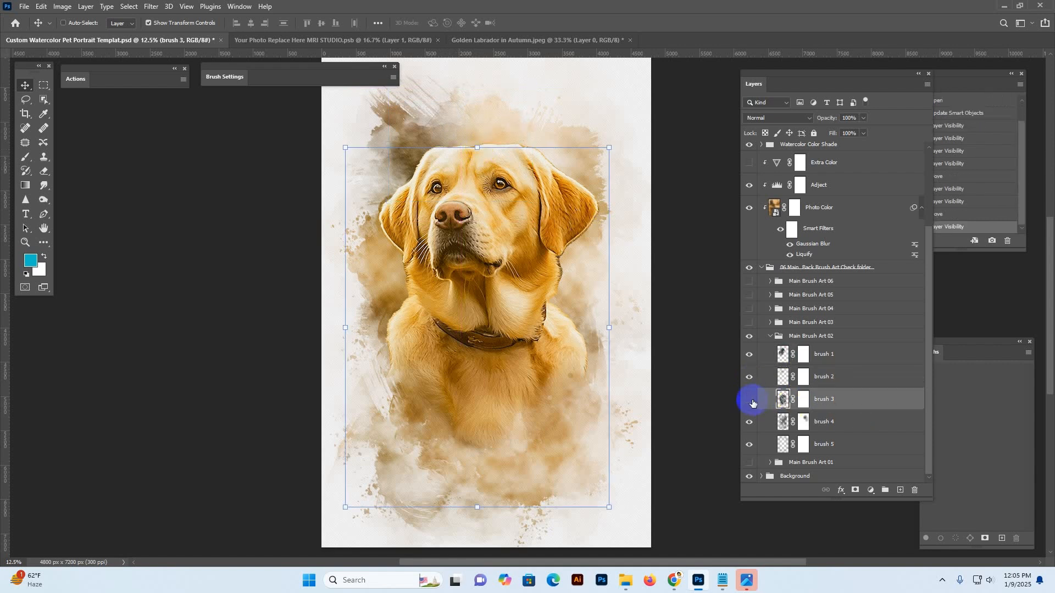
pyautogui.click(750, 401)
pyautogui.moveTo(544, 413); pyautogui.dragTo(542, 431)
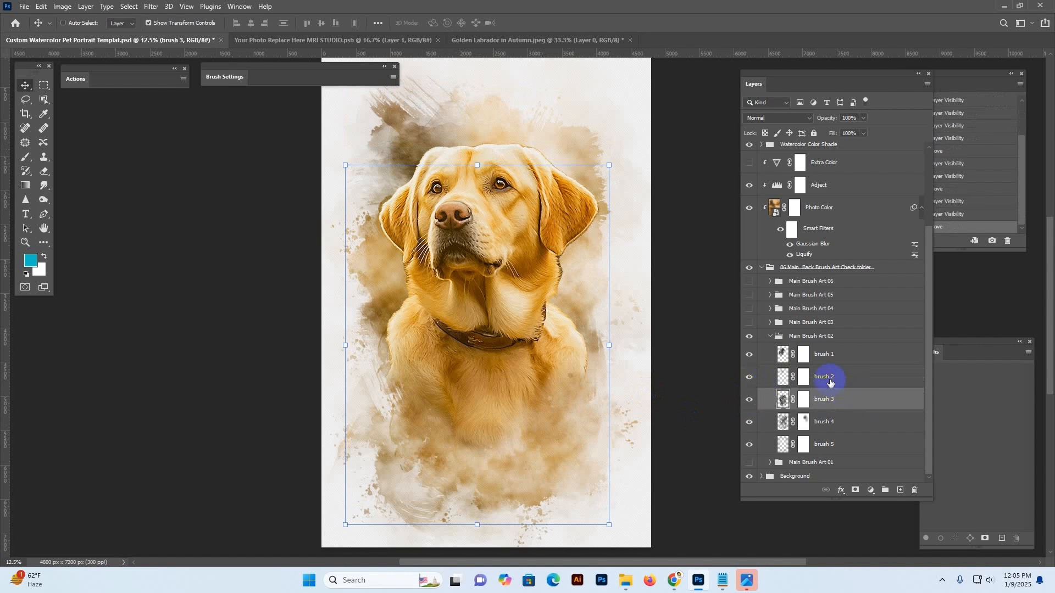
# Check the brush 4 layer by toggling its visibility and scale it proportionally to about 102%
pyautogui.moveTo(832, 418)
pyautogui.mouseDown()
pyautogui.moveTo(791, 437)
pyautogui.moveTo(749, 419)
pyautogui.mouseUp()
pyautogui.click(751, 422)
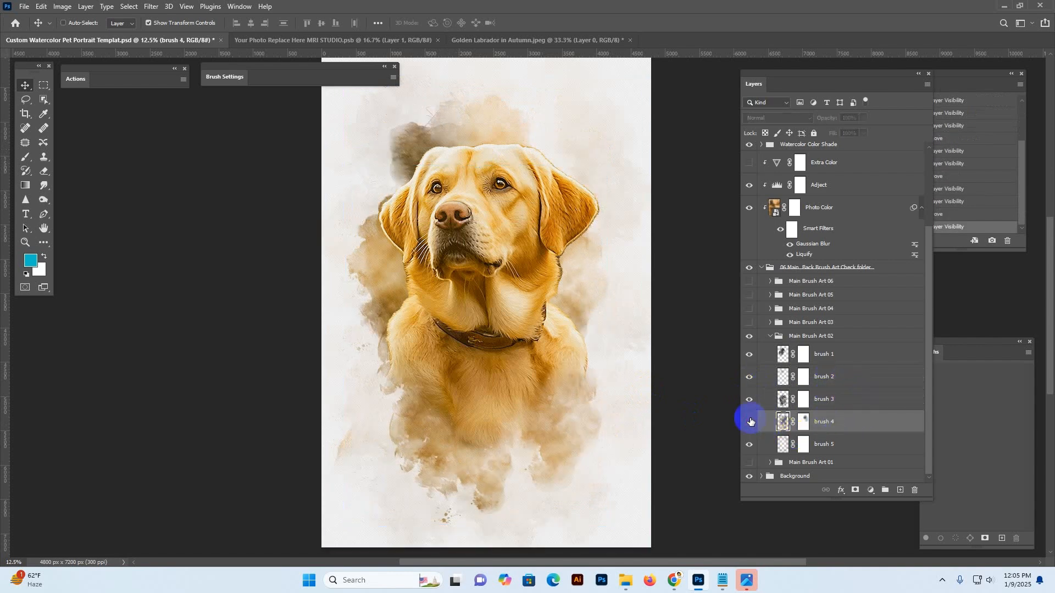
pyautogui.click(751, 422)
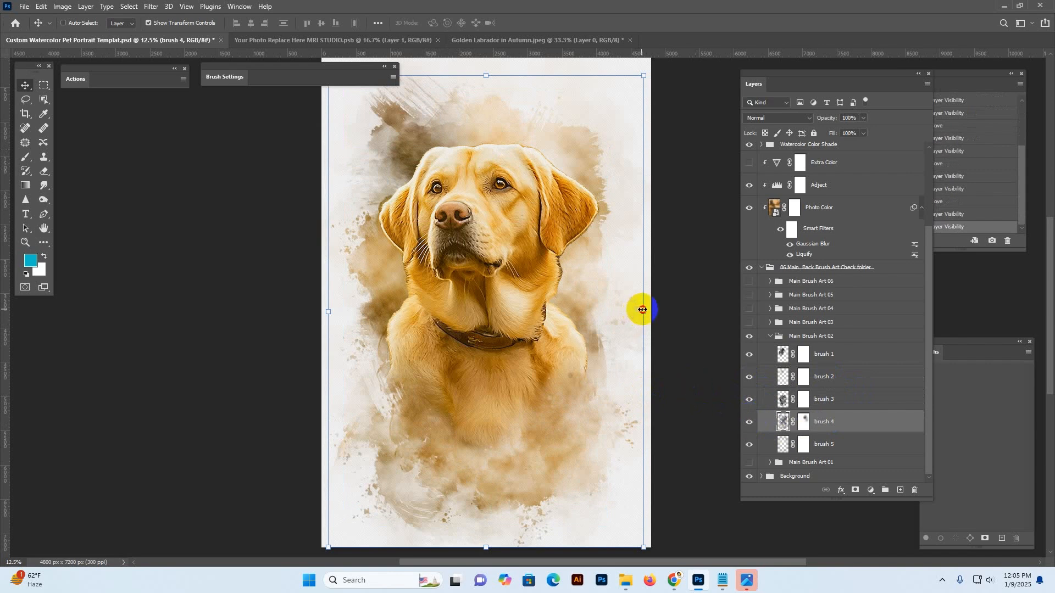
pyautogui.moveTo(643, 309); pyautogui.dragTo(651, 314)
pyautogui.moveTo(643, 315); pyautogui.dragTo(652, 313)
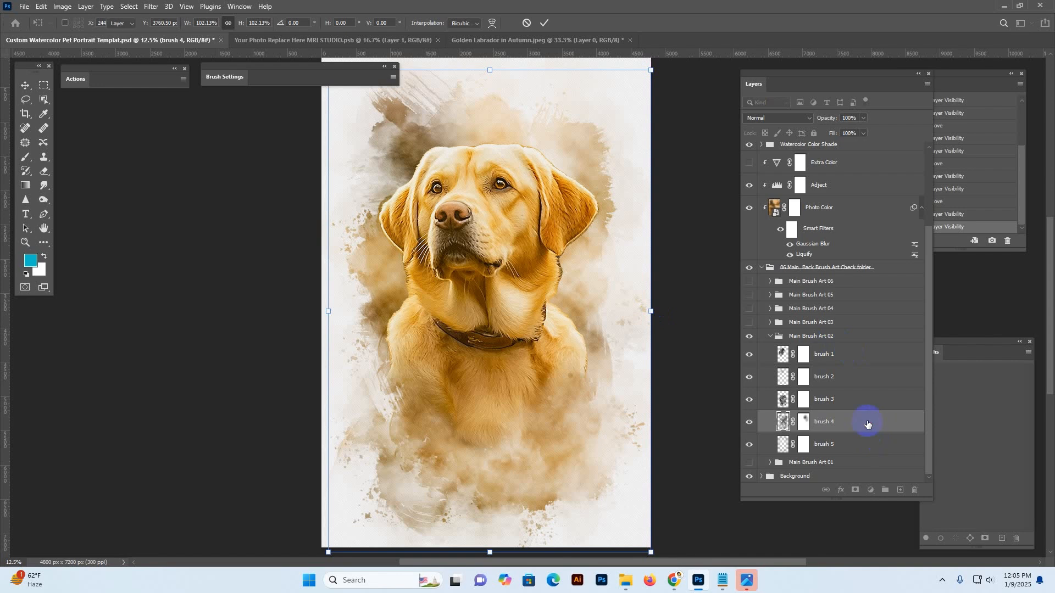
pyautogui.press('Return')
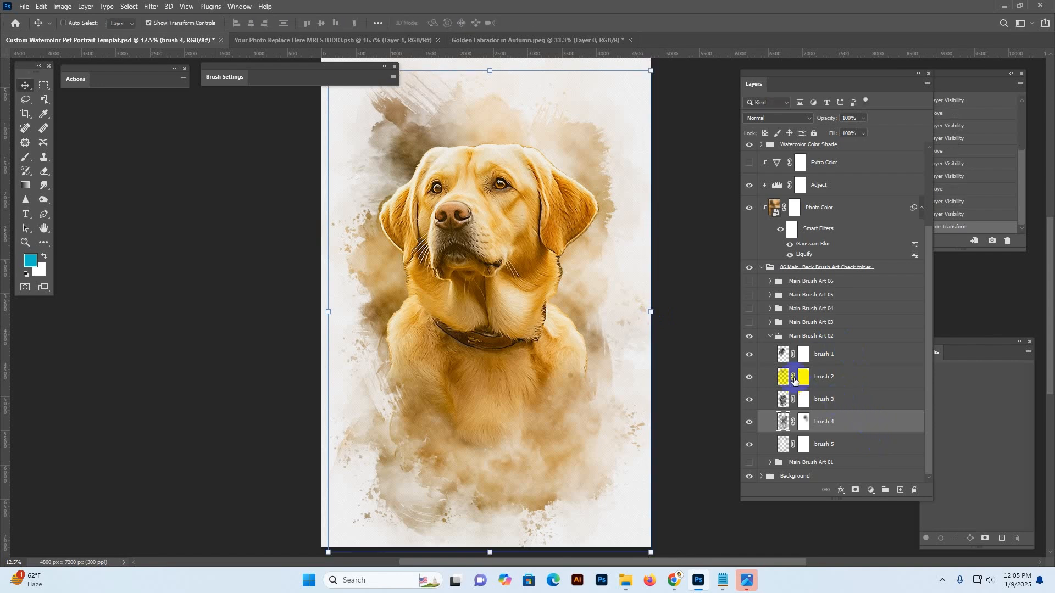
# Collapse the Main Brush Art 02 group and turn off the transform controls
pyautogui.moveTo(794, 380); pyautogui.dragTo(768, 329)
pyautogui.click(770, 337)
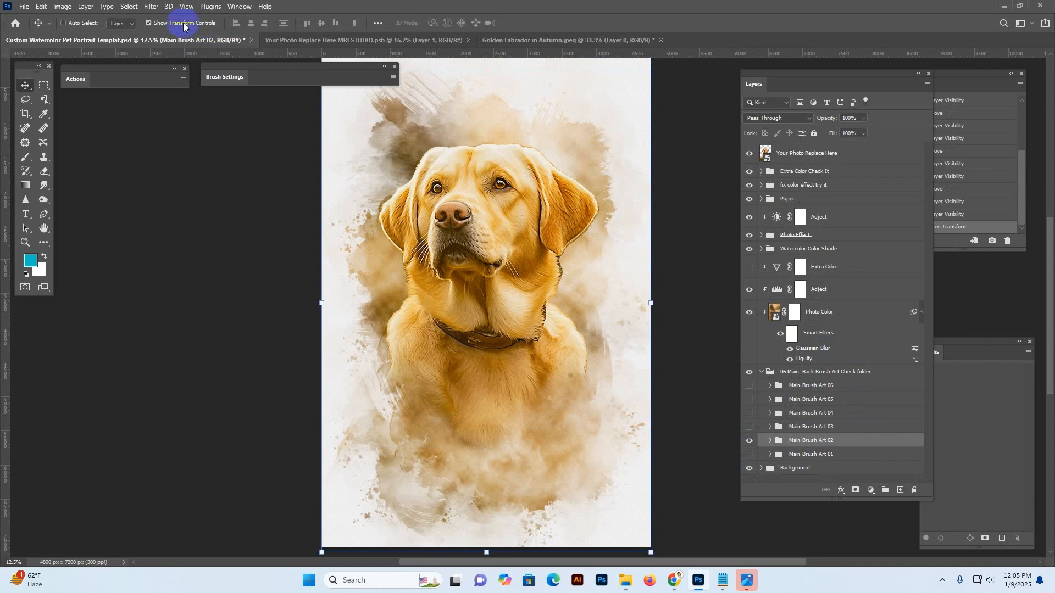
pyautogui.click(148, 22)
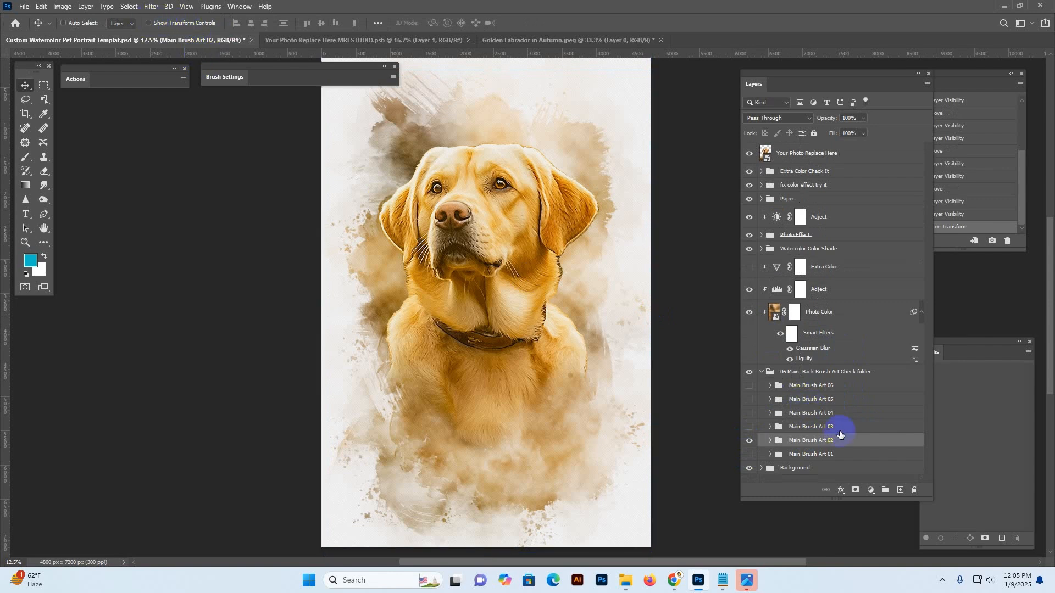
# Hide the Main Brush Art 02 group and show Main Brush Art 03 in its place
pyautogui.click(749, 440)
pyautogui.click(761, 427)
pyautogui.click(749, 428)
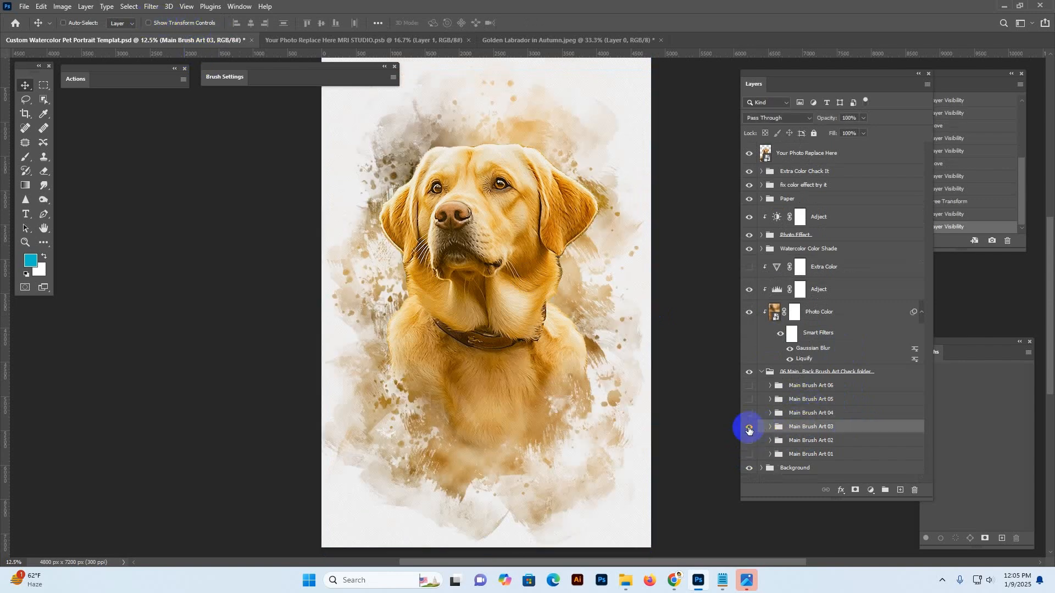
# In Main Brush Art 03, check brush 2's visibility, scale that layer proportionally to about 106% and reposition it behind the dog
pyautogui.click(769, 428)
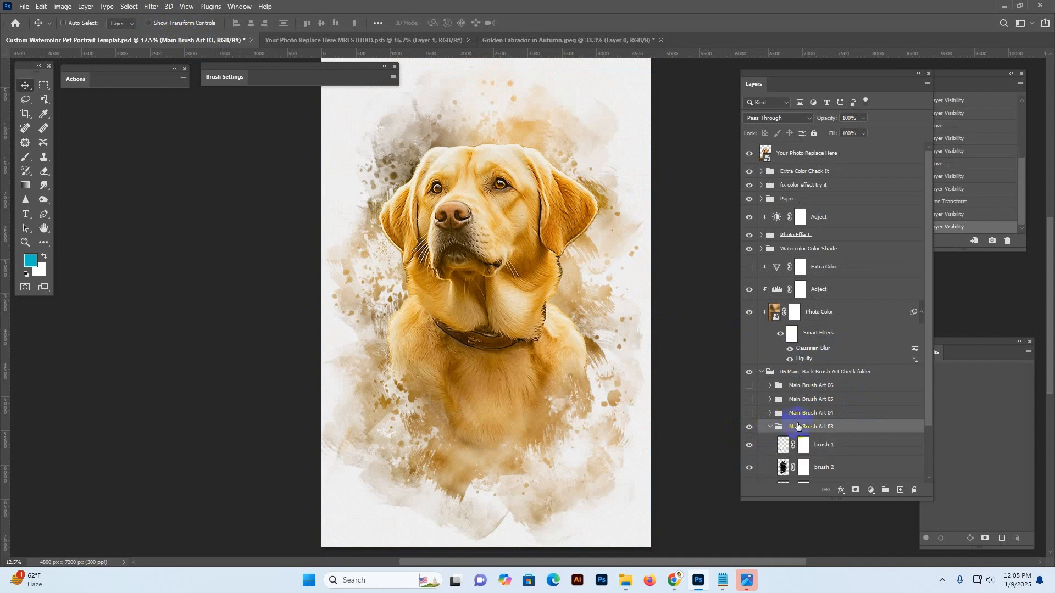
pyautogui.click(835, 409)
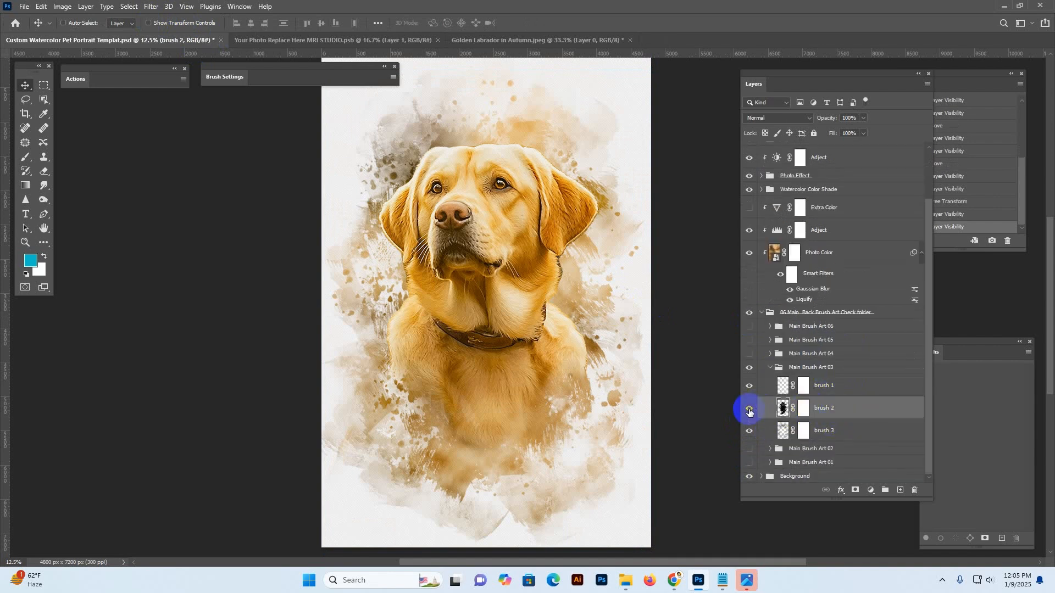
pyautogui.click(749, 409)
pyautogui.click(749, 411)
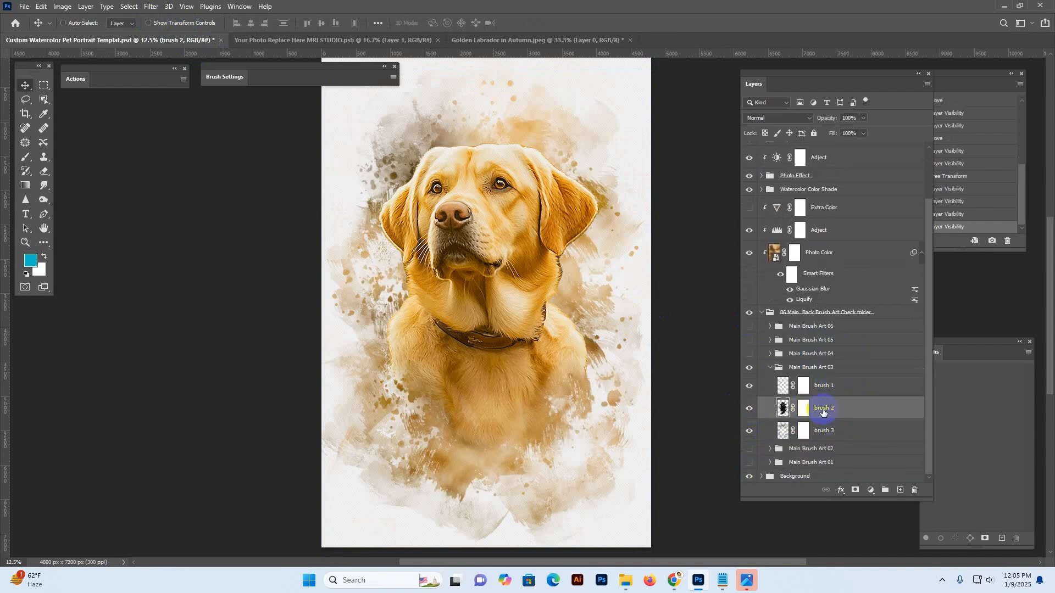
pyautogui.hotkey('ctrl', 't')
pyautogui.moveTo(494, 103); pyautogui.dragTo(495, 77)
pyautogui.moveTo(532, 333); pyautogui.dragTo(525, 349)
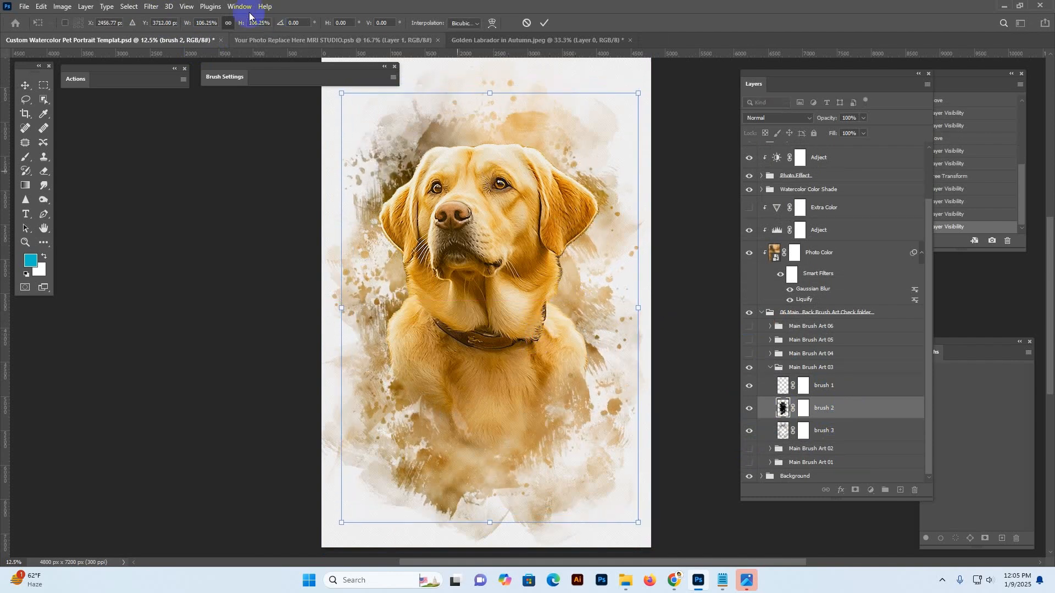
pyautogui.click(545, 24)
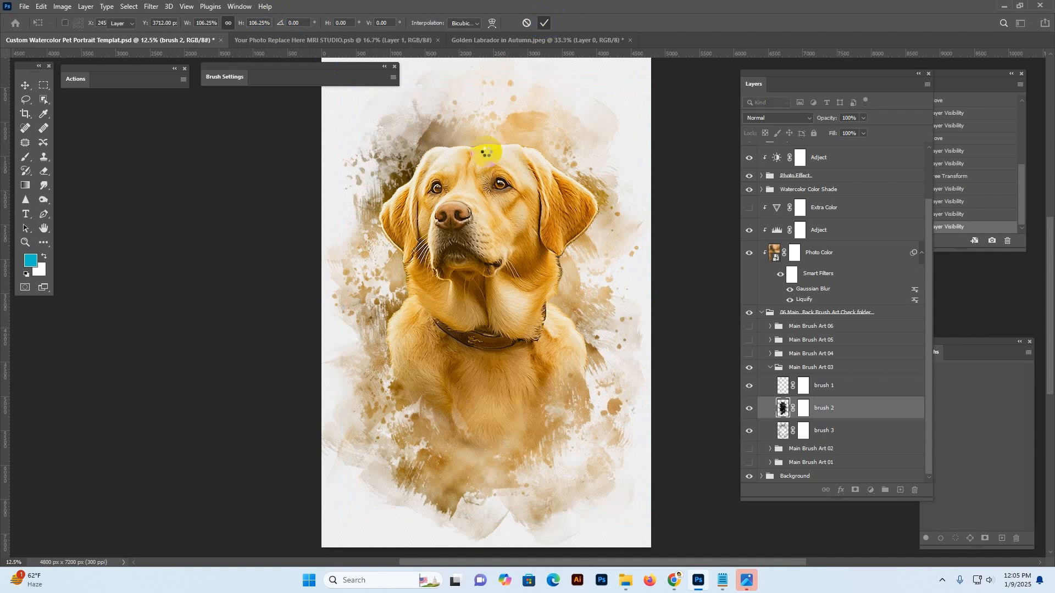
# Collapse and hide Main Brush Art 03, preview Main Brush Art 04 briefly, and switch the background to Main Brush Art 05
pyautogui.click(768, 370)
pyautogui.click(770, 370)
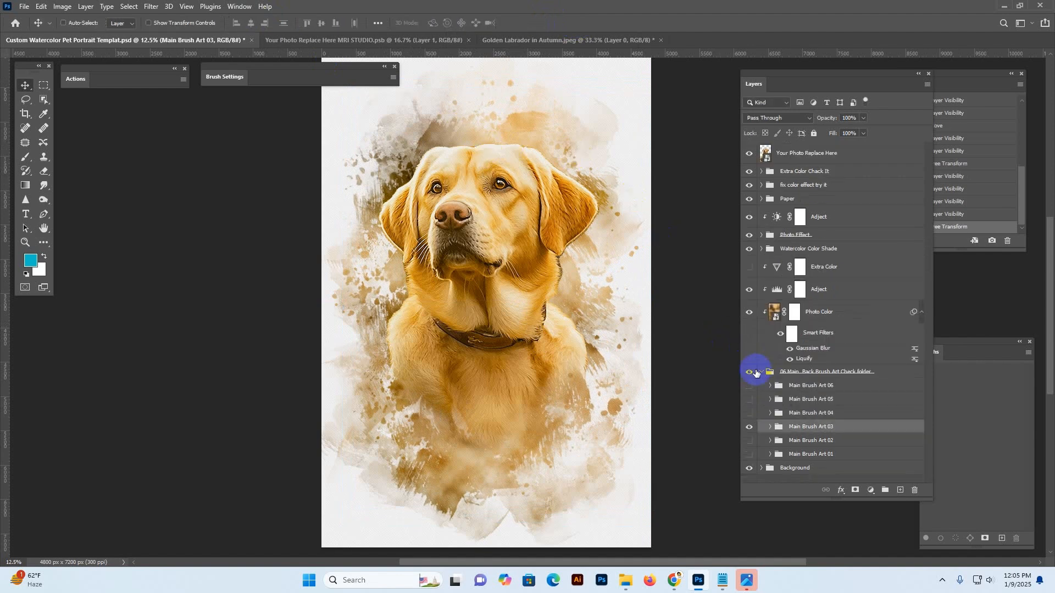
pyautogui.click(749, 426)
pyautogui.click(749, 413)
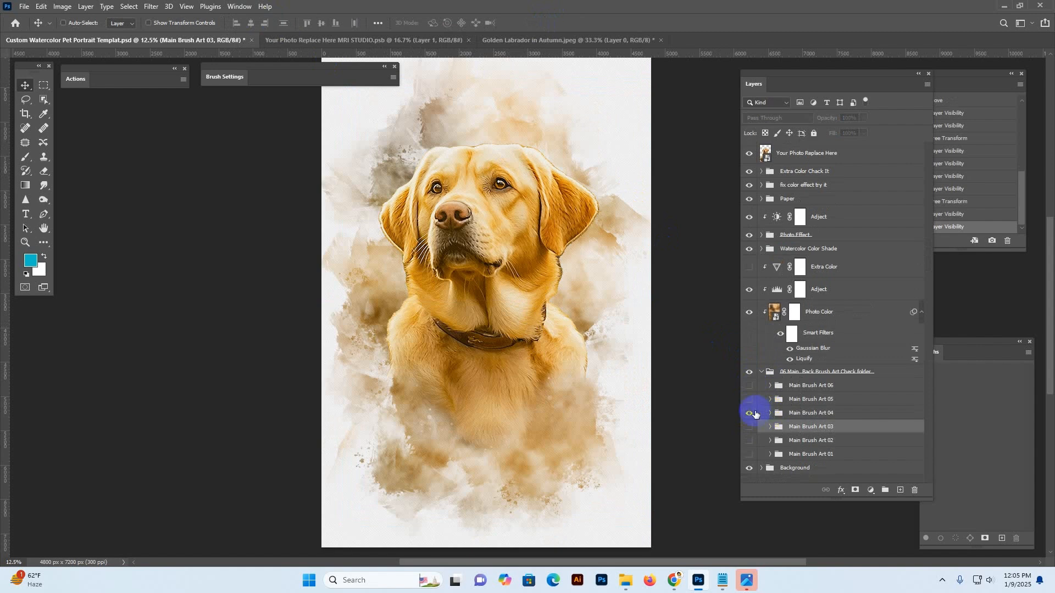
pyautogui.click(748, 413)
pyautogui.click(746, 400)
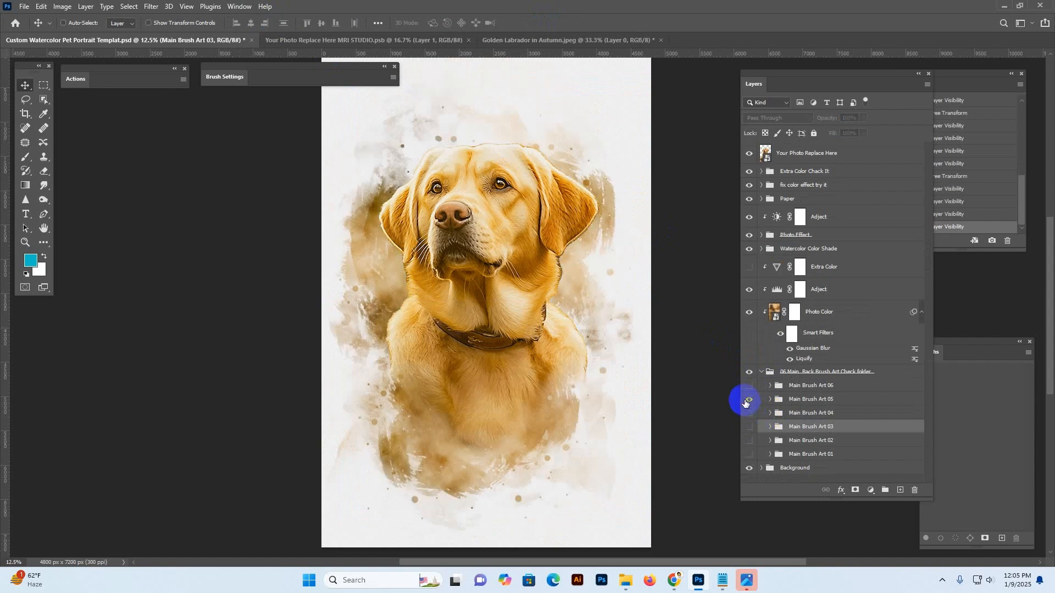
# Scale the Main Brush Art 05 group proportionally to about 106% and move it upward behind the dog
pyautogui.click(800, 400)
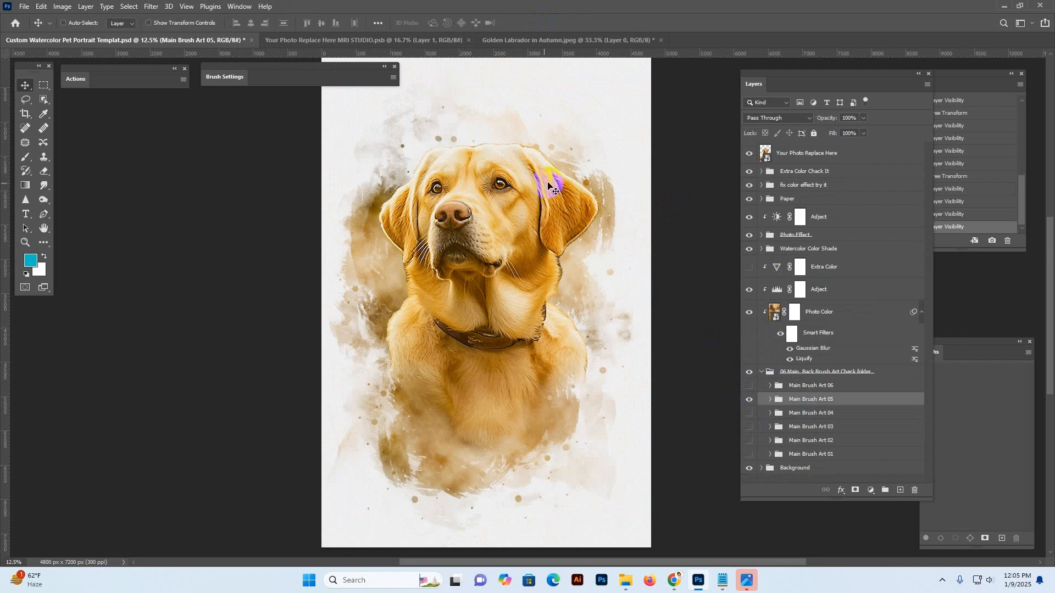
pyautogui.press('ctrl')
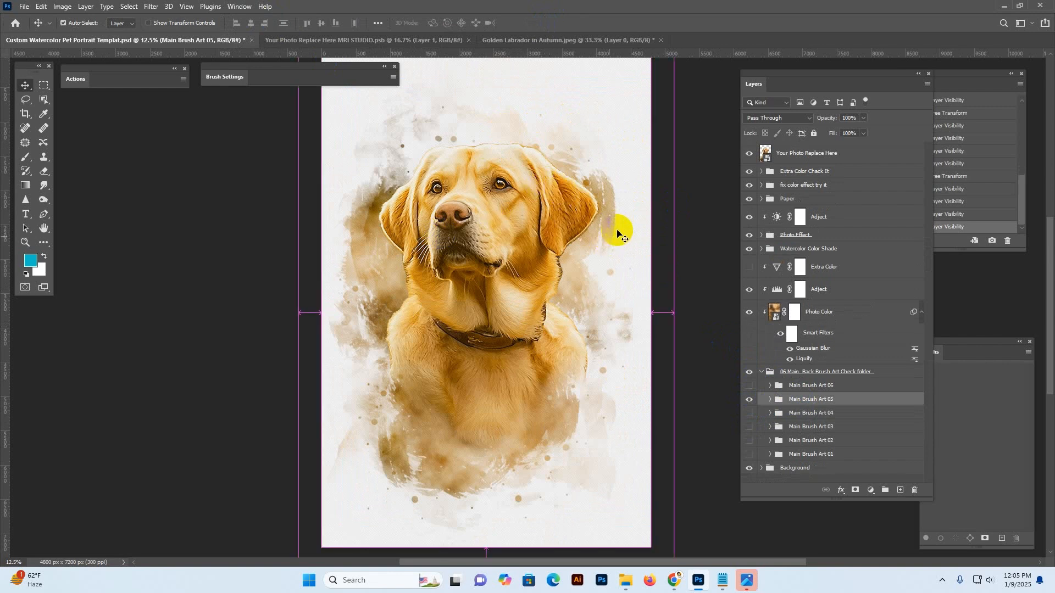
pyautogui.hotkey('ctrl', 't')
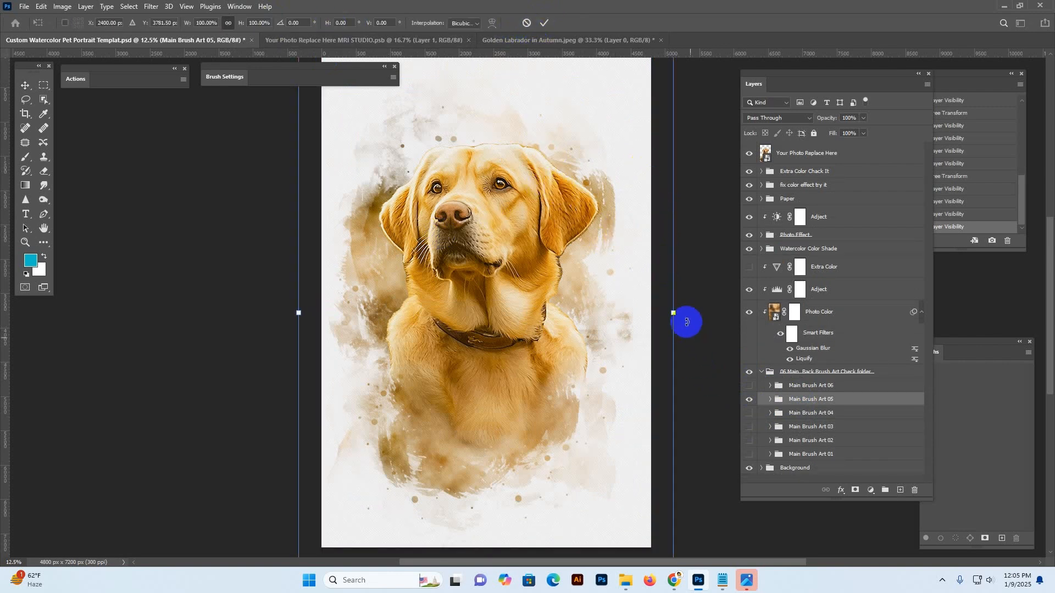
pyautogui.moveTo(676, 314); pyautogui.dragTo(699, 306)
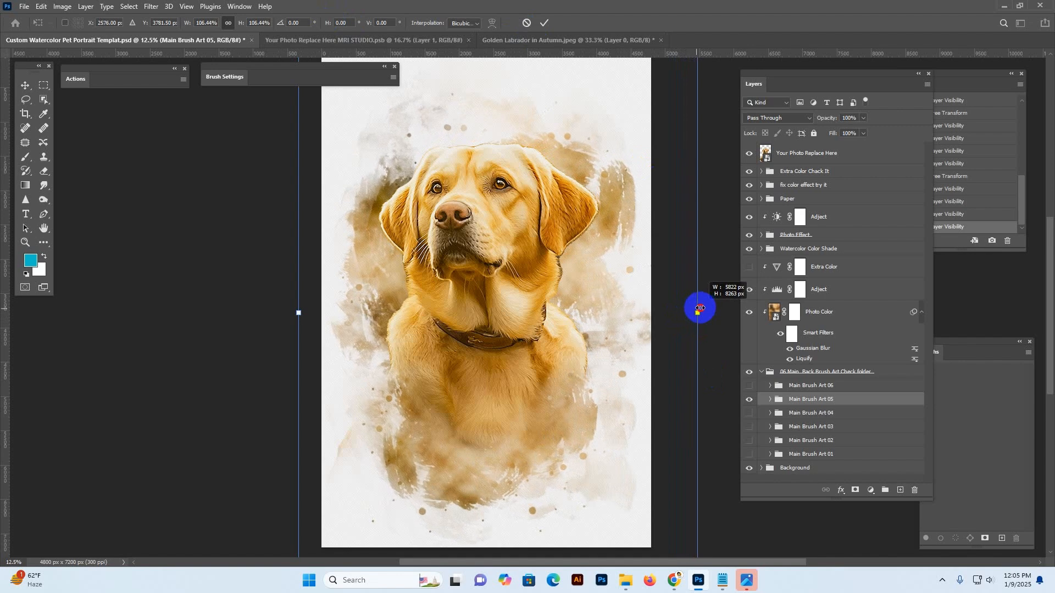
pyautogui.moveTo(577, 330)
pyautogui.mouseDown()
pyautogui.moveTo(587, 276)
pyautogui.moveTo(587, 346)
pyautogui.moveTo(588, 311)
pyautogui.moveTo(588, 323)
pyautogui.mouseUp()
pyautogui.click(544, 22)
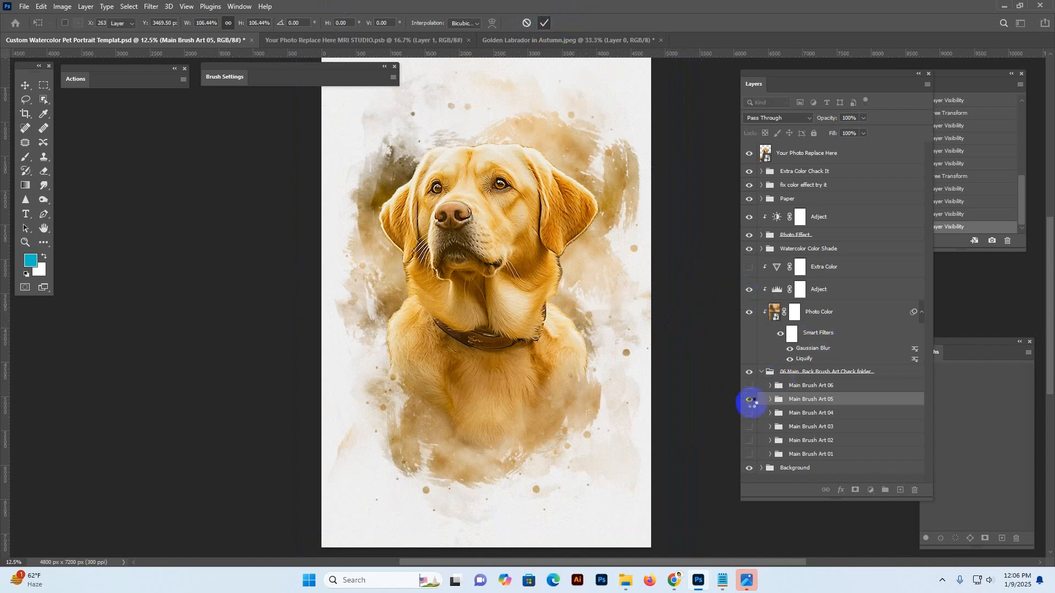
# Hide Main Brush Art 05, show Main Brush Art 06 instead and expand its group
pyautogui.click(751, 402)
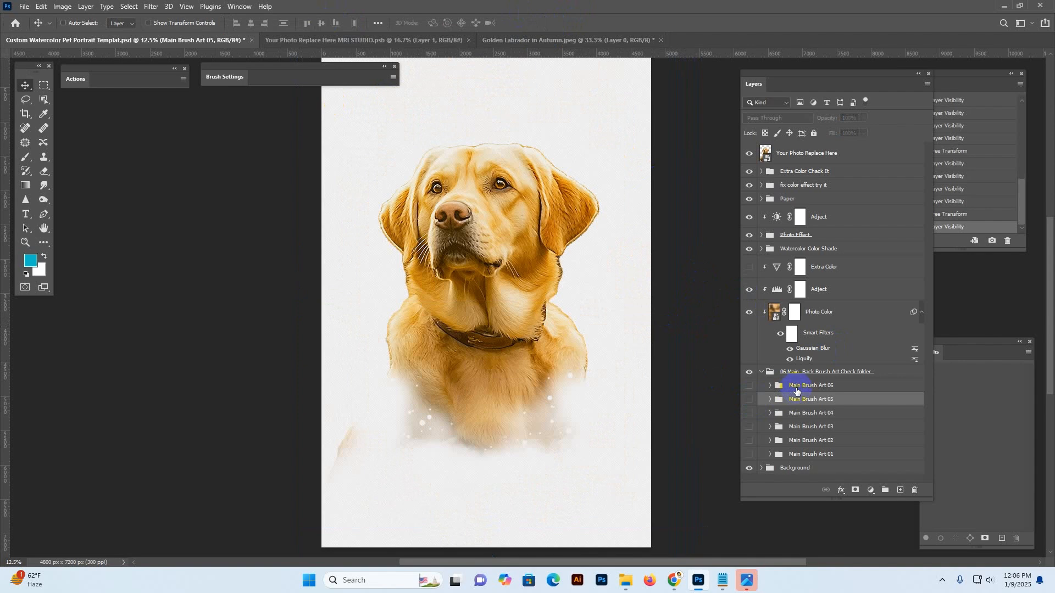
pyautogui.click(748, 389)
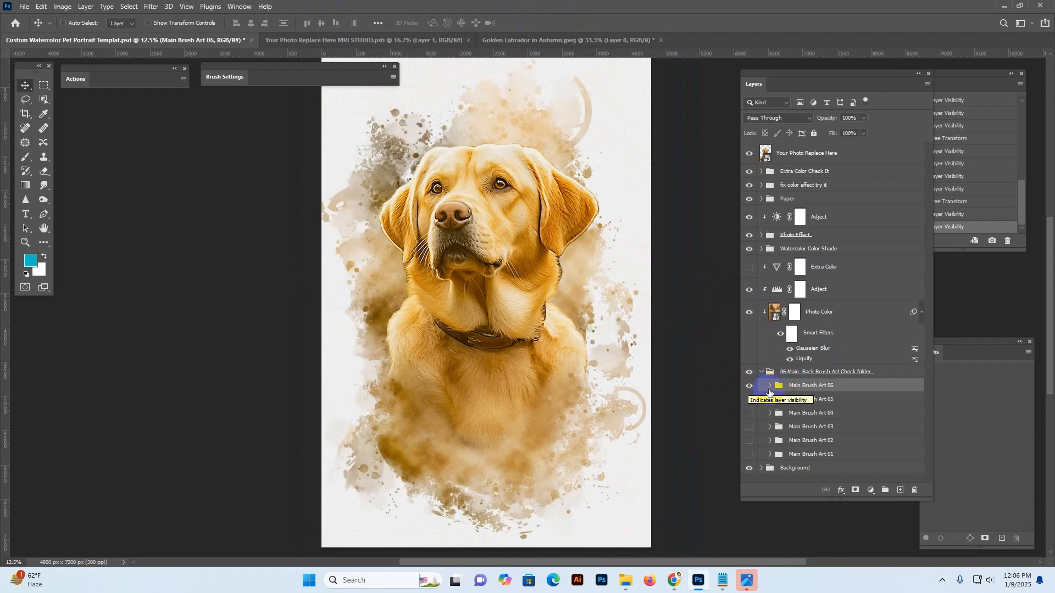
pyautogui.click(770, 389)
# Expand the Main Brush Art 06 group and check what its Drop style 6, Drop style 1 copy and back shade art 1 copy layers contribute
pyautogui.click(767, 404)
pyautogui.click(747, 405)
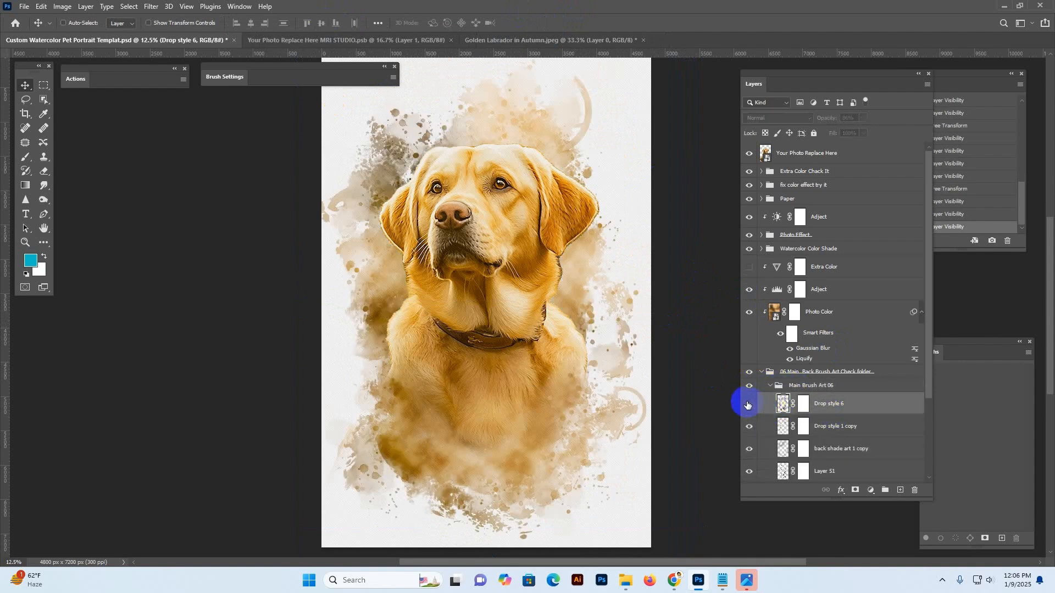
pyautogui.click(747, 405)
pyautogui.click(747, 430)
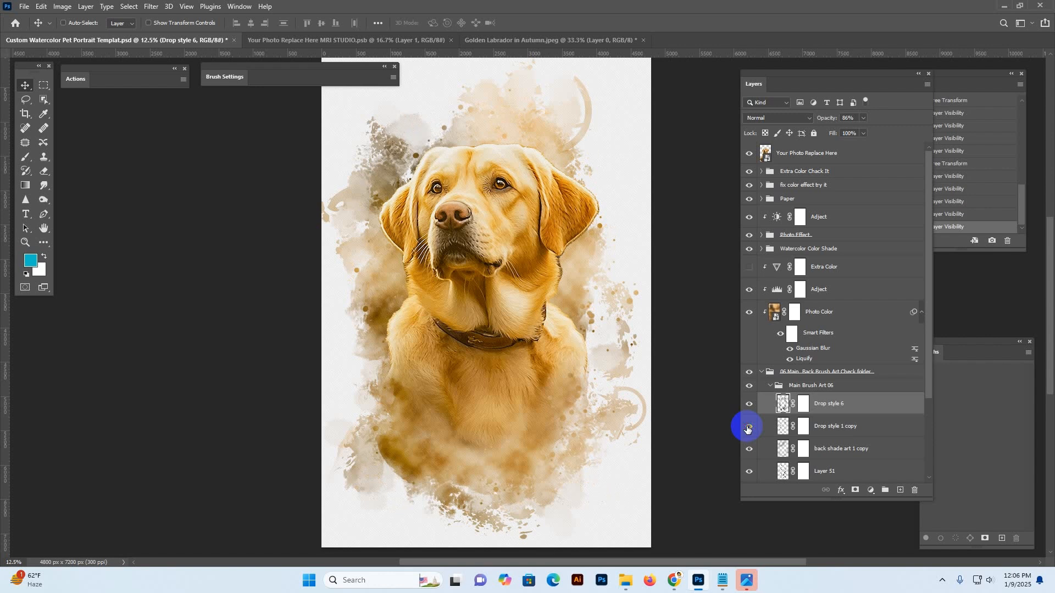
pyautogui.click(753, 449)
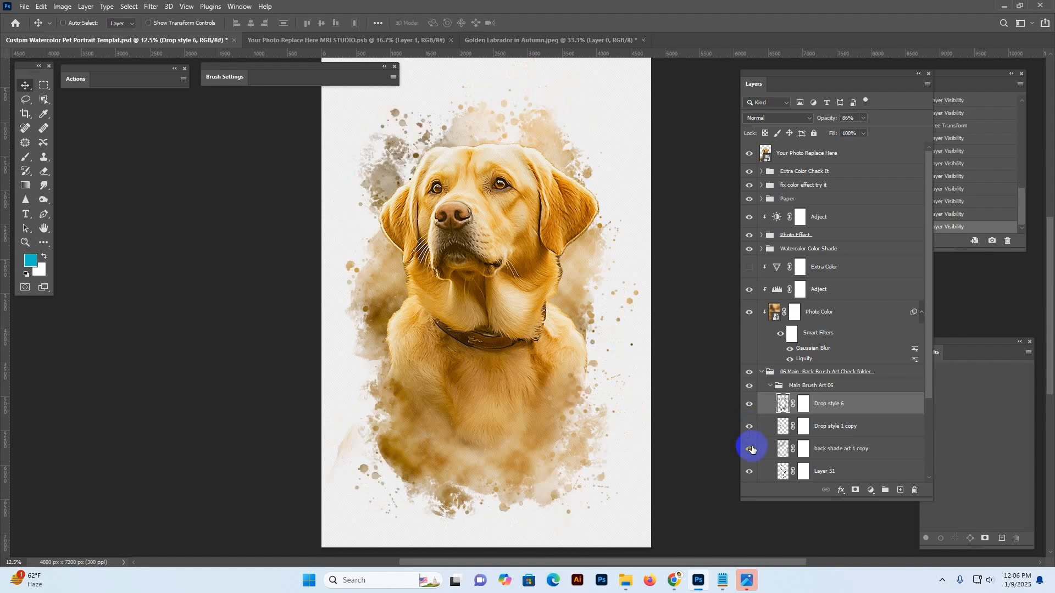
pyautogui.click(752, 450)
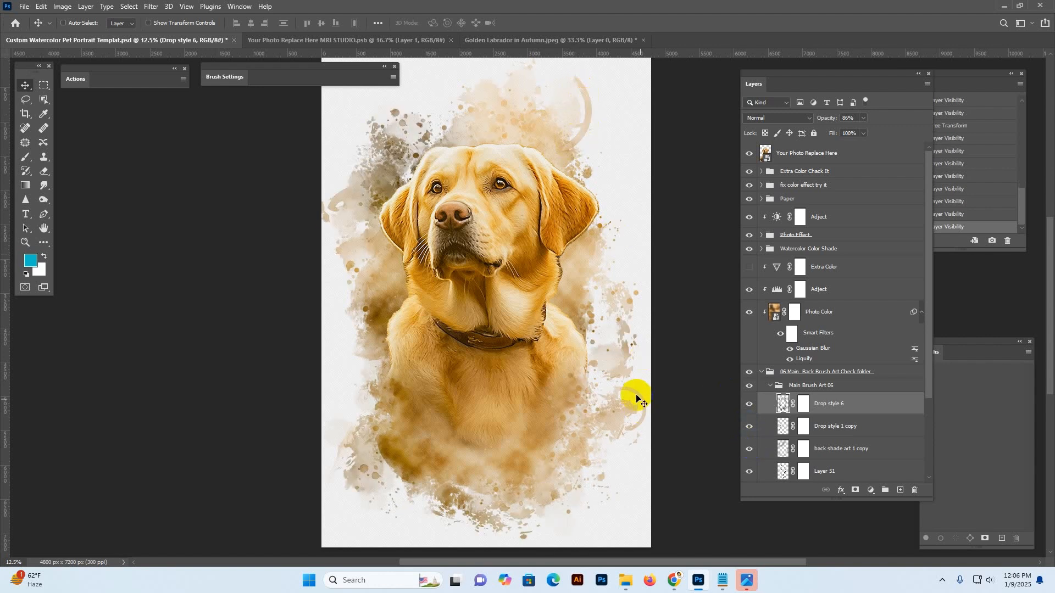
# Select the back shade art 1 copy layer and compare the artwork with that layer hidden and shown
pyautogui.scroll(-3, 781, 424)
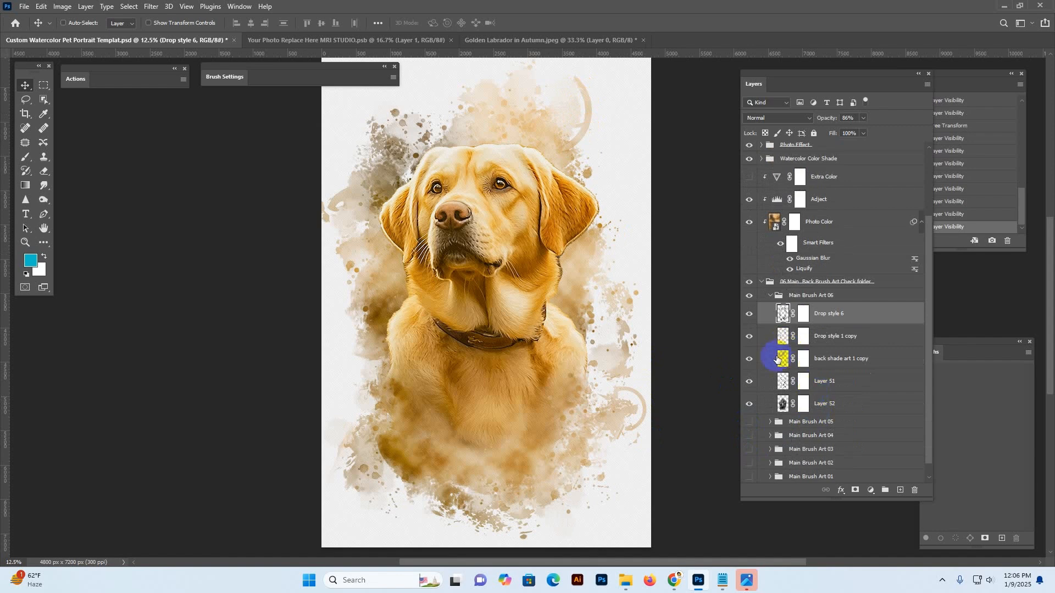
pyautogui.click(762, 363)
pyautogui.click(750, 360)
pyautogui.click(750, 360)
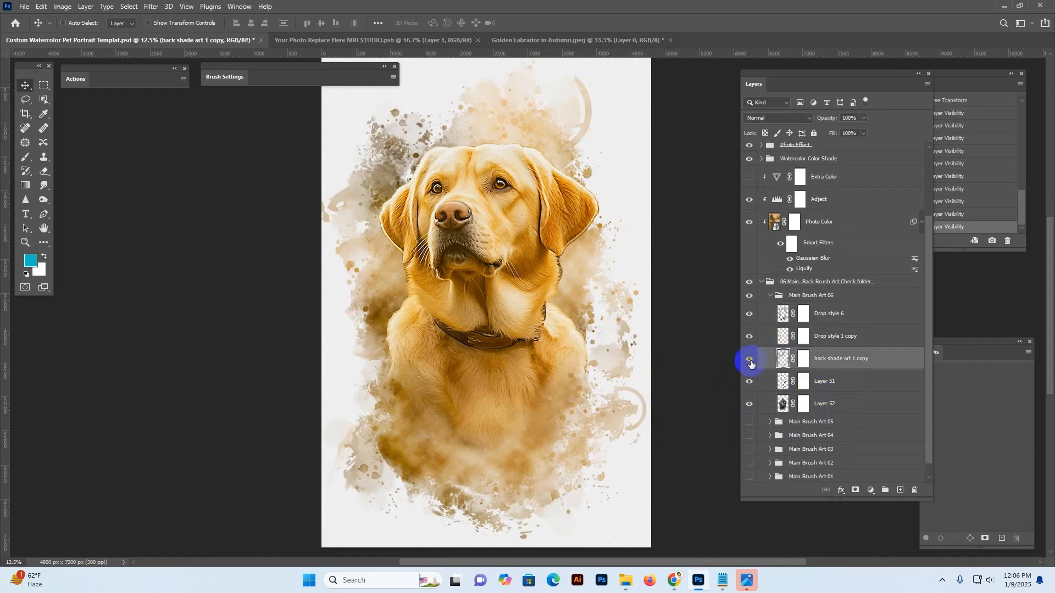
pyautogui.click(751, 361)
pyautogui.click(750, 363)
pyautogui.click(750, 363)
pyautogui.click(750, 362)
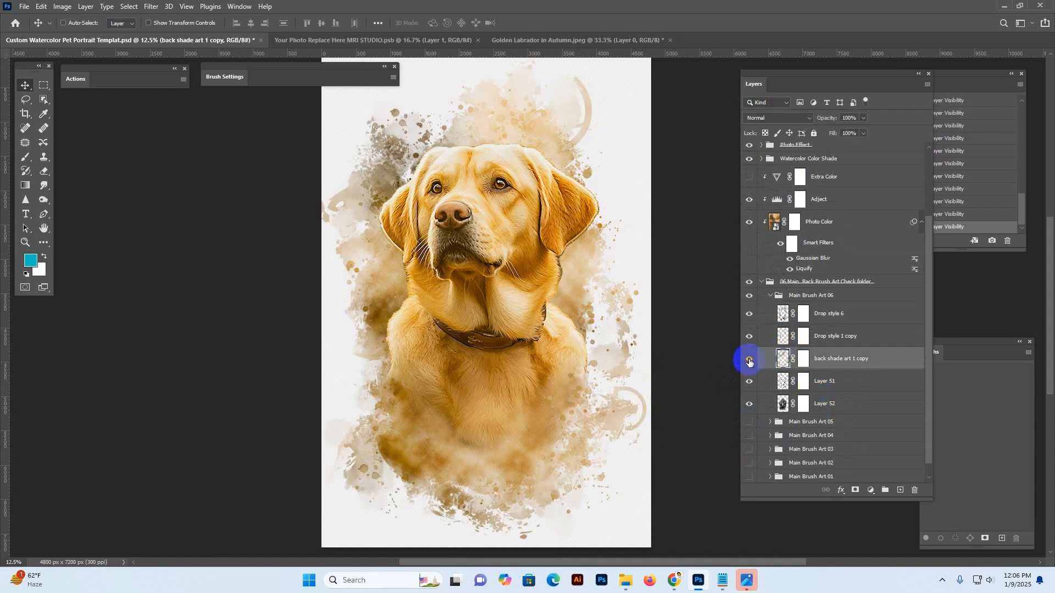
# Target the back shade art 1 copy layer mask and set up a soft round General Brushes tip with its size reduced to 1100 px
pyautogui.click(803, 357)
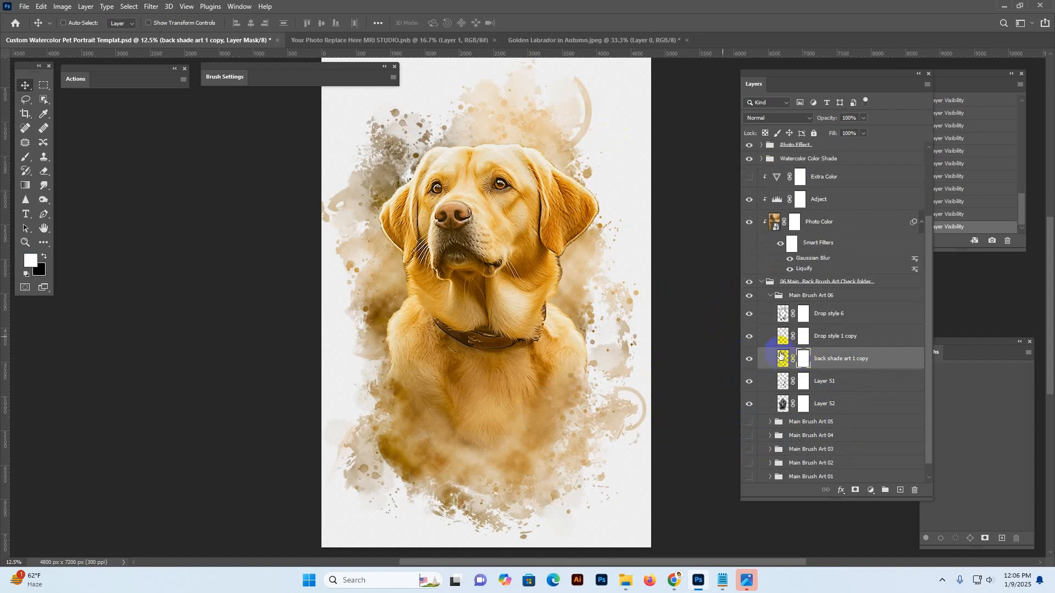
pyautogui.click(743, 358)
pyautogui.click(744, 359)
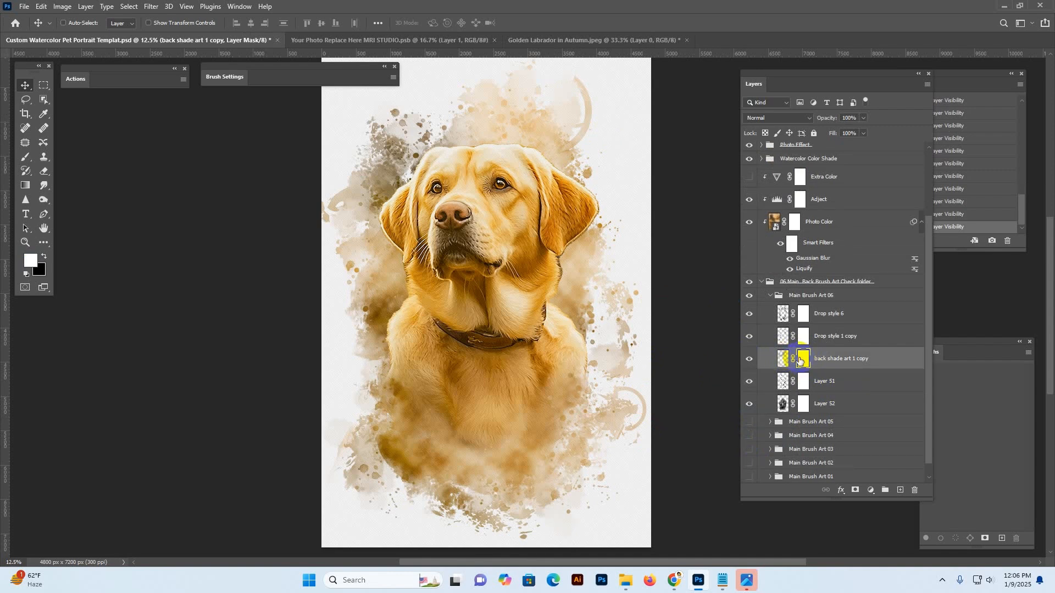
pyautogui.click(25, 156)
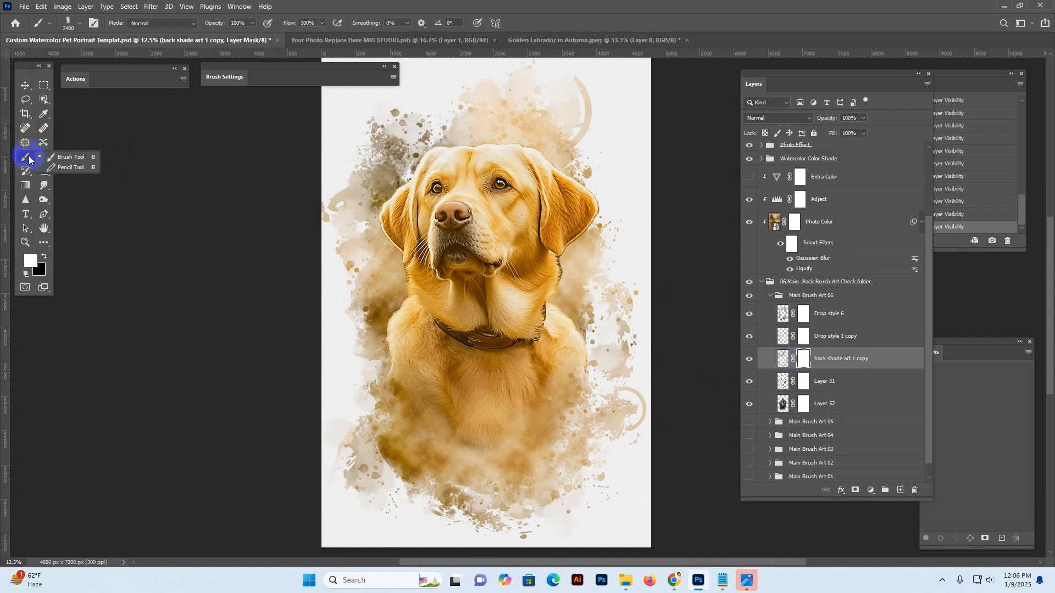
pyautogui.click(69, 157)
pyautogui.click(79, 23)
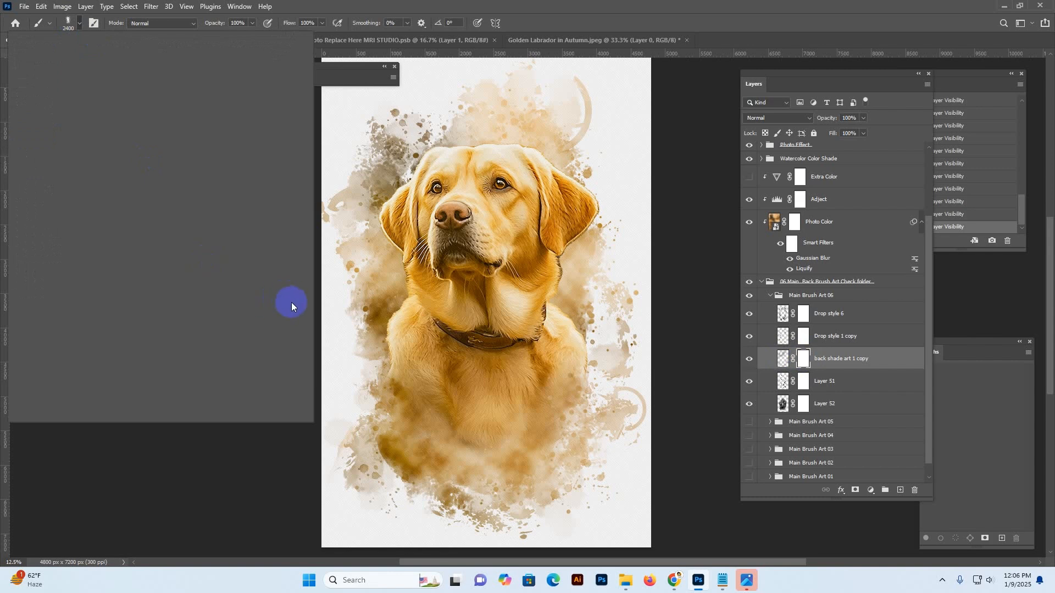
pyautogui.moveTo(288, 196); pyautogui.dragTo(283, 152)
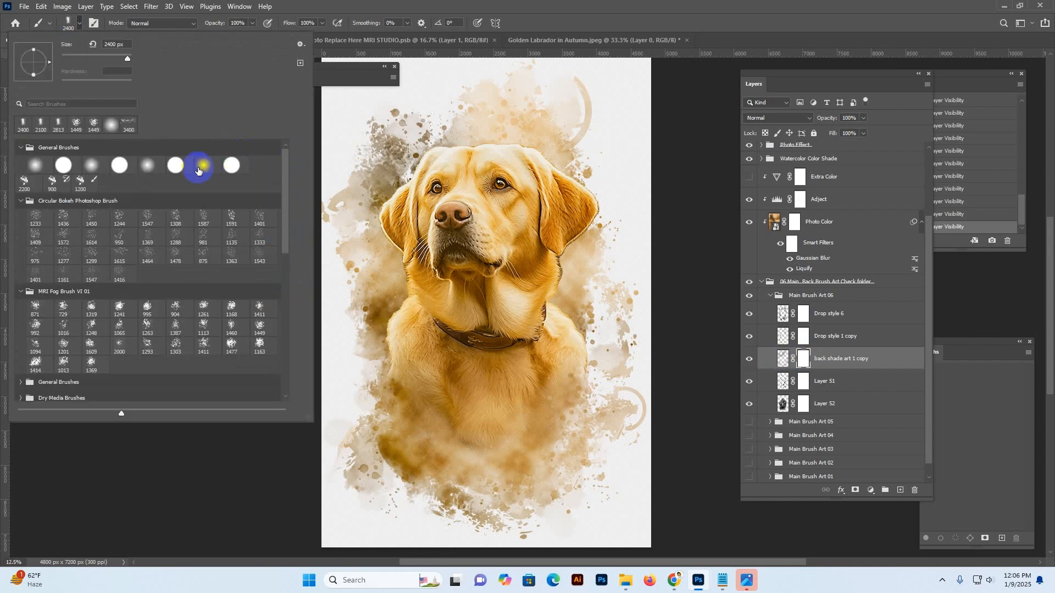
pyautogui.click(204, 165)
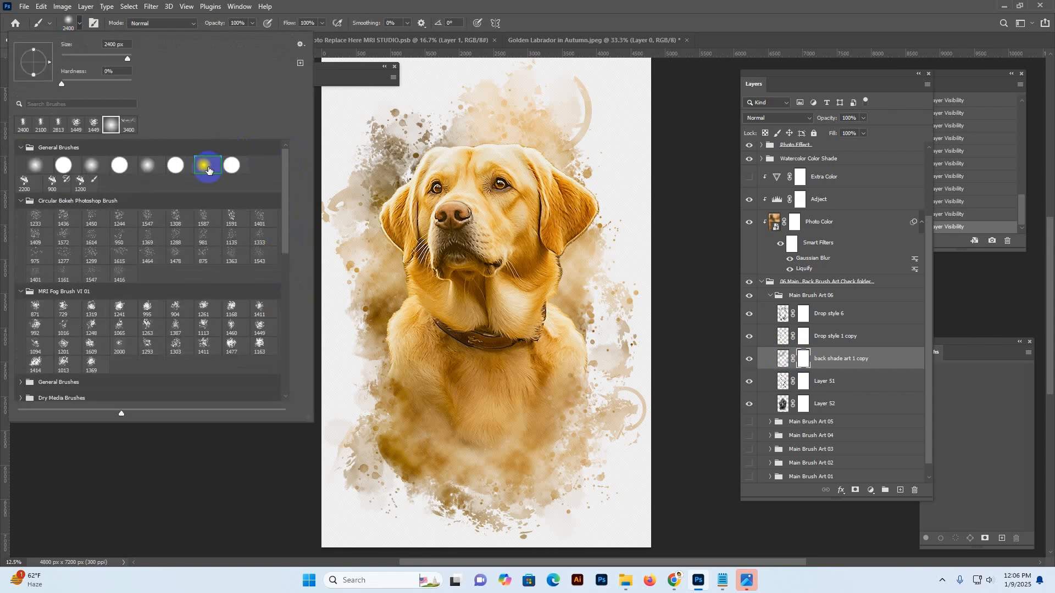
pyautogui.click(702, 9)
pyautogui.press('[')
pyautogui.press('[')
pyautogui.press('[')
pyautogui.press('[')
pyautogui.press('[')
pyautogui.press('[')
pyautogui.press('[')
pyautogui.press('[')
pyautogui.press('[')
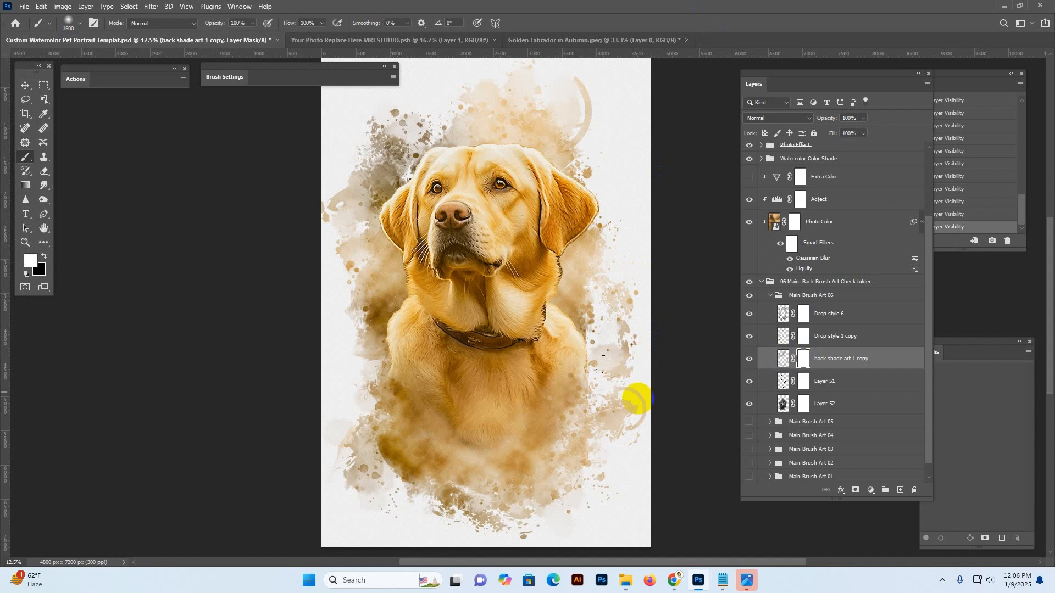
# Paint black on the back shade art 1 copy mask to hide the ring stain near the canvas's lower right edge
pyautogui.click(632, 411)
pyautogui.click(640, 418)
pyautogui.click(642, 434)
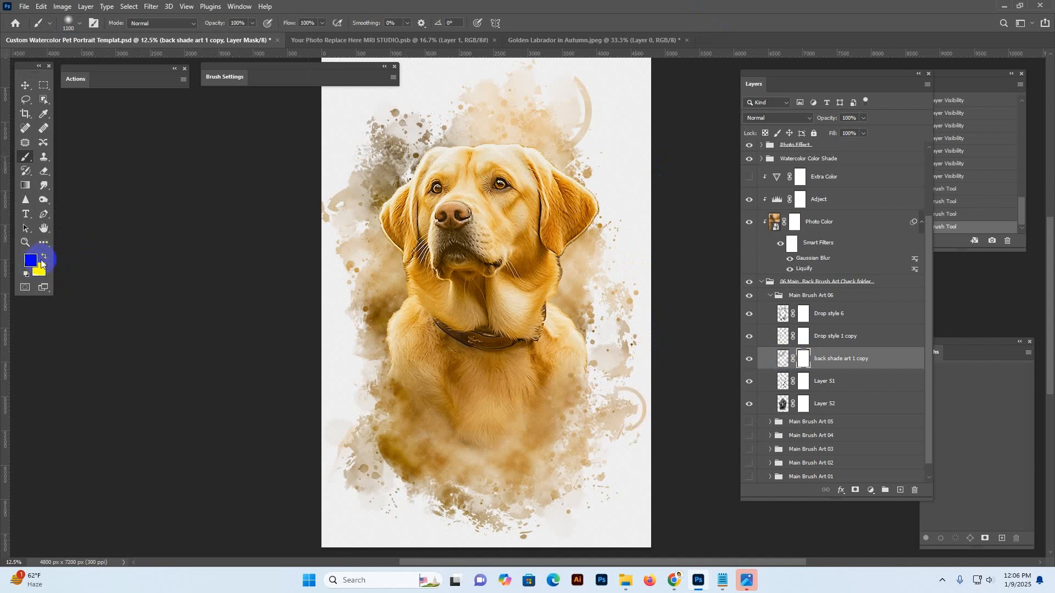
pyautogui.click(628, 383)
pyautogui.click(635, 435)
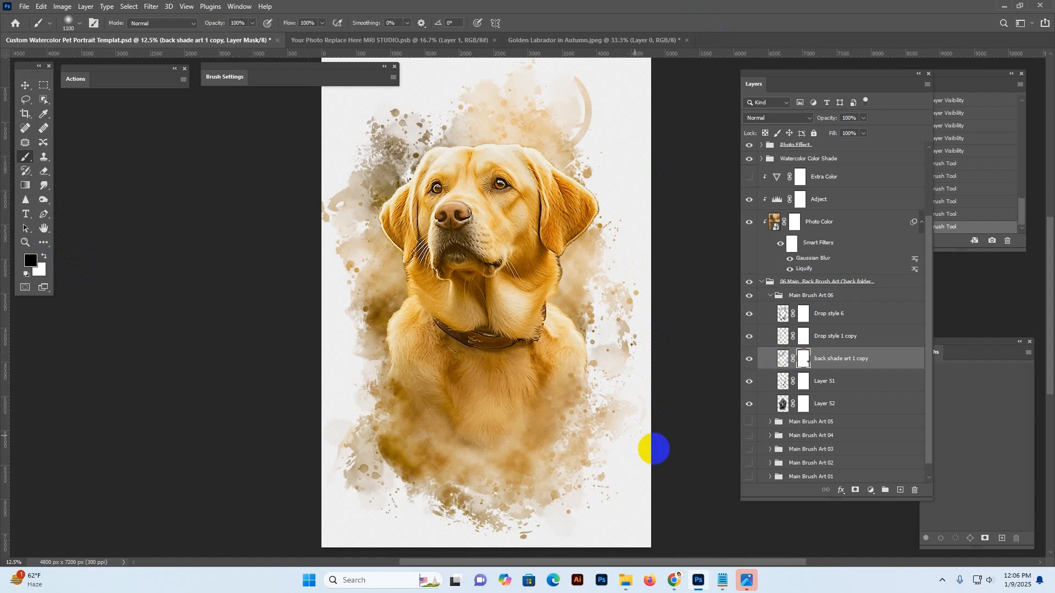
pyautogui.click(644, 411)
pyautogui.click(647, 383)
pyautogui.click(630, 377)
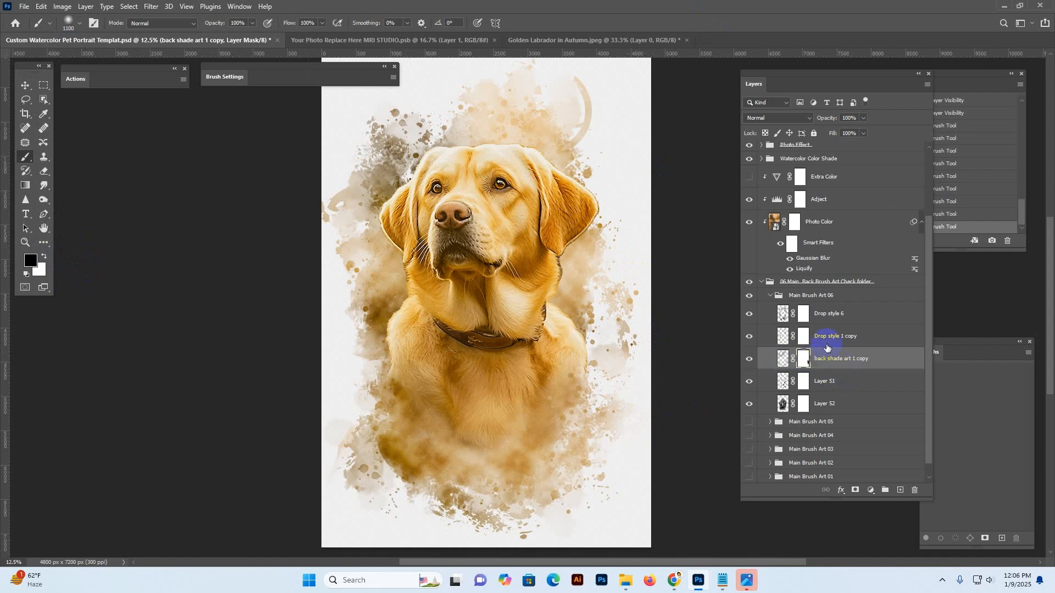
# Compare the artwork with the Drop style 1 copy and back shade art 1 copy layers each hidden and shown
pyautogui.click(759, 345)
pyautogui.click(750, 341)
pyautogui.click(750, 342)
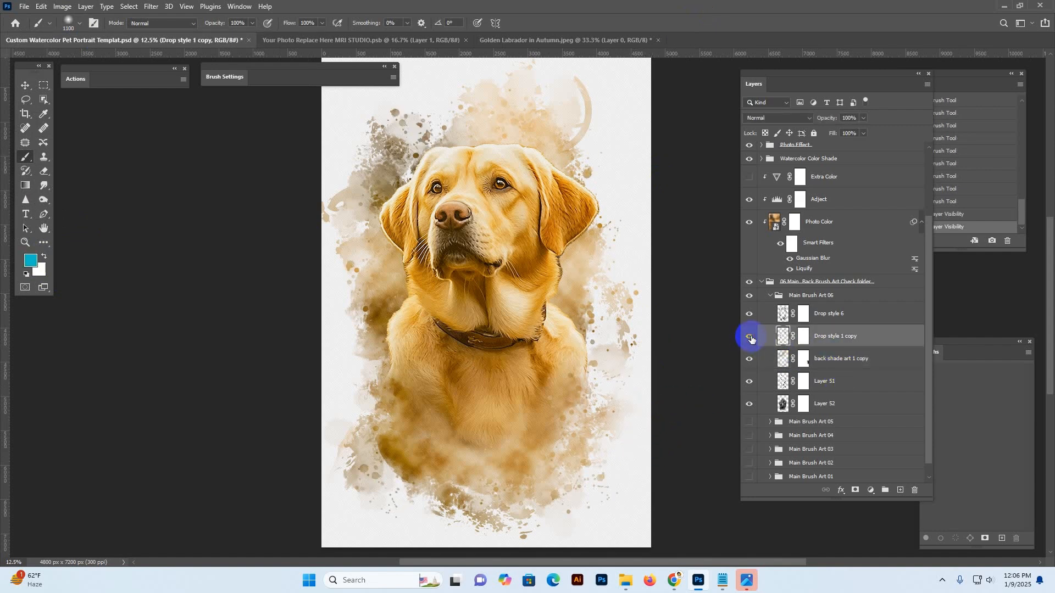
pyautogui.click(747, 360)
pyautogui.click(747, 360)
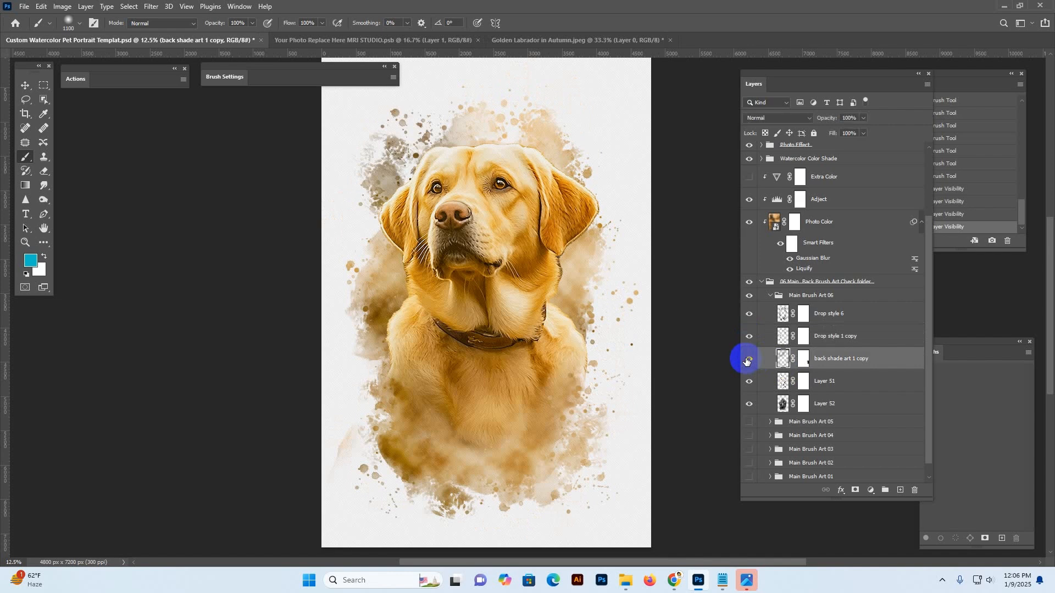
pyautogui.click(748, 359)
# Mask out the ring stain near the canvas's upper right edge on the back shade art 1 copy layer with the black brush
pyautogui.click(803, 361)
pyautogui.click(599, 99)
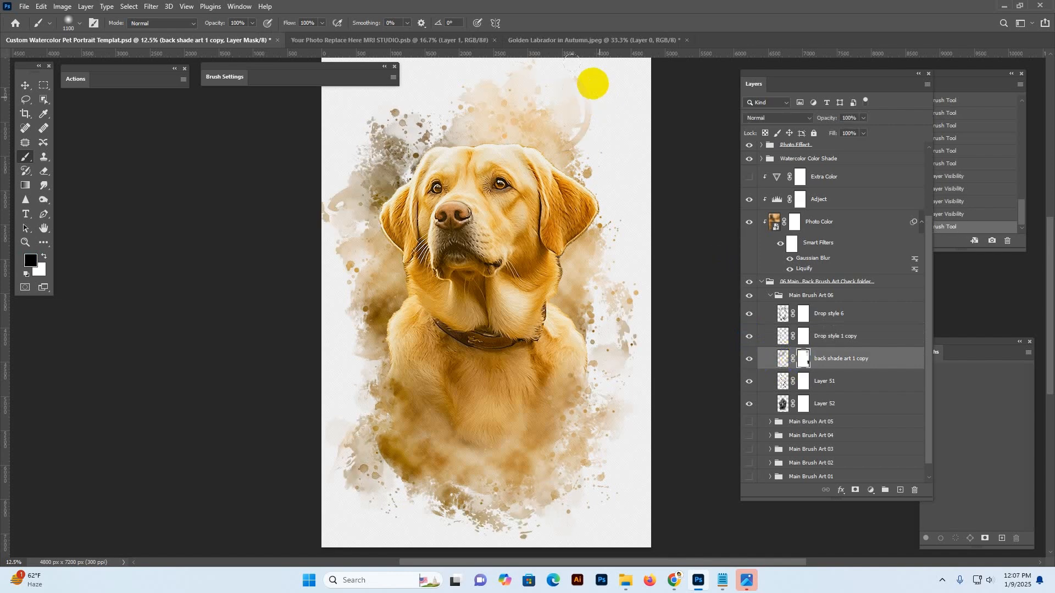
pyautogui.click(593, 84)
pyautogui.click(599, 122)
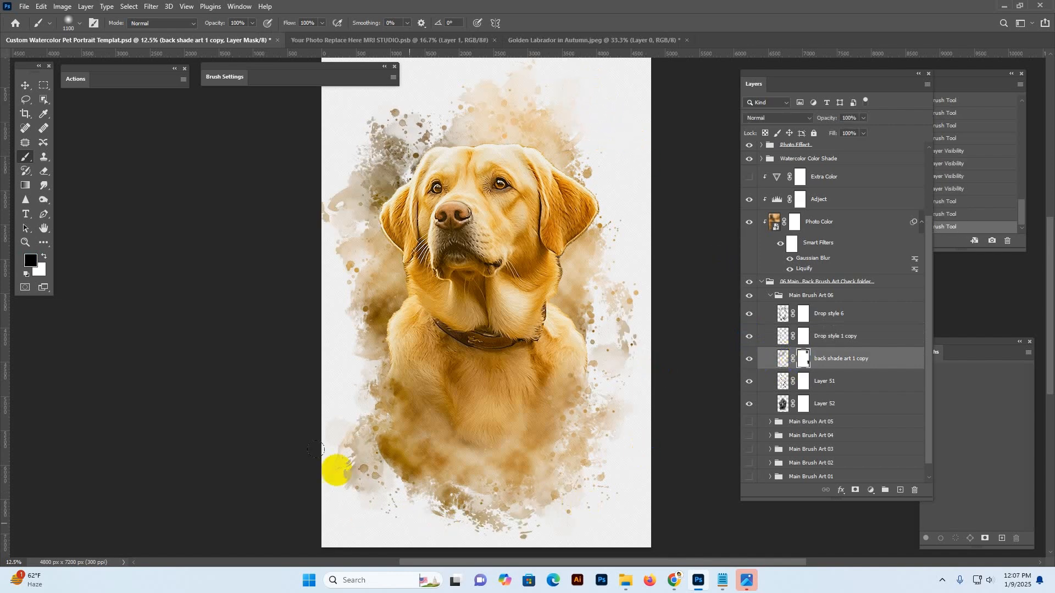
# Paint black on the back shade art 1 copy mask along the canvas's left, right and bottom edges to clear stray brush marks
pyautogui.click(322, 175)
pyautogui.click(332, 379)
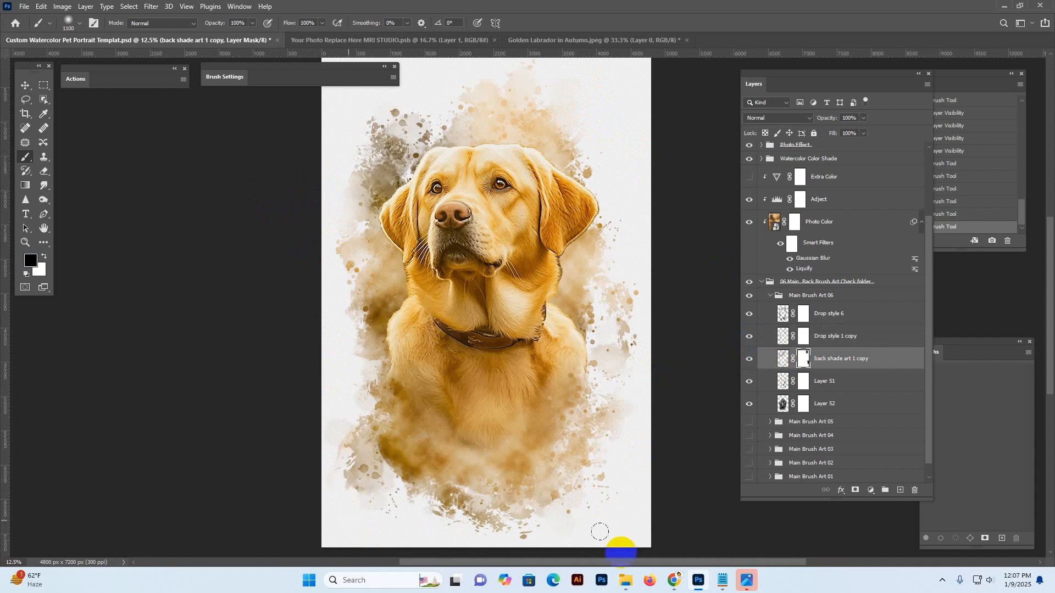
pyautogui.click(675, 357)
pyautogui.click(656, 297)
pyautogui.click(526, 539)
pyautogui.click(585, 549)
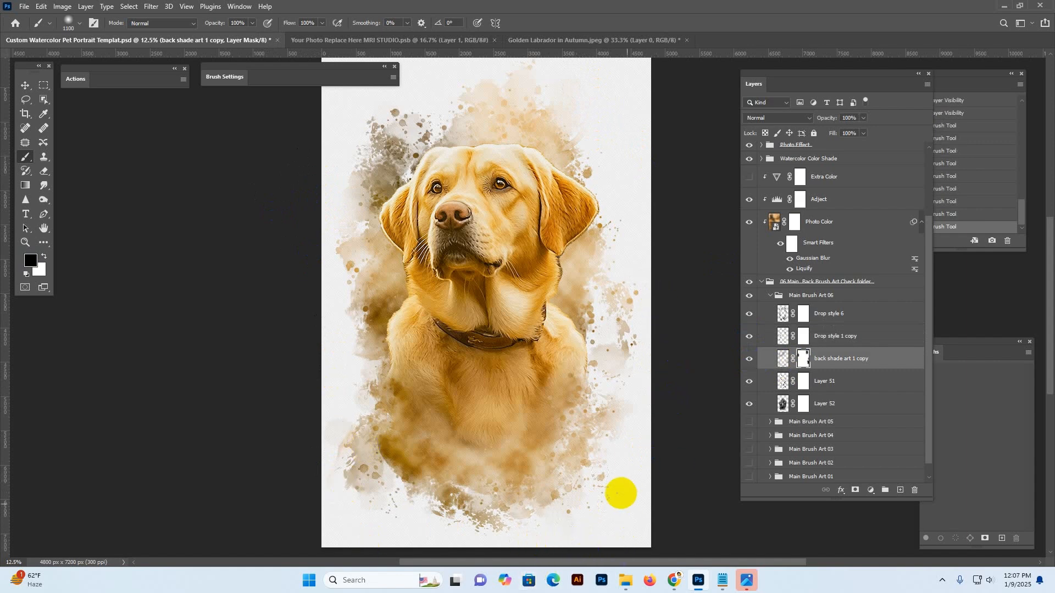
pyautogui.click(647, 512)
pyautogui.moveTo(617, 395); pyautogui.dragTo(613, 388)
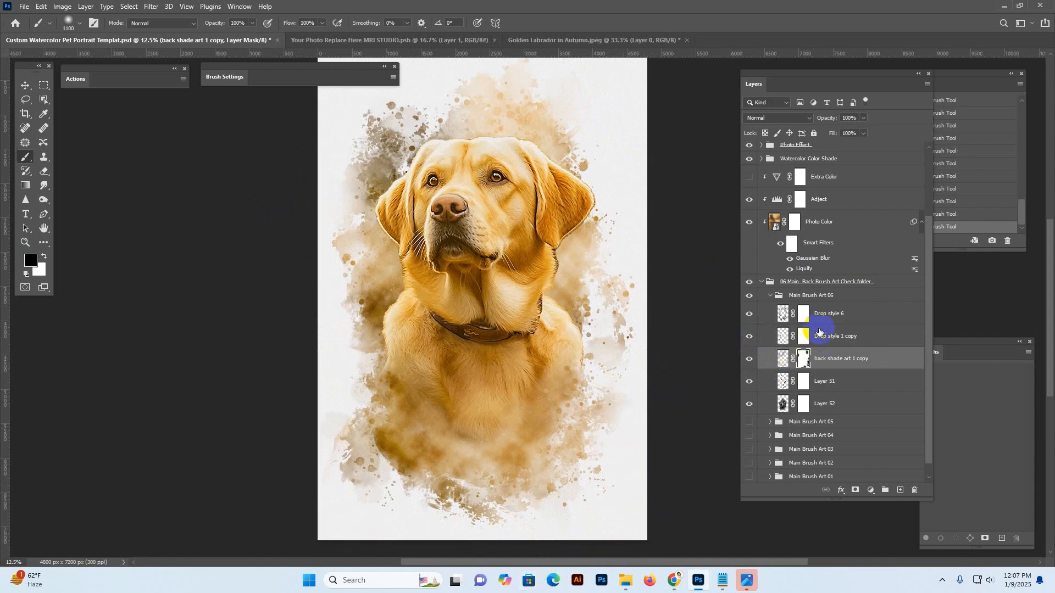
# Collapse and hide the Main Brush Art 06 group, then select and show Main Brush Art 02 as the background instead
pyautogui.click(771, 297)
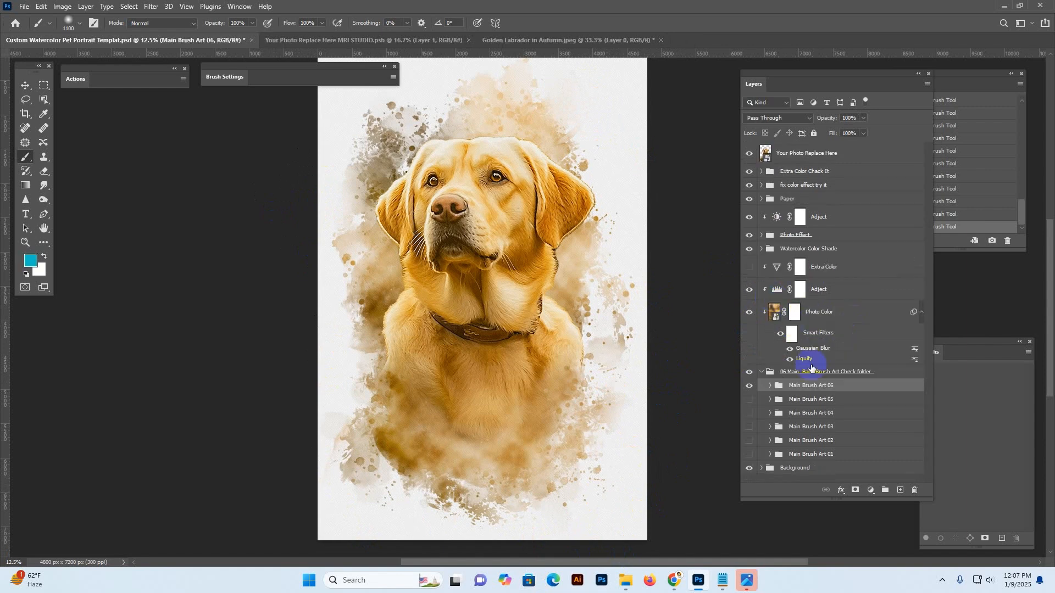
pyautogui.click(750, 386)
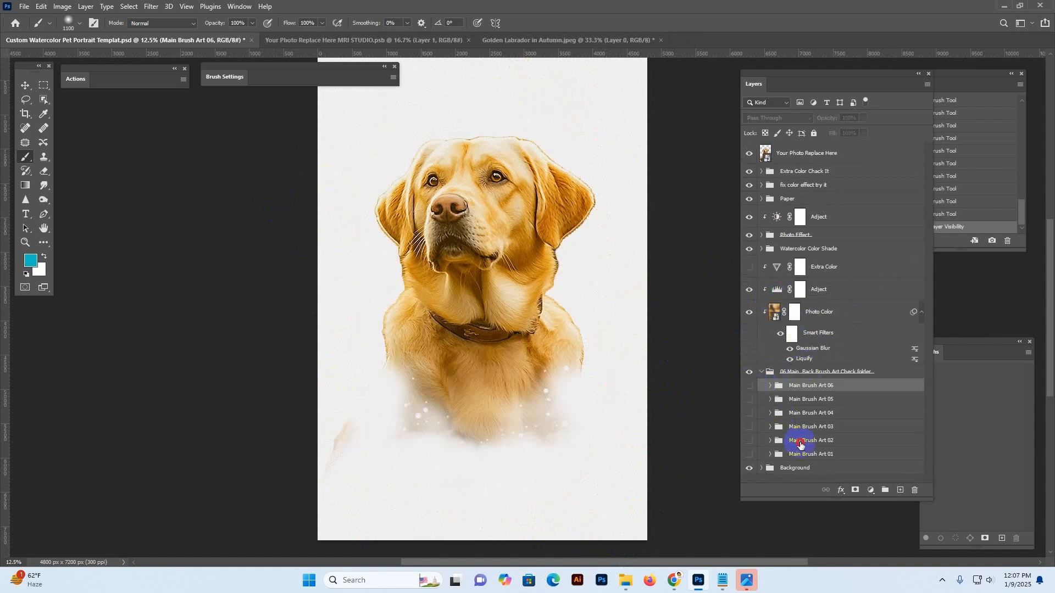
pyautogui.click(800, 443)
pyautogui.click(750, 442)
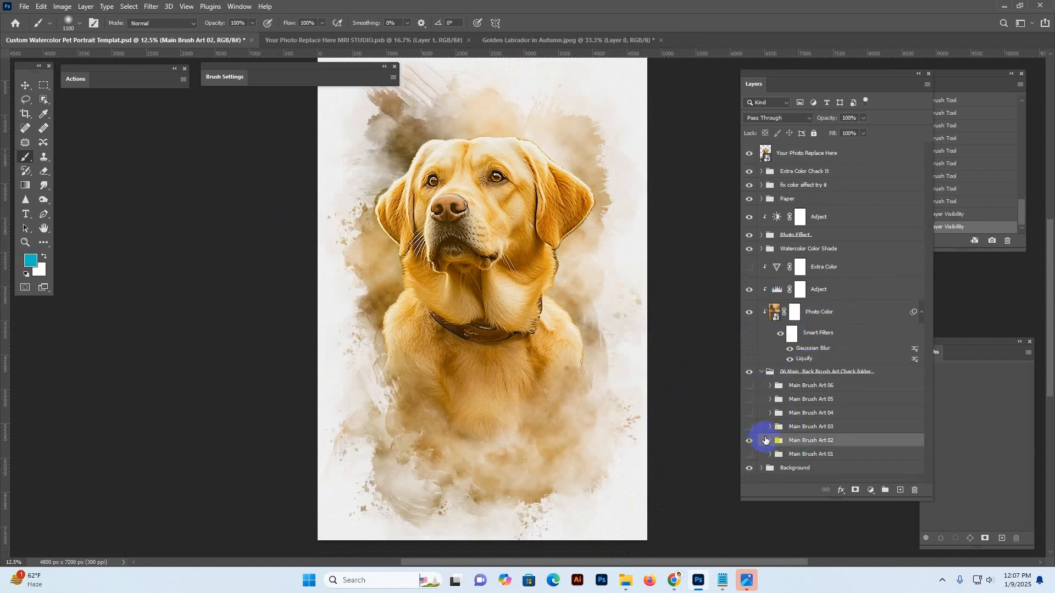
# Add a layer mask to the Main Brush Art 02 group, check the group's visibility and target its mask for painting
pyautogui.moveTo(535, 196); pyautogui.dragTo(534, 188)
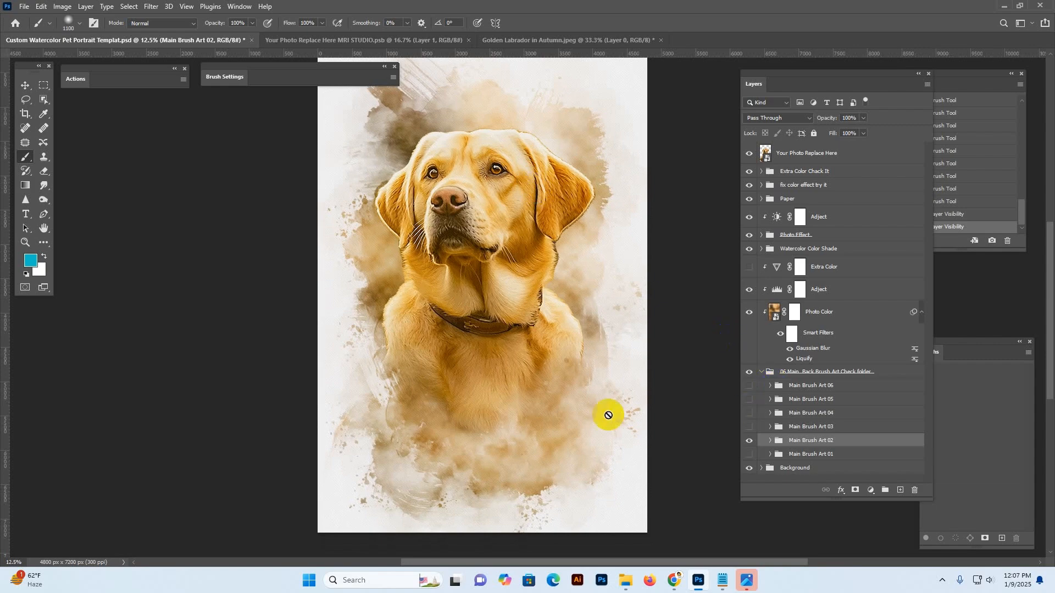
pyautogui.moveTo(504, 153); pyautogui.dragTo(530, 169)
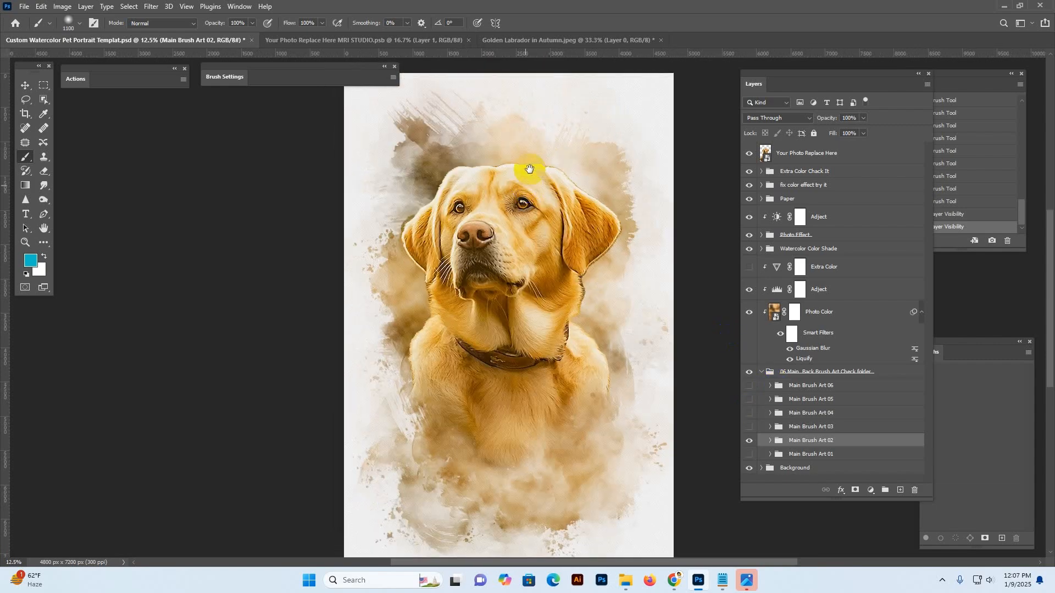
pyautogui.moveTo(666, 372); pyautogui.dragTo(665, 306)
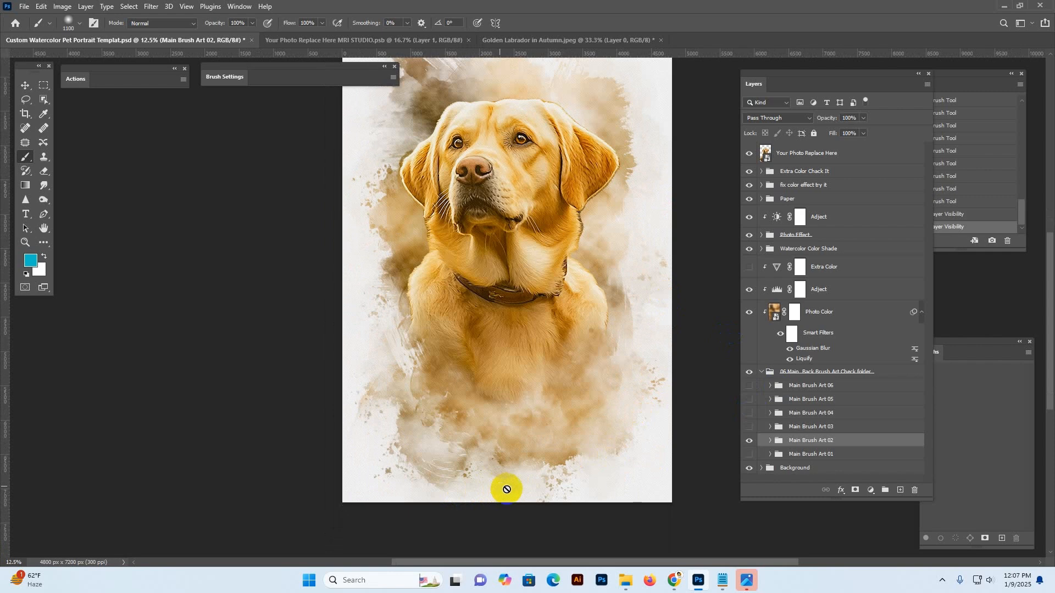
pyautogui.scroll(-2, 697, 426)
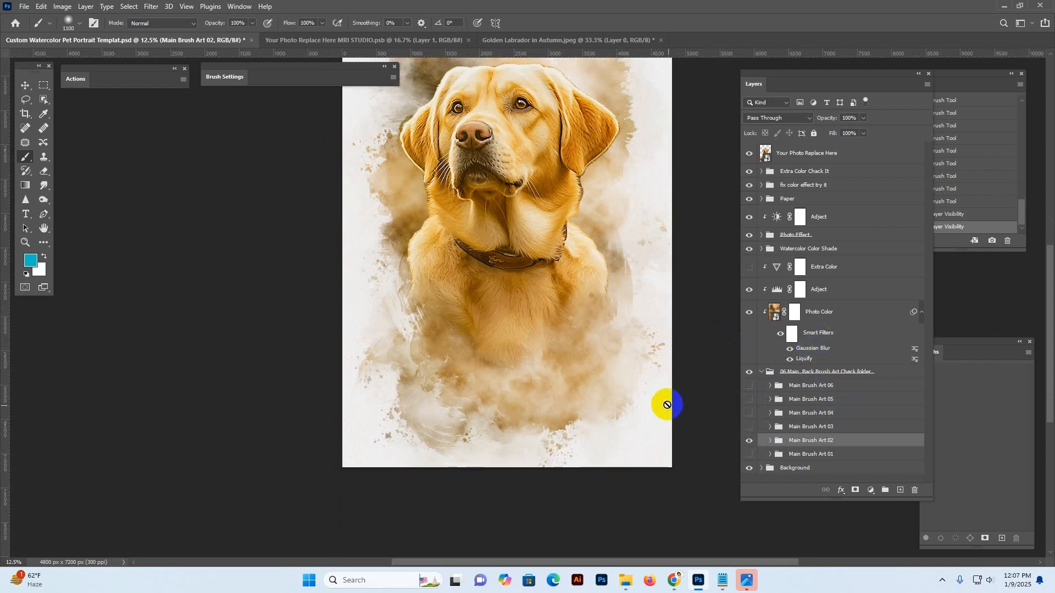
pyautogui.scroll(1, 667, 405)
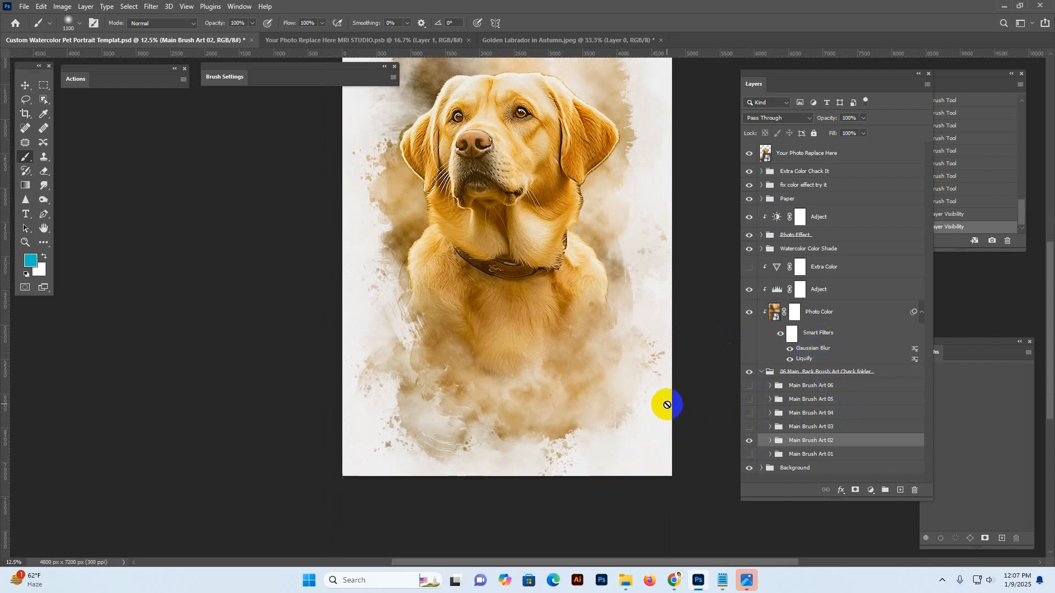
pyautogui.click(855, 491)
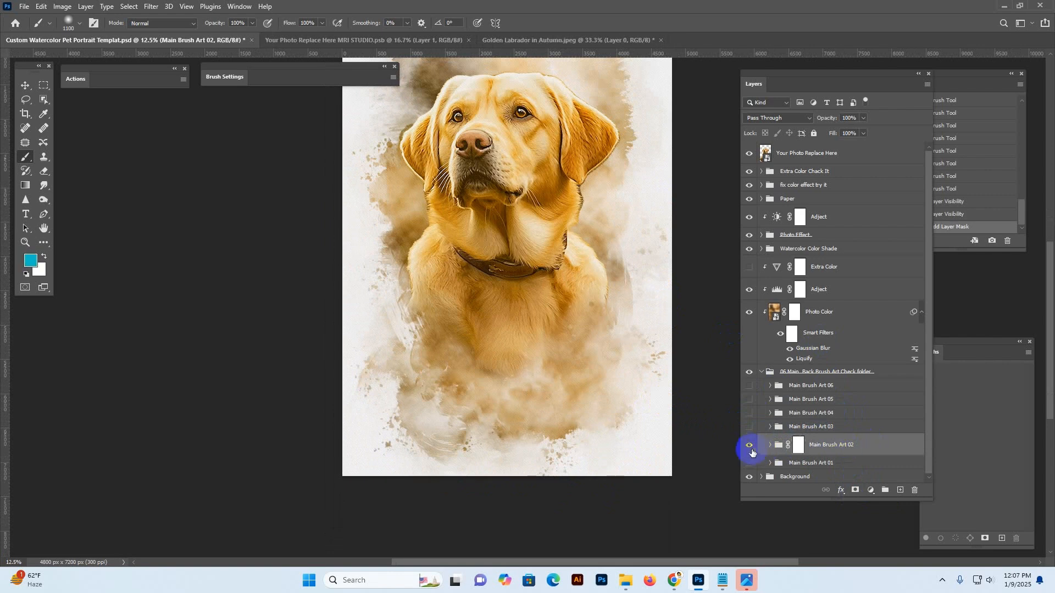
pyautogui.click(749, 445)
pyautogui.click(748, 446)
pyautogui.click(798, 446)
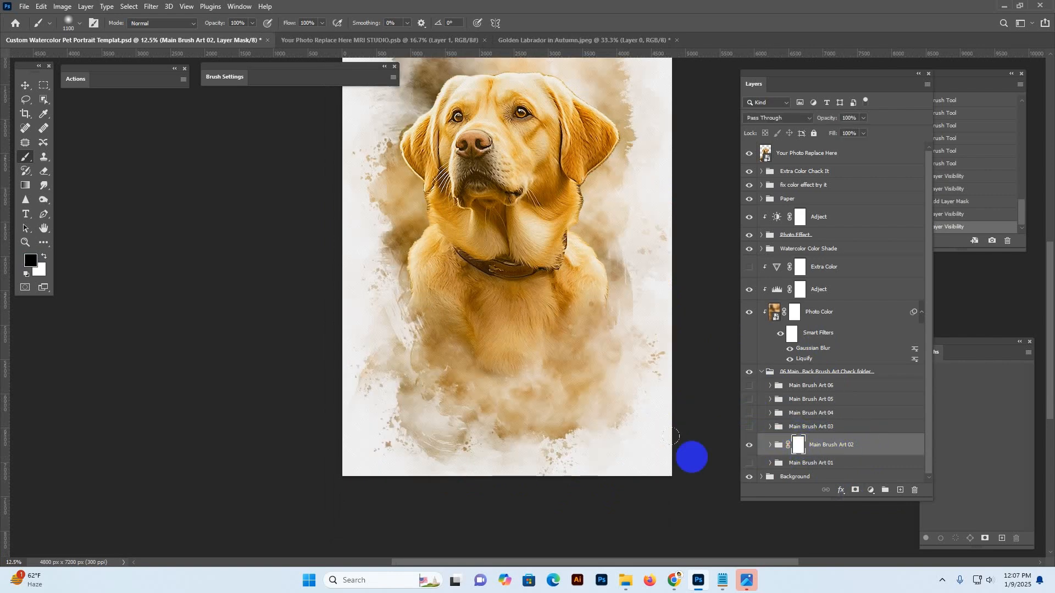
# Paint black on the Main Brush Art 02 group mask along the canvas's bottom edge and lower left corner to fade the brush marks
pyautogui.click(565, 464)
pyautogui.moveTo(520, 498)
pyautogui.mouseDown()
pyautogui.moveTo(532, 490)
pyautogui.moveTo(408, 494)
pyautogui.moveTo(385, 469)
pyautogui.mouseUp()
pyautogui.click(371, 442)
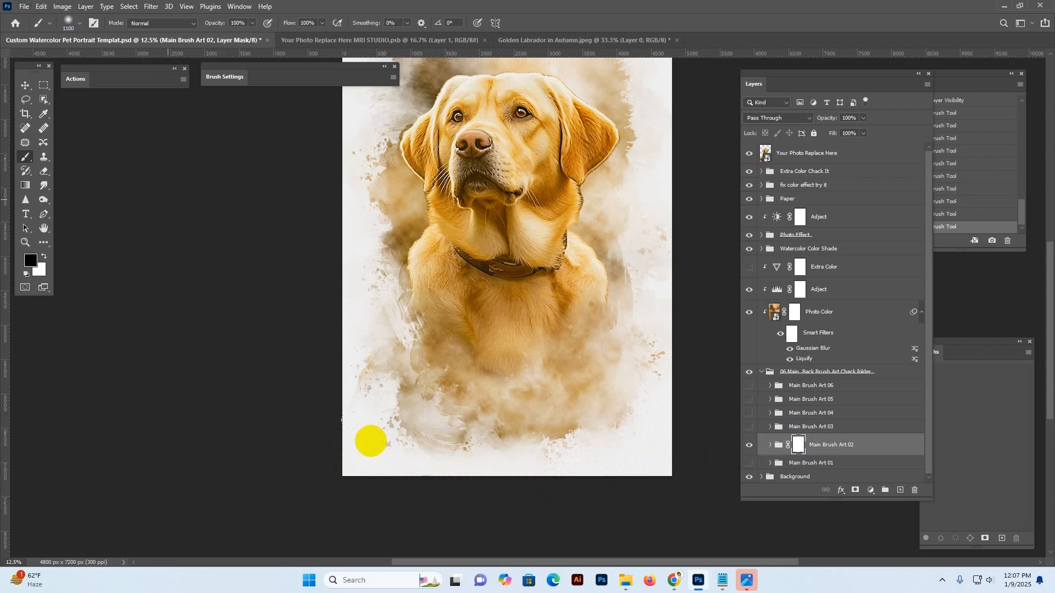
# Continue painting black on the Main Brush Art 02 group mask along the canvas's bottom, left and right edges to fade stray brush marks
pyautogui.click(407, 484)
pyautogui.click(362, 457)
pyautogui.click(344, 382)
pyautogui.click(335, 310)
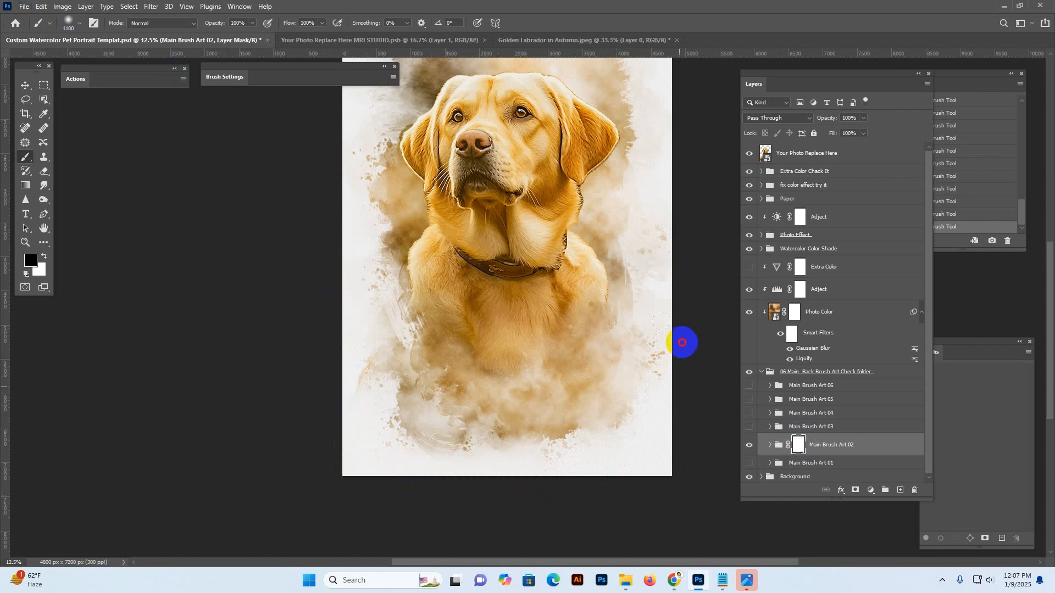
pyautogui.scroll(3, 671, 218)
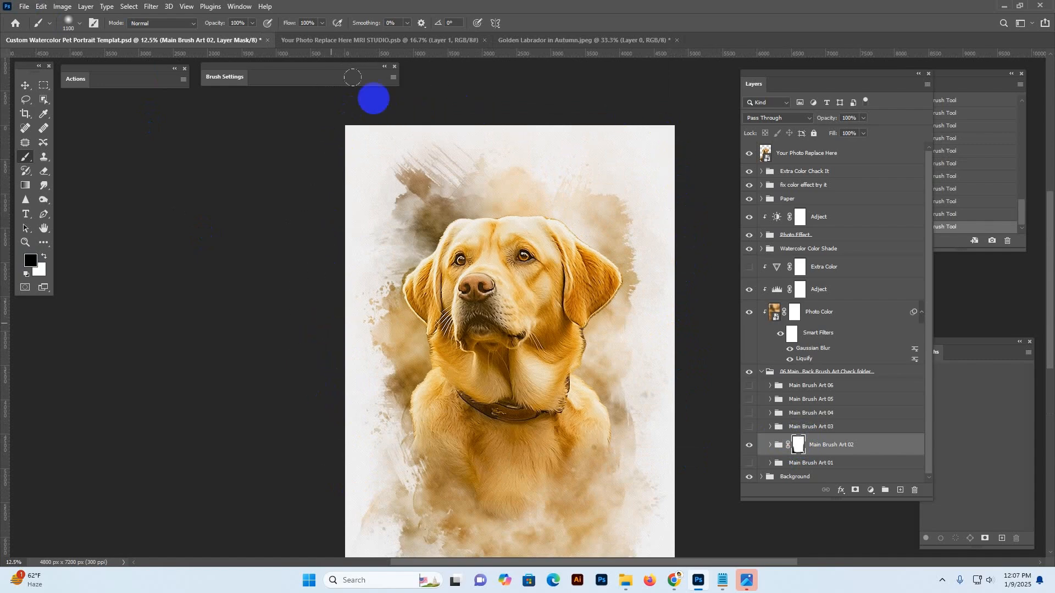
pyautogui.scroll(-3, 511, 228)
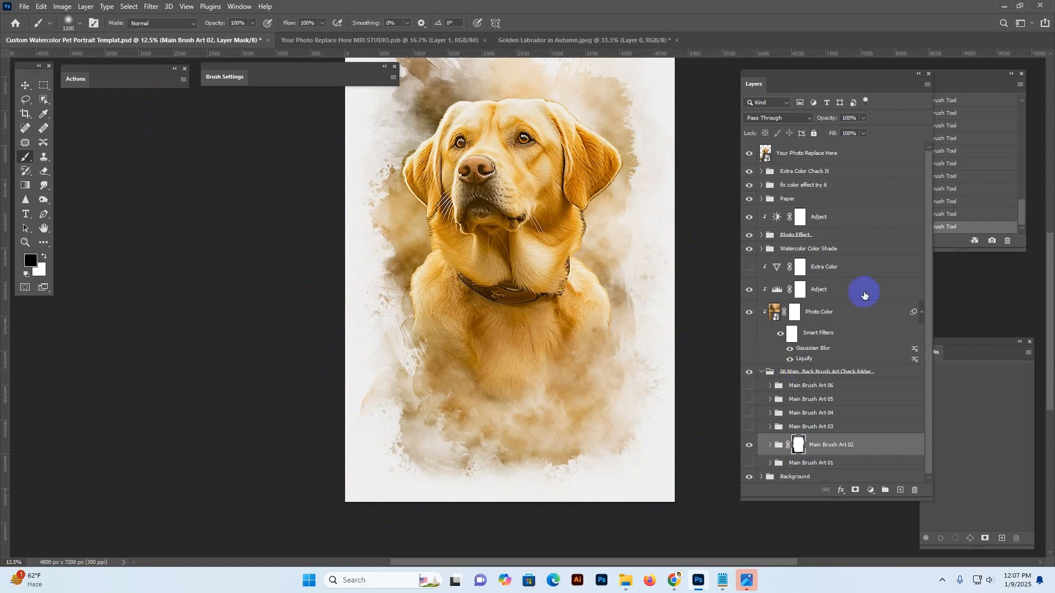
# Compare the artwork with and without the Paper group, inspect the paper layer inside it, and leave the collapsed group hidden
pyautogui.click(788, 200)
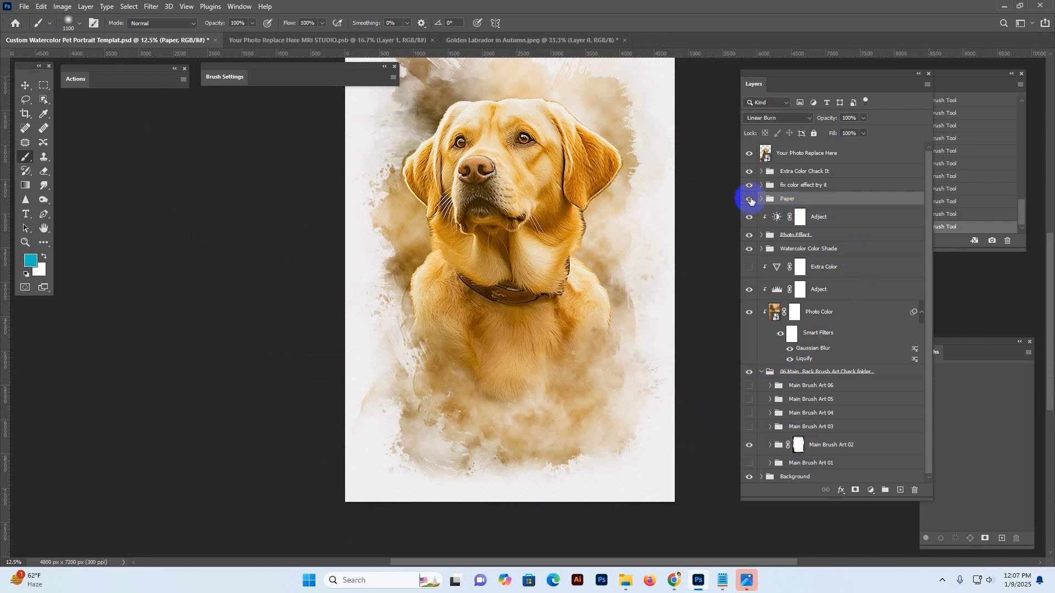
pyautogui.click(749, 200)
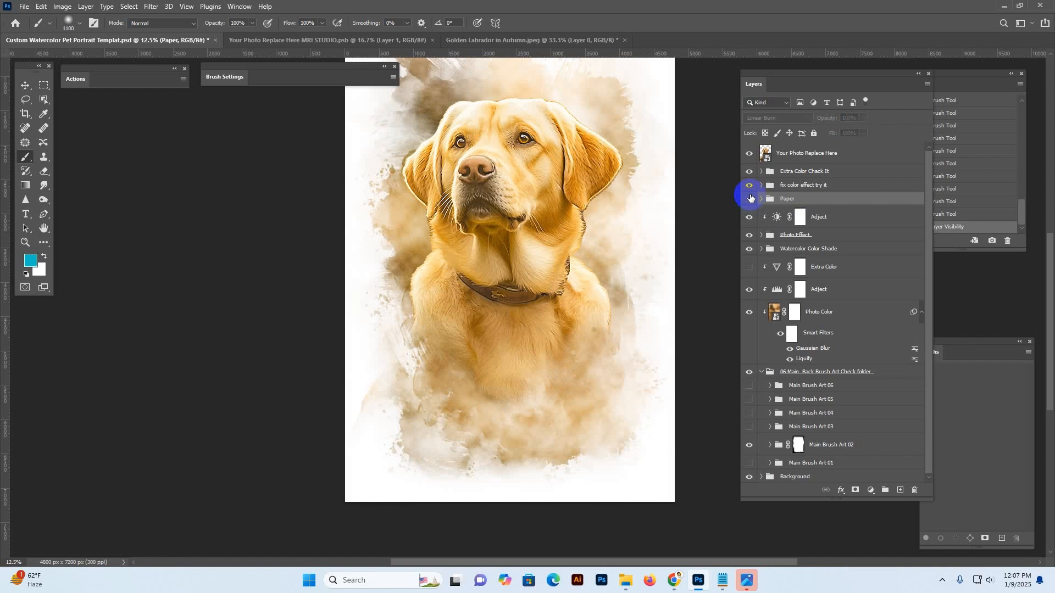
pyautogui.click(749, 201)
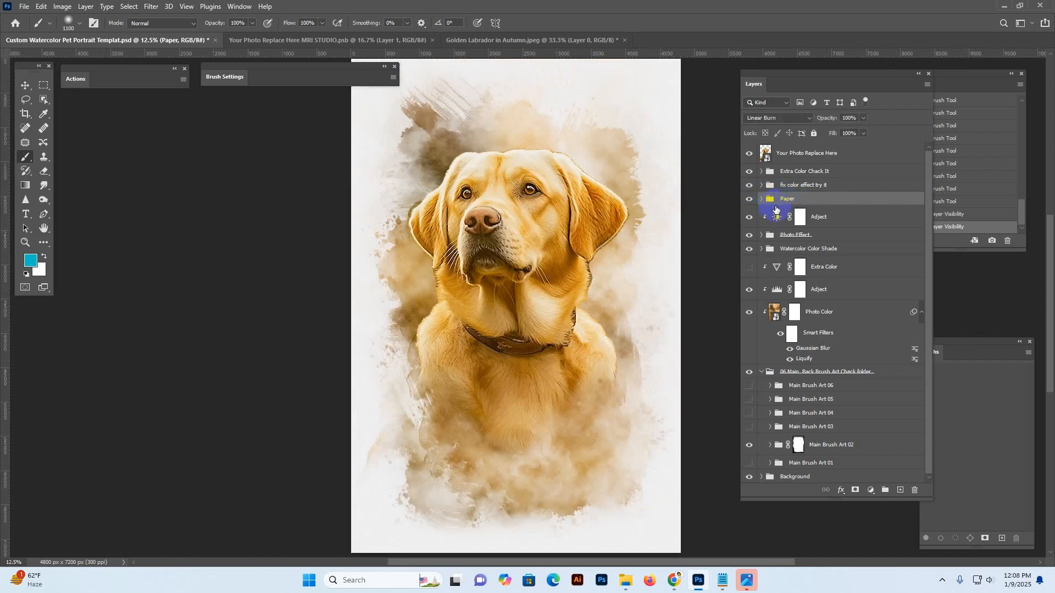
pyautogui.click(761, 200)
pyautogui.click(806, 219)
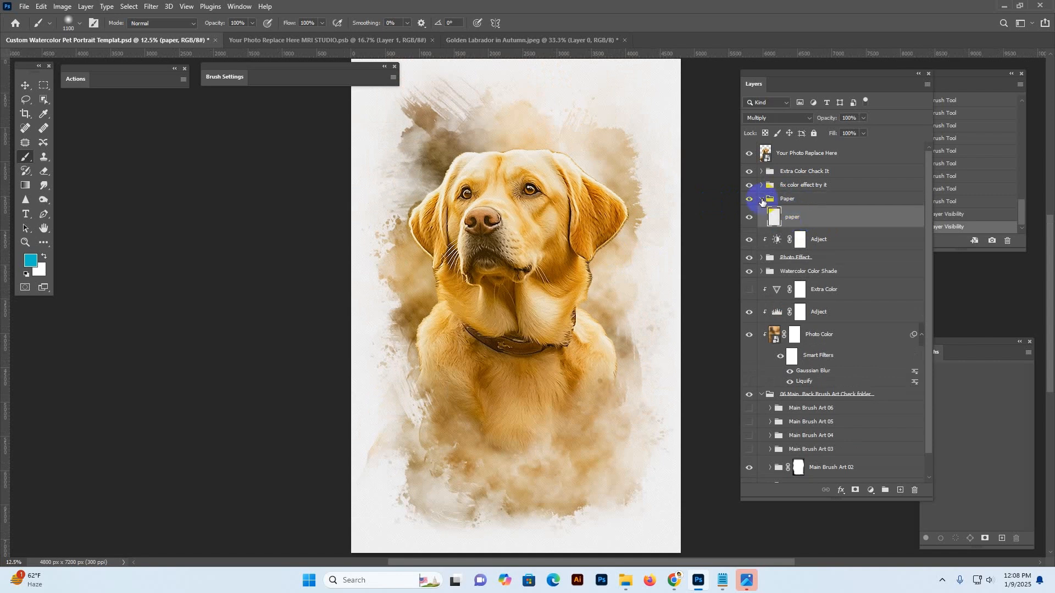
pyautogui.click(761, 199)
pyautogui.moveTo(659, 214); pyautogui.dragTo(643, 230)
pyautogui.click(750, 202)
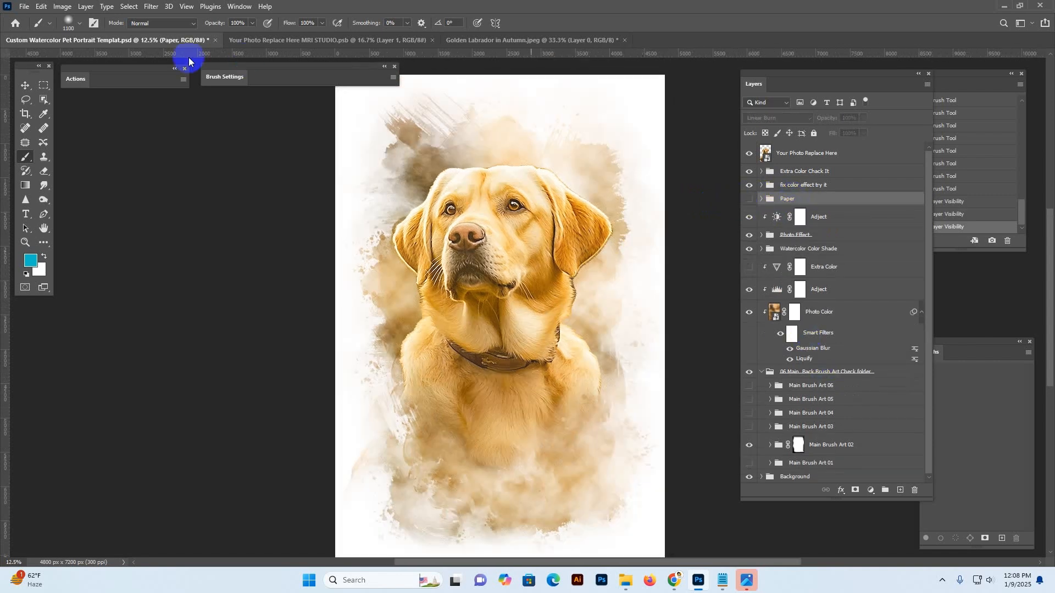
# Hide the Background group so the portrait and brush art sit on a transparent canvas
pyautogui.click(24, 8)
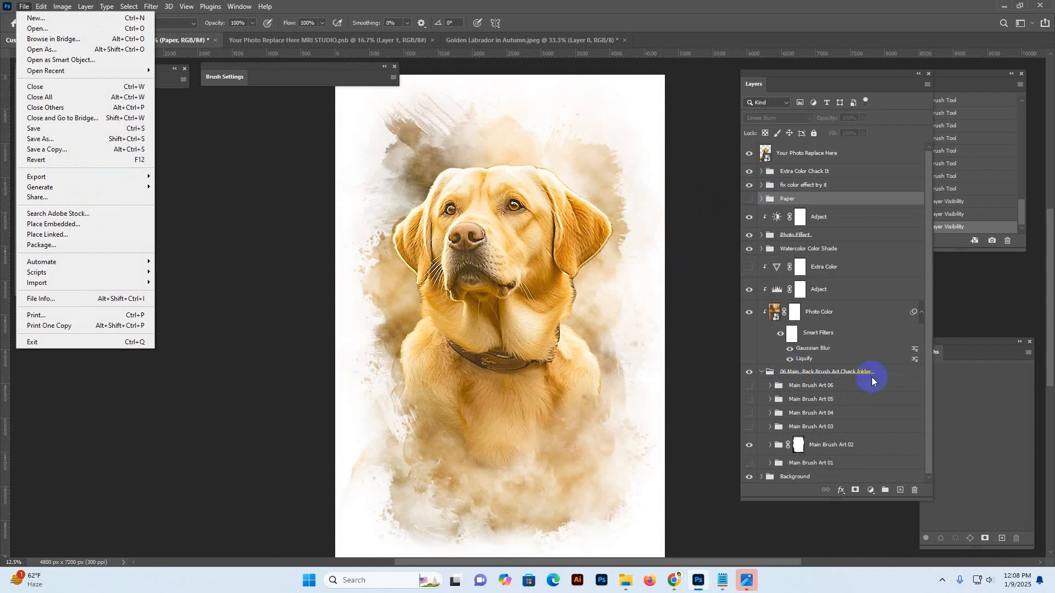
pyautogui.click(845, 395)
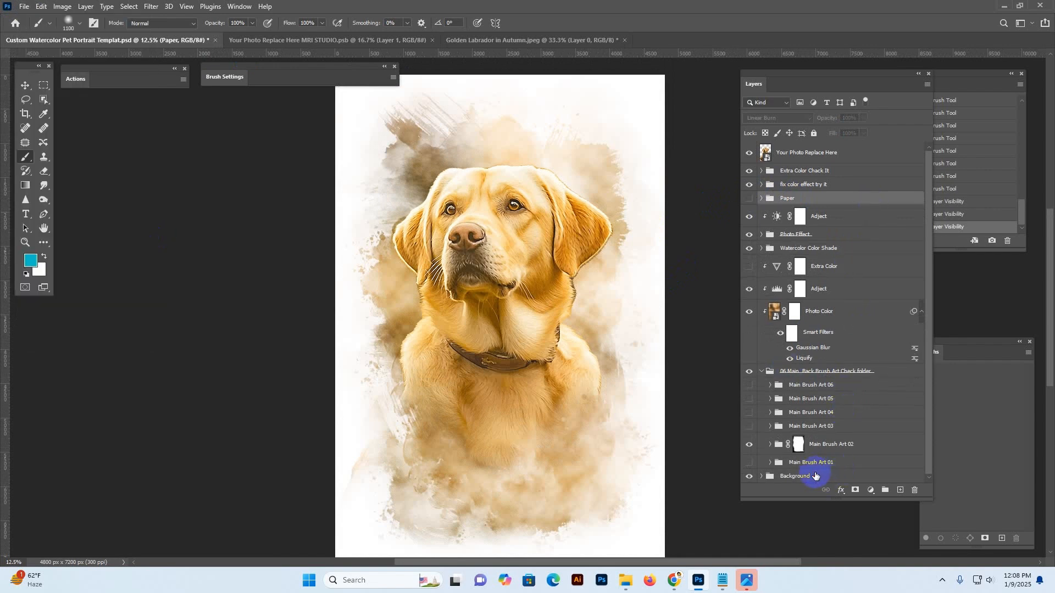
pyautogui.click(762, 479)
pyautogui.click(754, 477)
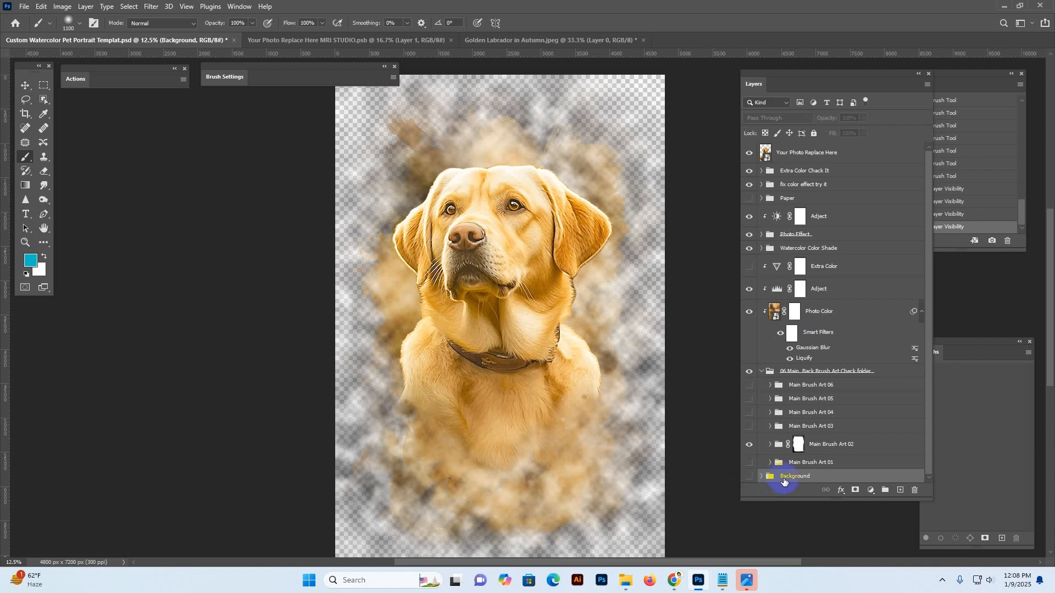
pyautogui.click(750, 478)
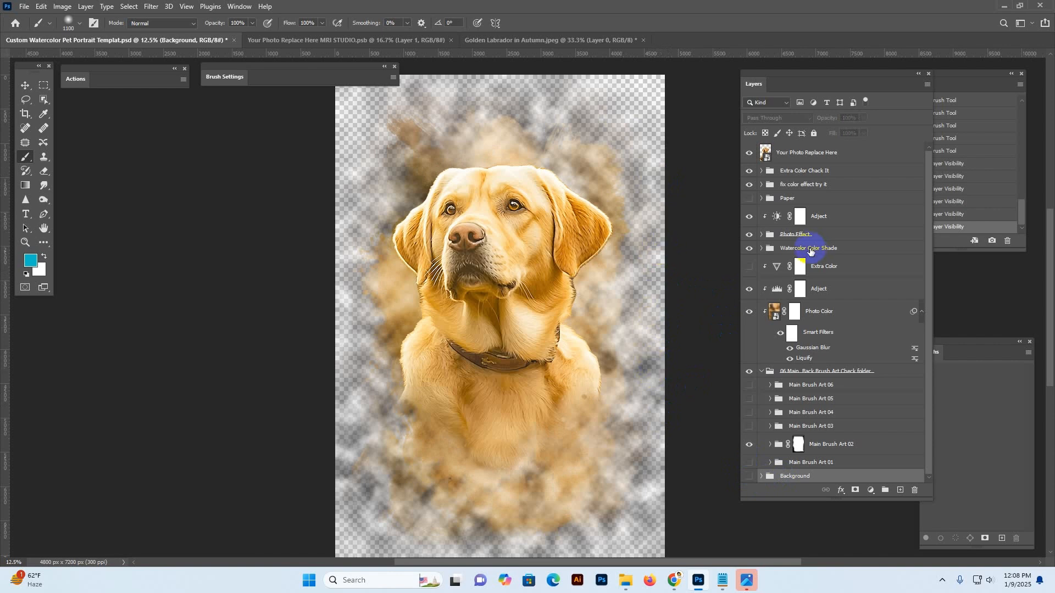
# Toggle the Watercolor Color Shade group's visibility to check its effect, then add a layer mask to the group
pyautogui.click(809, 249)
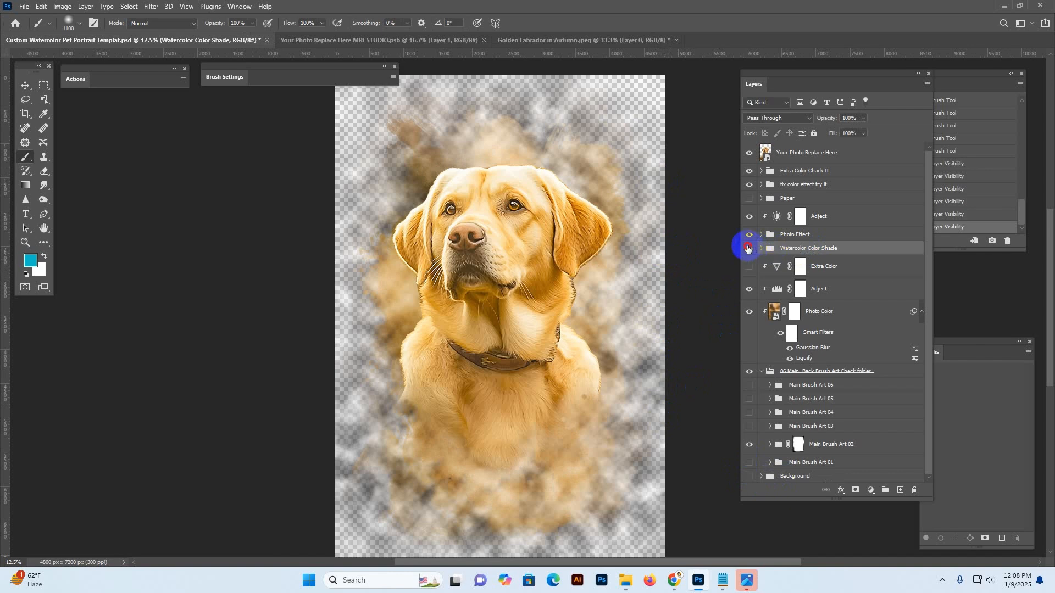
pyautogui.click(748, 248)
pyautogui.click(748, 249)
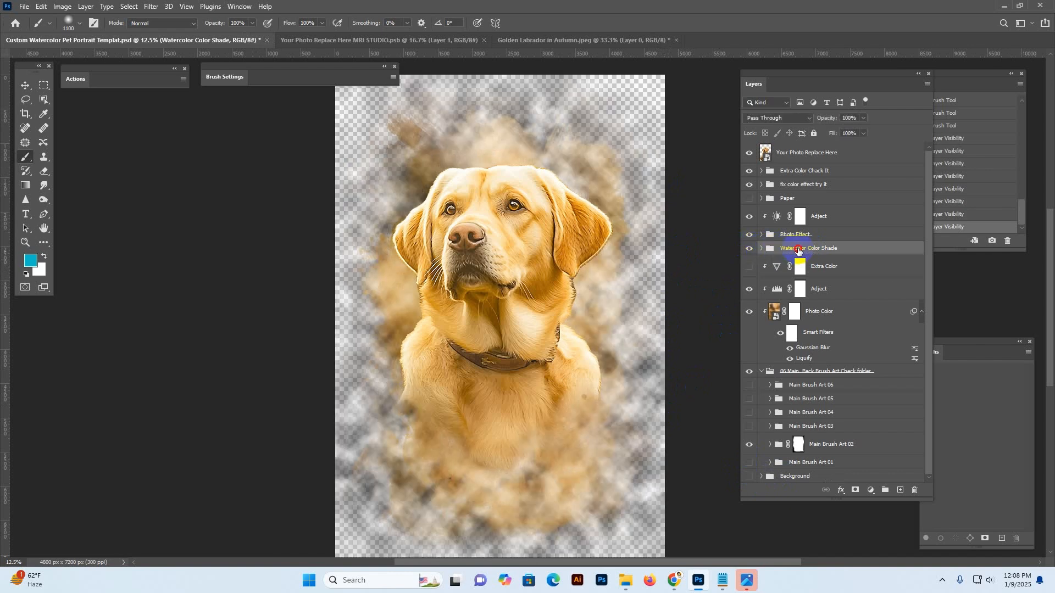
pyautogui.click(855, 490)
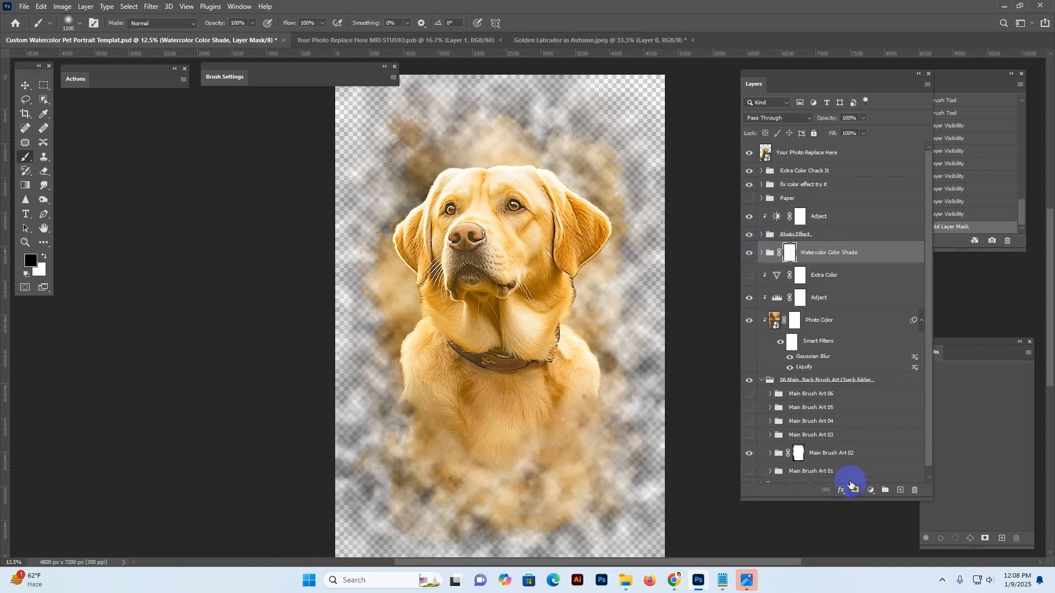
# Paint black on the Watercolor Color Shade mask around all canvas edges to remove the cloudy shading, then compare the group hidden and shown
pyautogui.moveTo(678, 217); pyautogui.dragTo(688, 502)
pyautogui.moveTo(680, 385)
pyautogui.mouseDown()
pyautogui.moveTo(677, 277)
pyautogui.moveTo(646, 227)
pyautogui.moveTo(632, 431)
pyautogui.moveTo(340, 423)
pyautogui.moveTo(308, 401)
pyautogui.moveTo(301, 142)
pyautogui.moveTo(335, 337)
pyautogui.mouseUp()
pyautogui.moveTo(334, 342)
pyautogui.mouseDown()
pyautogui.moveTo(389, 121)
pyautogui.moveTo(346, 133)
pyautogui.mouseUp()
pyautogui.moveTo(344, 134)
pyautogui.mouseDown()
pyautogui.moveTo(467, 111)
pyautogui.moveTo(560, 113)
pyautogui.moveTo(425, 114)
pyautogui.moveTo(674, 227)
pyautogui.moveTo(679, 305)
pyautogui.moveTo(670, 192)
pyautogui.mouseUp()
pyautogui.moveTo(673, 153)
pyautogui.mouseDown()
pyautogui.moveTo(689, 365)
pyautogui.moveTo(670, 306)
pyautogui.moveTo(638, 469)
pyautogui.moveTo(616, 488)
pyautogui.moveTo(517, 497)
pyautogui.moveTo(666, 495)
pyautogui.moveTo(394, 467)
pyautogui.moveTo(349, 374)
pyautogui.moveTo(348, 162)
pyautogui.mouseUp()
pyautogui.moveTo(349, 164)
pyautogui.mouseDown()
pyautogui.moveTo(344, 337)
pyautogui.moveTo(386, 207)
pyautogui.moveTo(443, 173)
pyautogui.mouseUp()
pyautogui.moveTo(332, 258)
pyautogui.mouseDown()
pyautogui.moveTo(365, 208)
pyautogui.moveTo(522, 191)
pyautogui.moveTo(595, 233)
pyautogui.moveTo(630, 240)
pyautogui.moveTo(540, 221)
pyautogui.moveTo(538, 186)
pyautogui.moveTo(646, 245)
pyautogui.moveTo(647, 421)
pyautogui.mouseUp()
pyautogui.moveTo(658, 399); pyautogui.dragTo(667, 204)
pyautogui.moveTo(657, 162)
pyautogui.mouseDown()
pyautogui.moveTo(676, 344)
pyautogui.moveTo(653, 311)
pyautogui.moveTo(666, 471)
pyautogui.mouseUp()
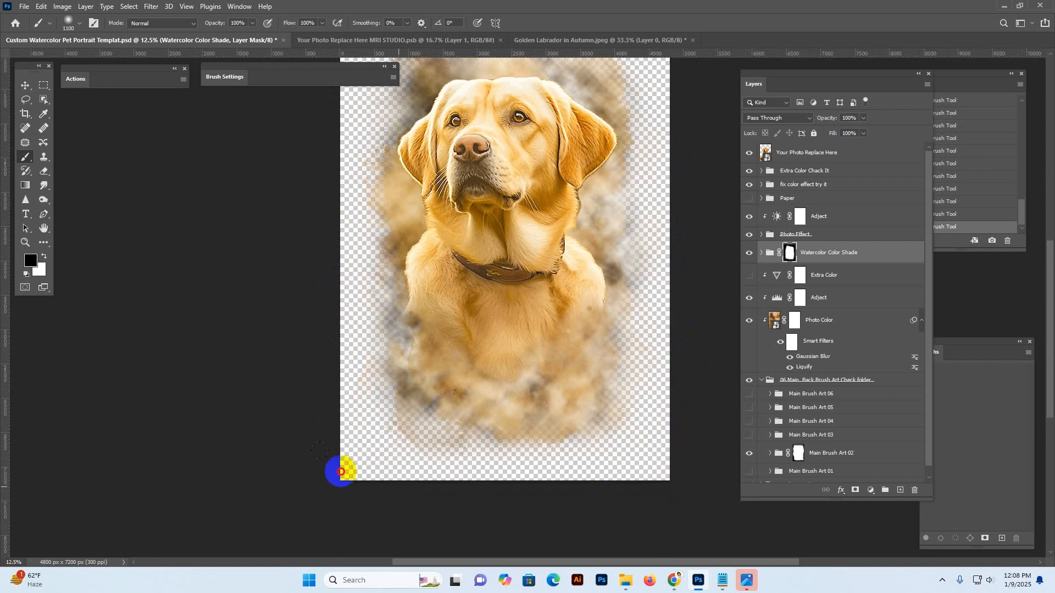
pyautogui.click(748, 259)
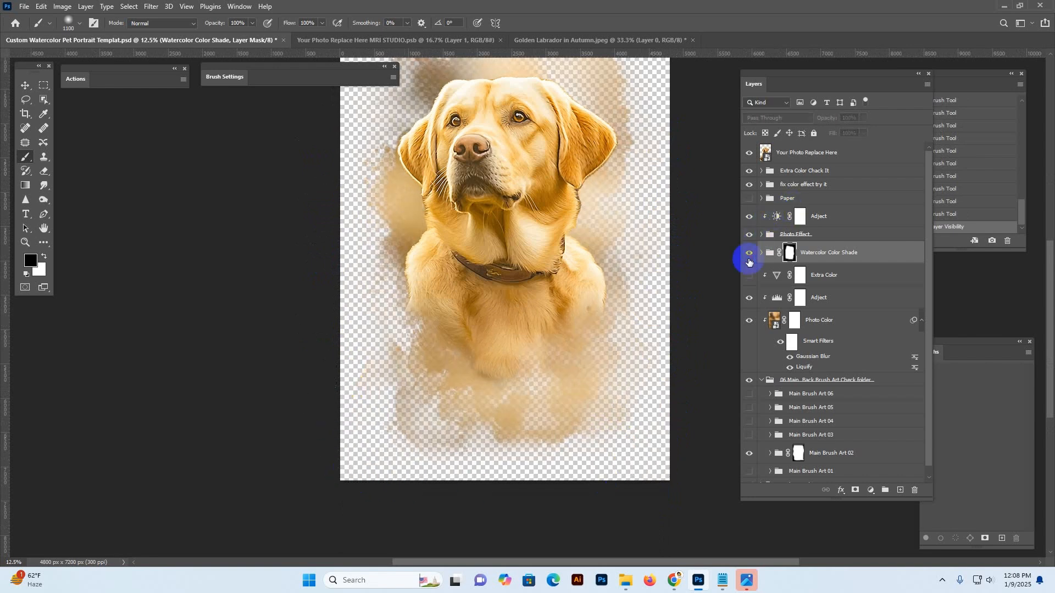
pyautogui.moveTo(640, 182); pyautogui.dragTo(638, 271)
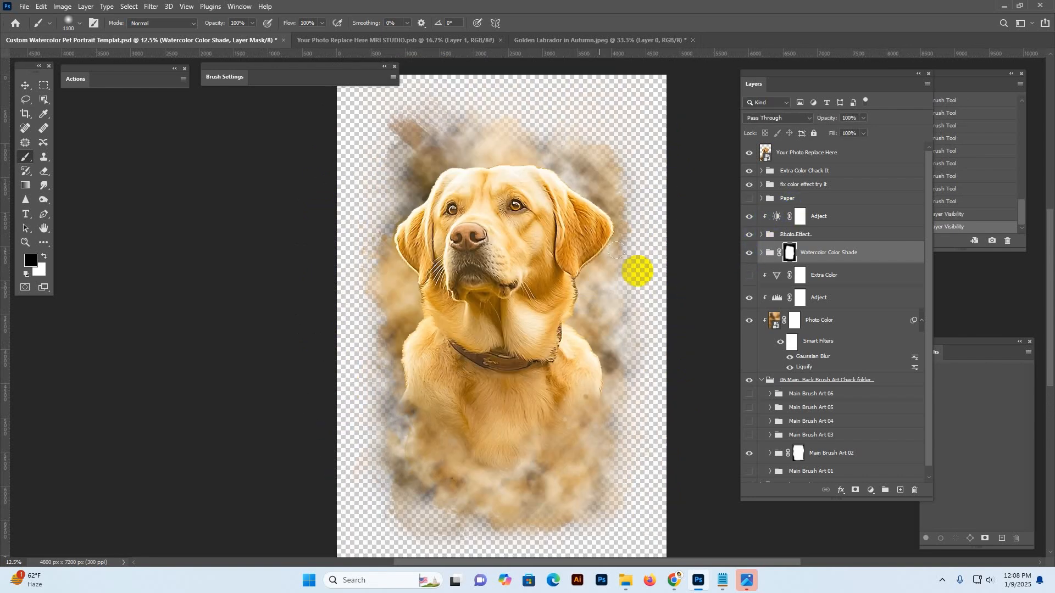
# Review the export options without exporting, then show the Background group again
pyautogui.click(26, 10)
pyautogui.moveTo(61, 176)
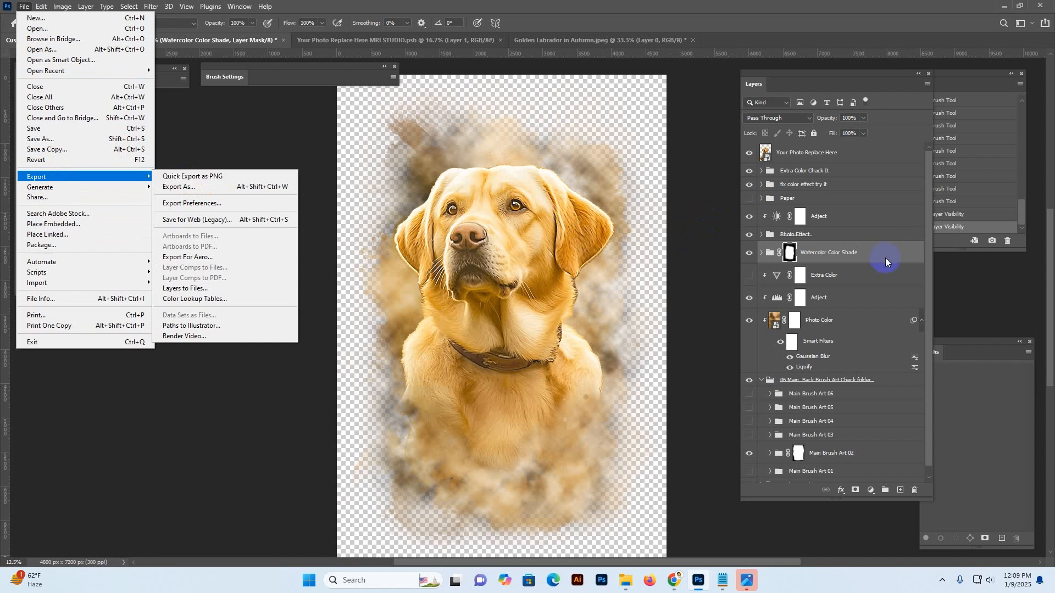
pyautogui.click(864, 259)
pyautogui.scroll(-1, 767, 471)
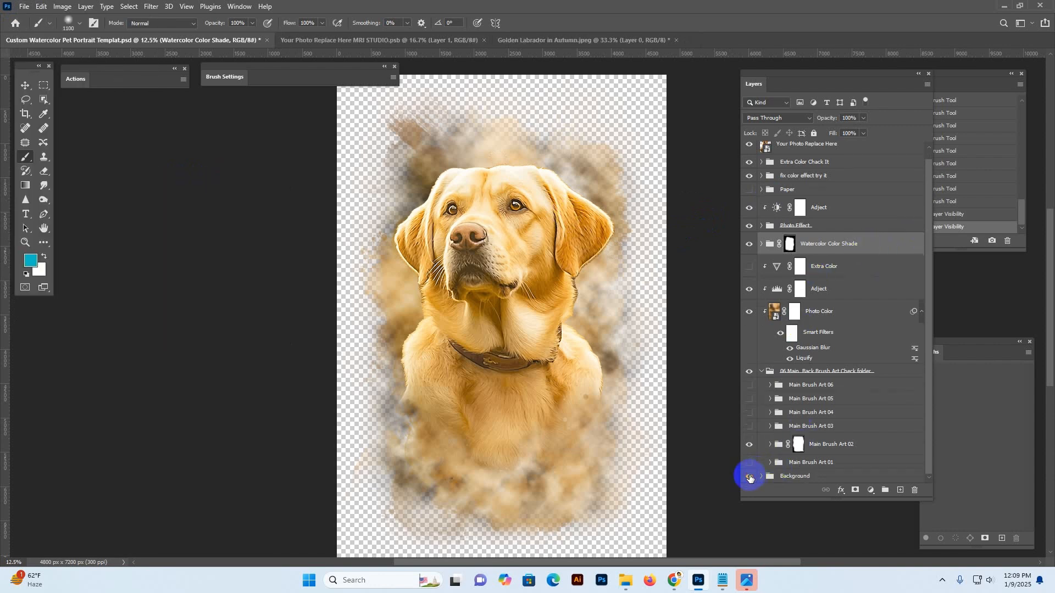
pyautogui.click(749, 477)
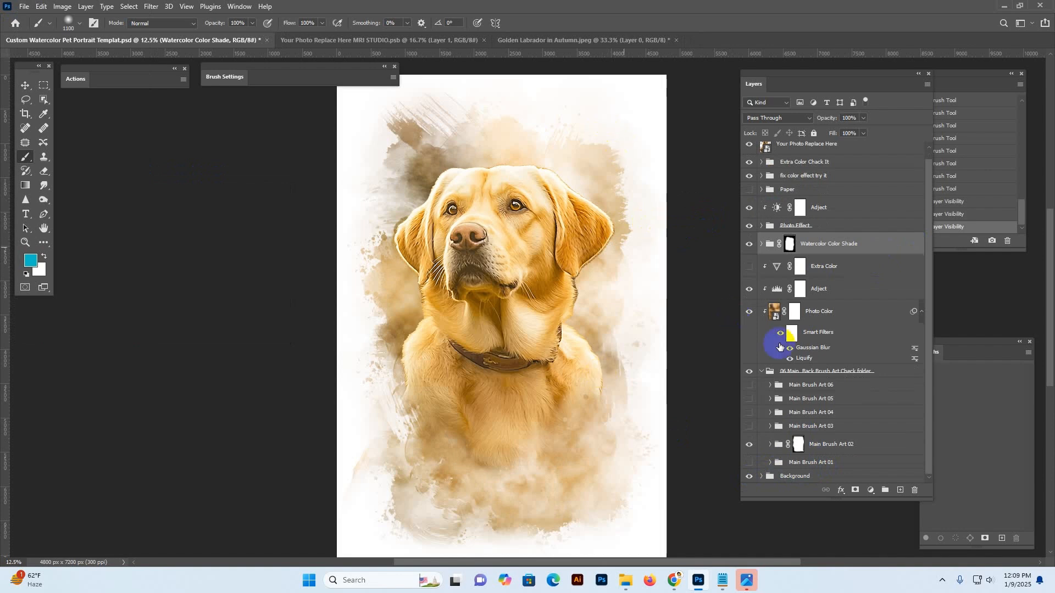
# Toggle the masked Watercolor Color Shade group off and on to compare its effect over the white background
pyautogui.click(853, 238)
pyautogui.click(749, 245)
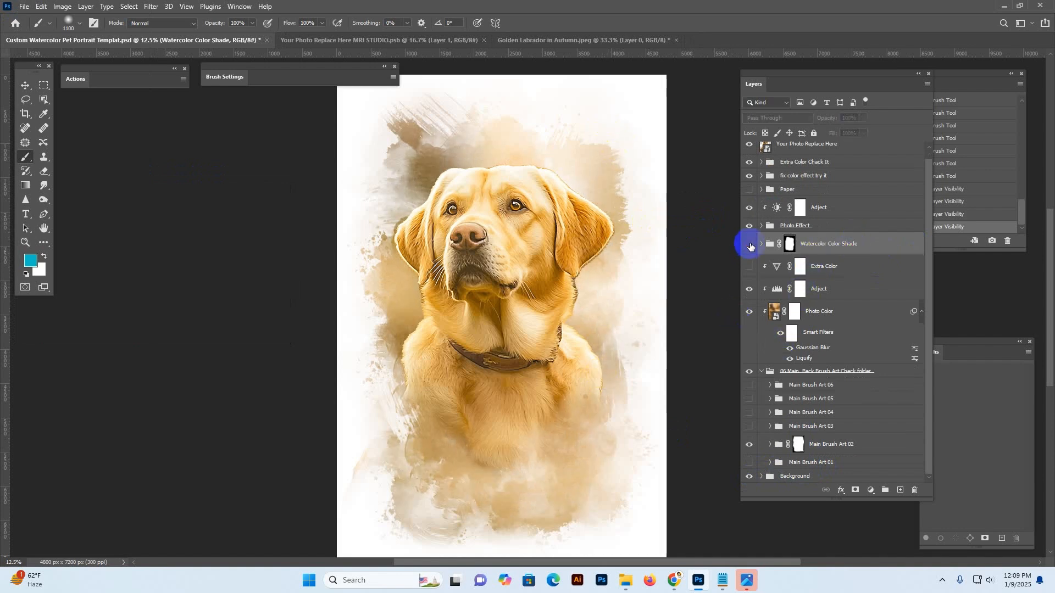
pyautogui.click(750, 245)
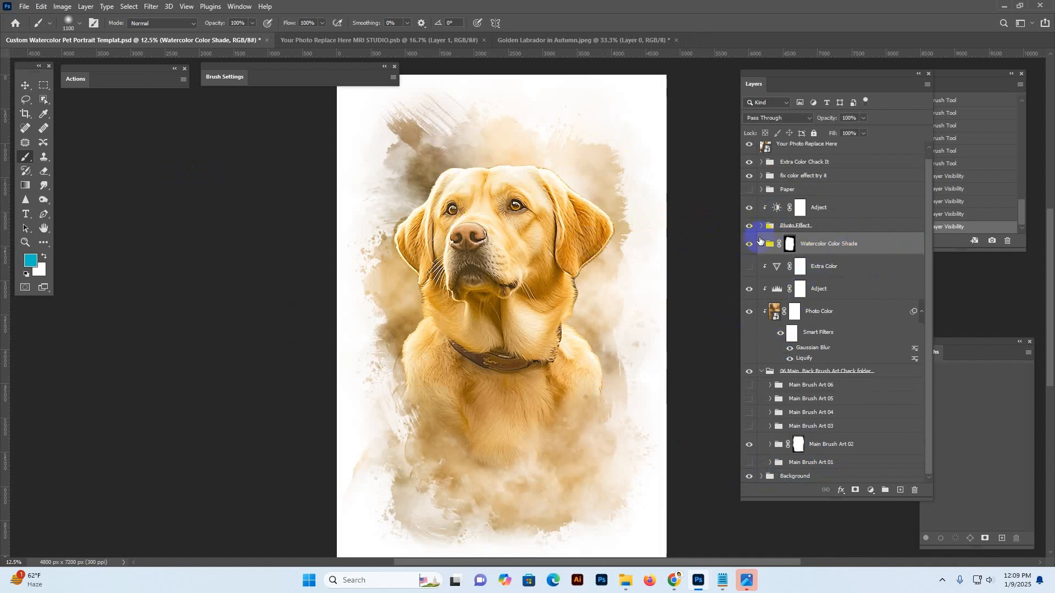
pyautogui.click(746, 245)
pyautogui.click(747, 245)
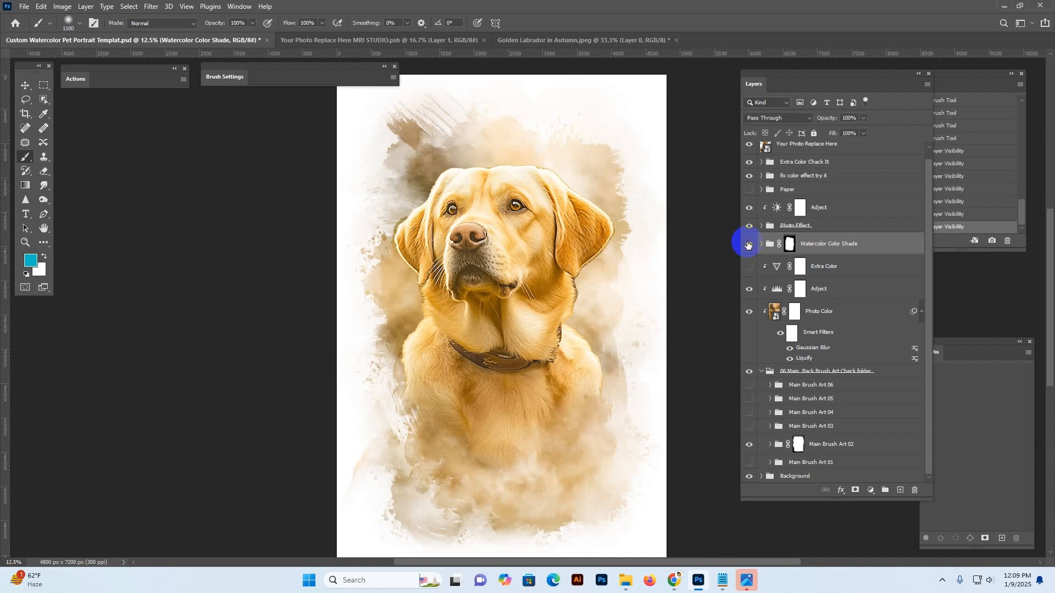
# Toggle the Photo Effect group off and on, then expand it to examine the Photo Effect layer's smart filters
pyautogui.click(808, 228)
pyautogui.click(748, 229)
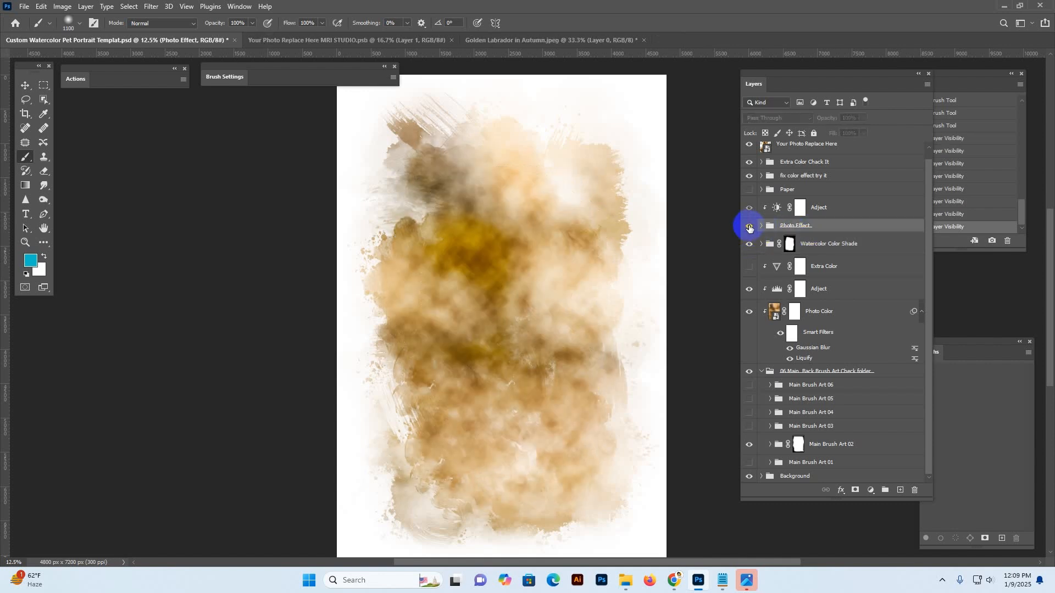
pyautogui.click(750, 227)
pyautogui.click(761, 226)
pyautogui.click(838, 252)
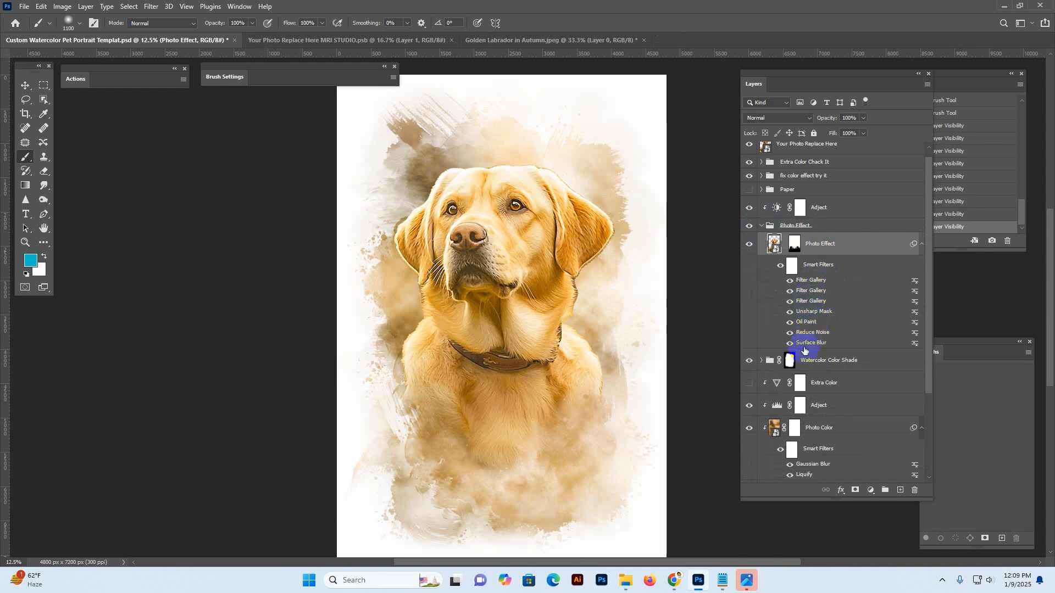
# Select the Photo Color layer and check its effect by switching its visibility
pyautogui.scroll(-5, 822, 368)
pyautogui.click(831, 315)
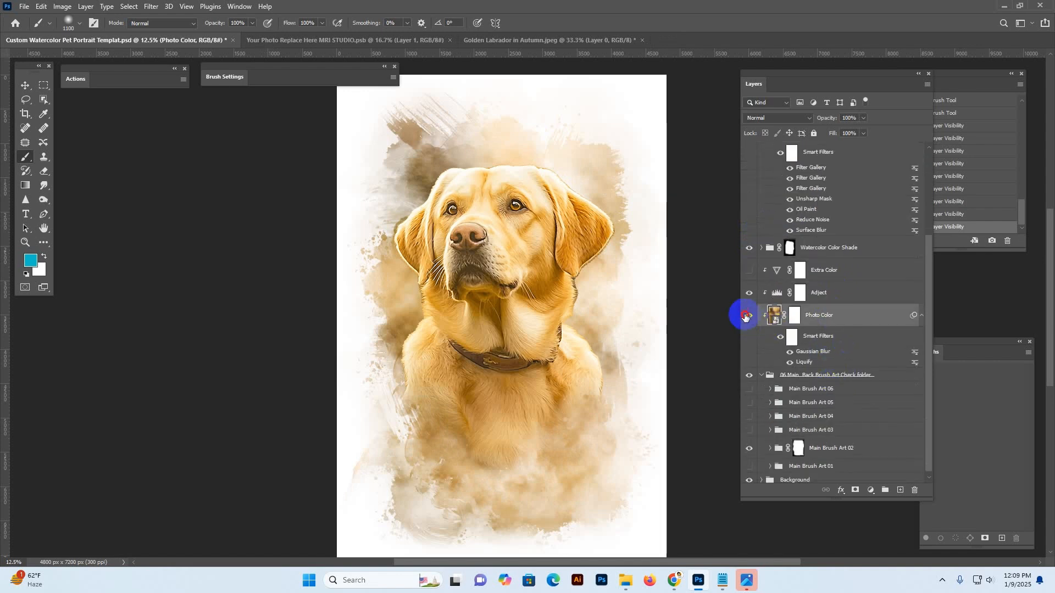
pyautogui.click(746, 318)
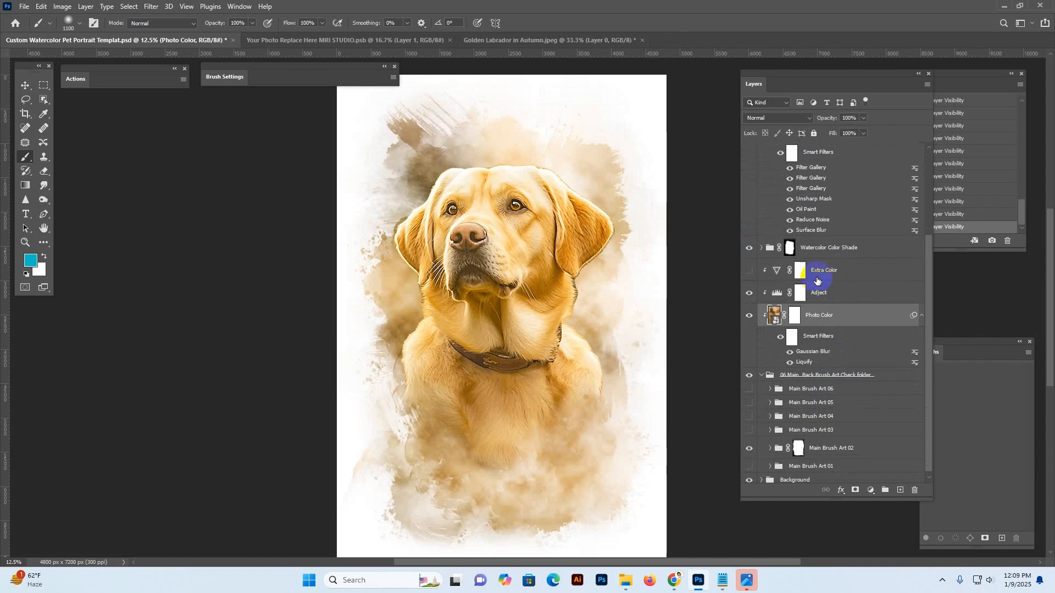
# Show the Extra Color vibrance adjustment, set its saturation to +11, and hide the adjustment layer again
pyautogui.click(801, 271)
pyautogui.click(750, 273)
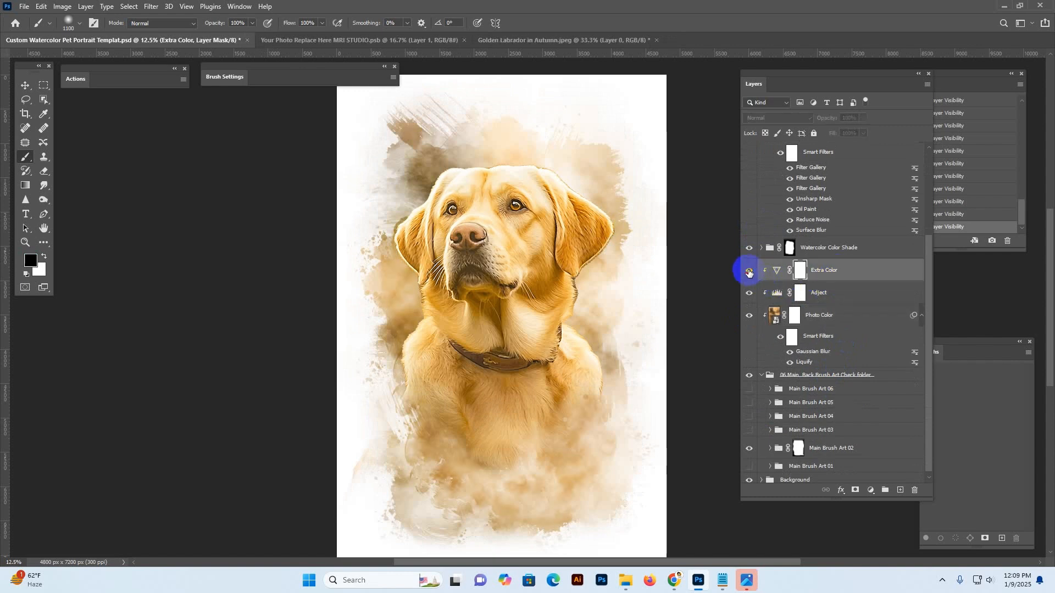
pyautogui.doubleClick(776, 270)
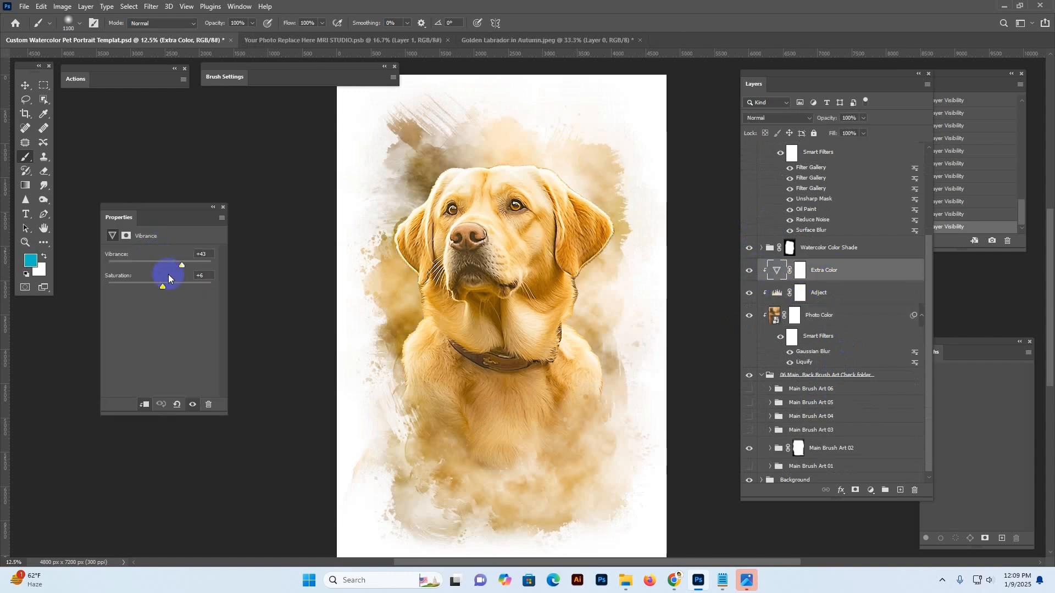
pyautogui.moveTo(169, 291)
pyautogui.mouseDown()
pyautogui.moveTo(197, 286)
pyautogui.moveTo(157, 290)
pyautogui.moveTo(182, 289)
pyautogui.moveTo(165, 286)
pyautogui.mouseUp()
pyautogui.click(752, 271)
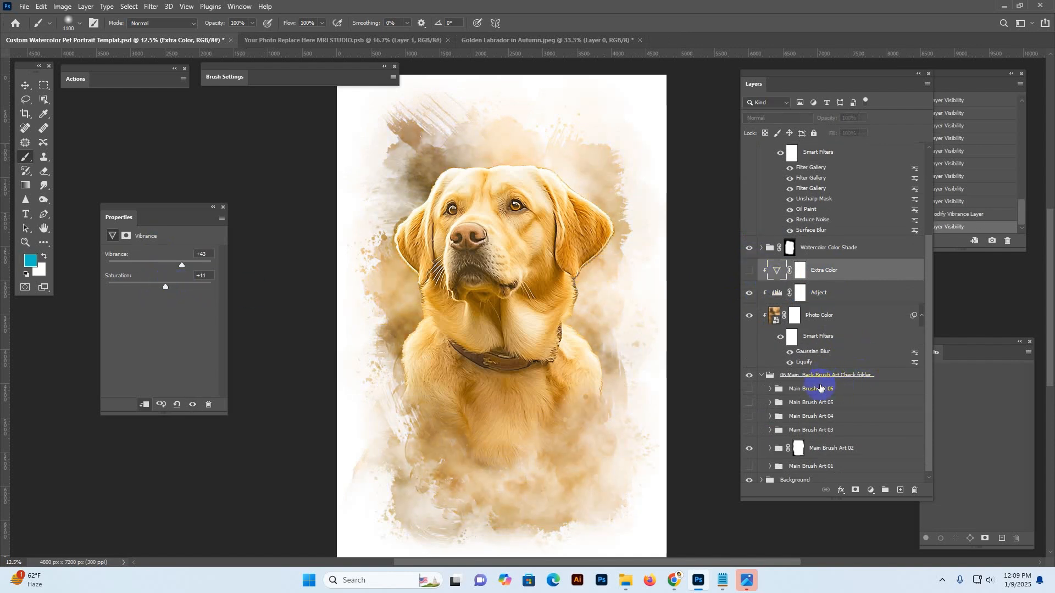
# Hide the Main Brush Art 02 group and show Main Brush Art 01 as the background instead
pyautogui.click(821, 379)
pyautogui.click(822, 448)
pyautogui.click(749, 449)
pyautogui.click(780, 467)
pyautogui.click(750, 467)
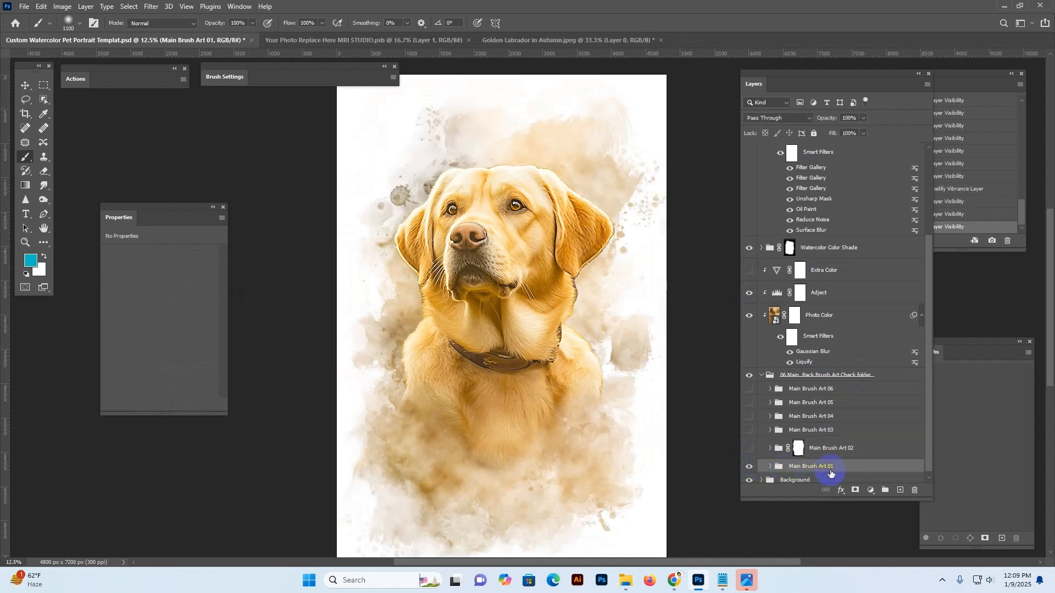
# Expand the Extra Color Chack It group and preview color effects 10, 9, 8 and 7 individually, hiding each again
pyautogui.scroll(5, 855, 280)
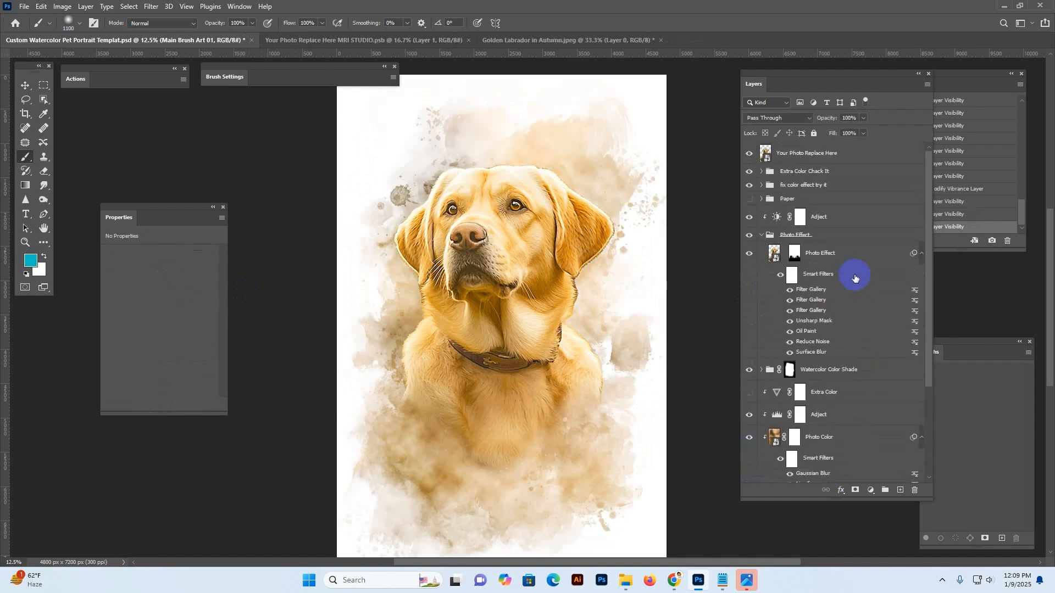
pyautogui.click(799, 174)
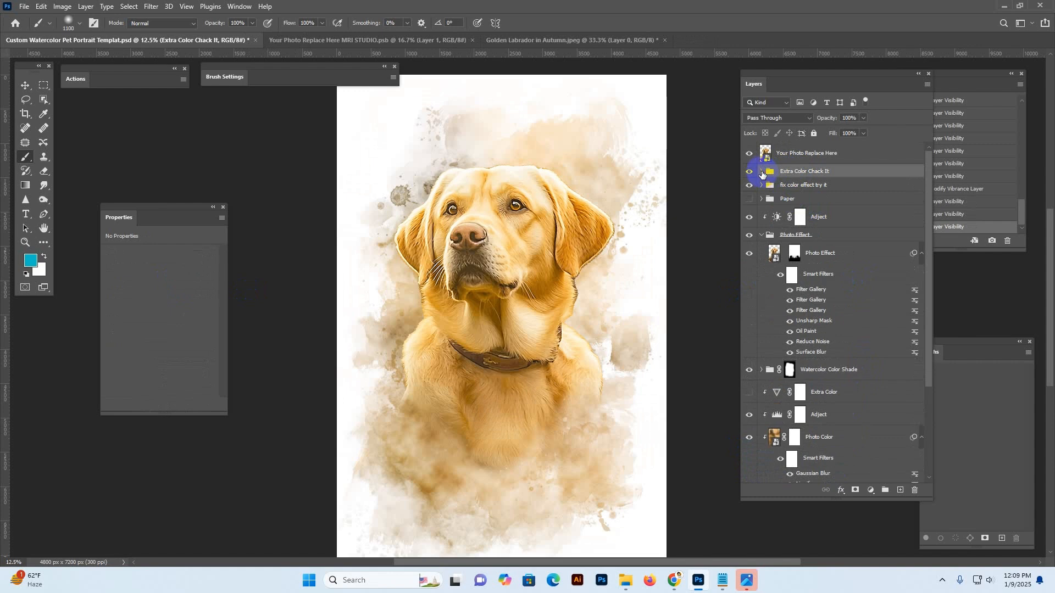
pyautogui.click(762, 172)
pyautogui.click(863, 195)
pyautogui.click(750, 189)
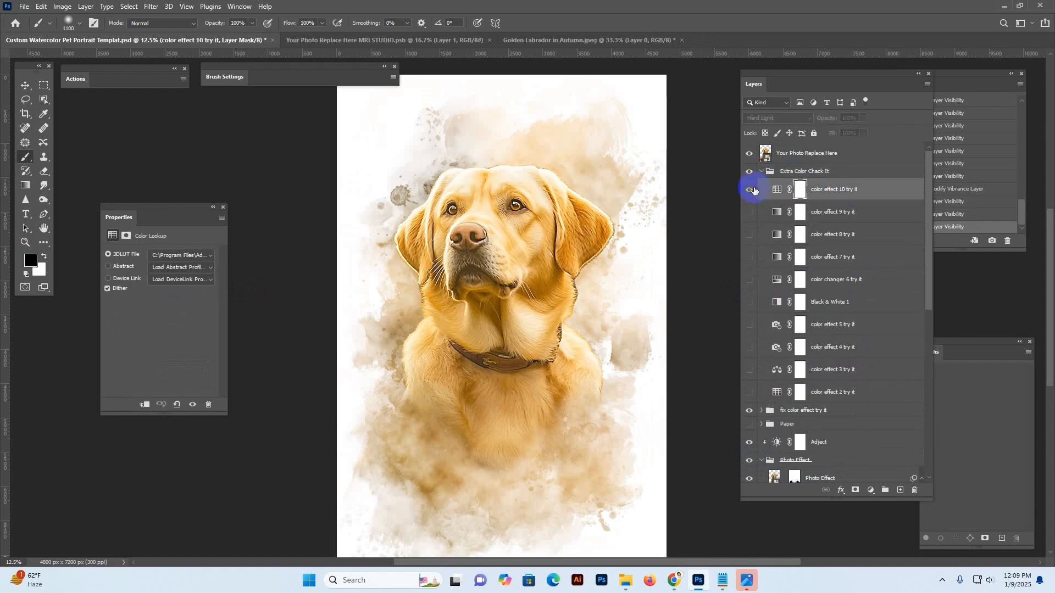
pyautogui.click(753, 189)
pyautogui.click(816, 214)
pyautogui.click(754, 214)
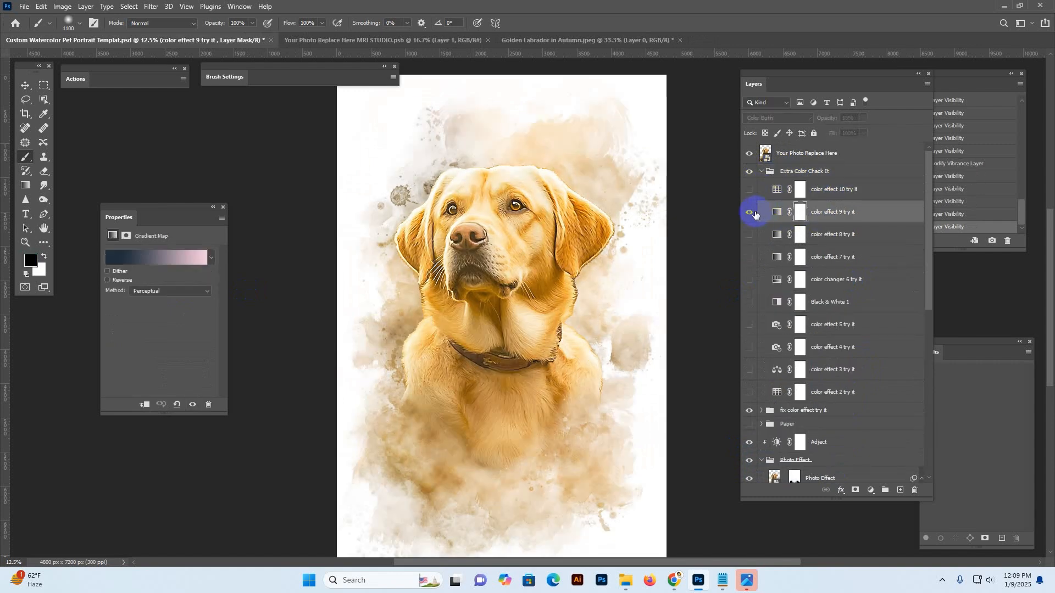
pyautogui.click(751, 213)
pyautogui.click(751, 235)
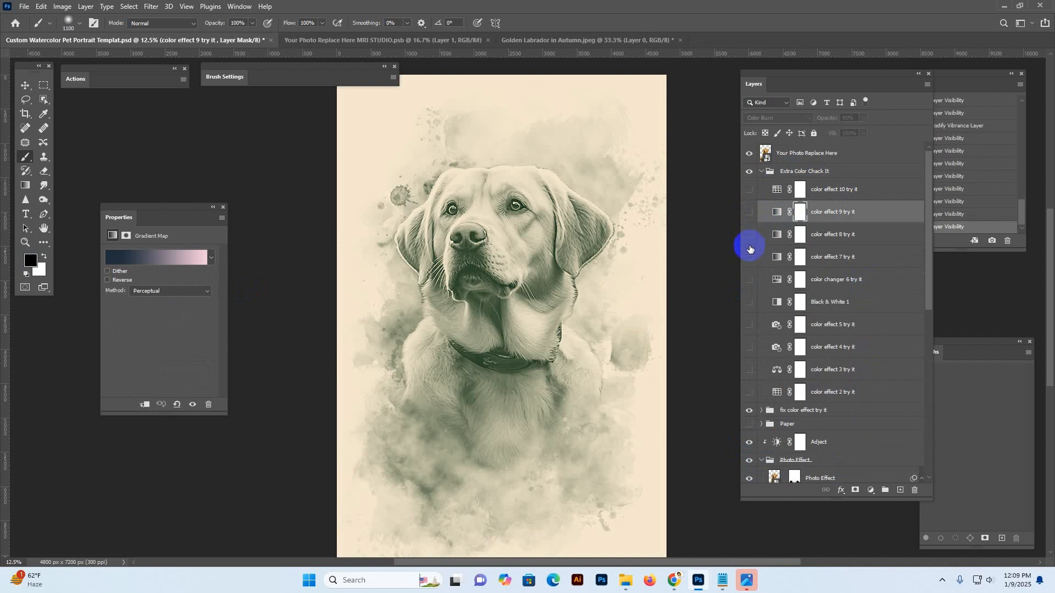
pyautogui.click(750, 248)
pyautogui.click(750, 256)
pyautogui.click(751, 261)
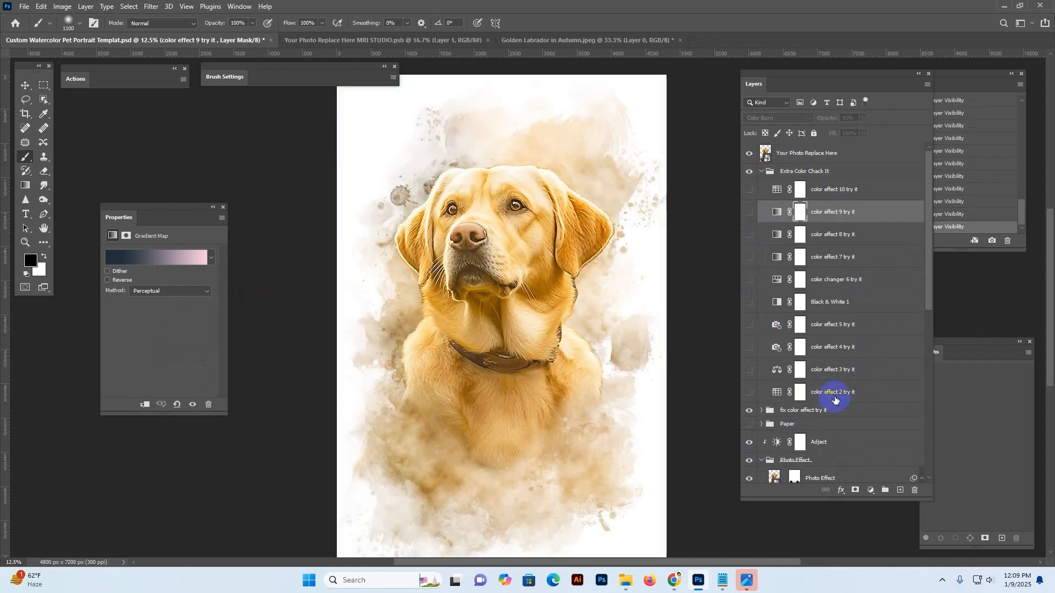
# Preview color effects 2, 3, 4 and 5 and the Black & White 1 adjustment by toggling their visibility
pyautogui.click(834, 393)
pyautogui.click(751, 394)
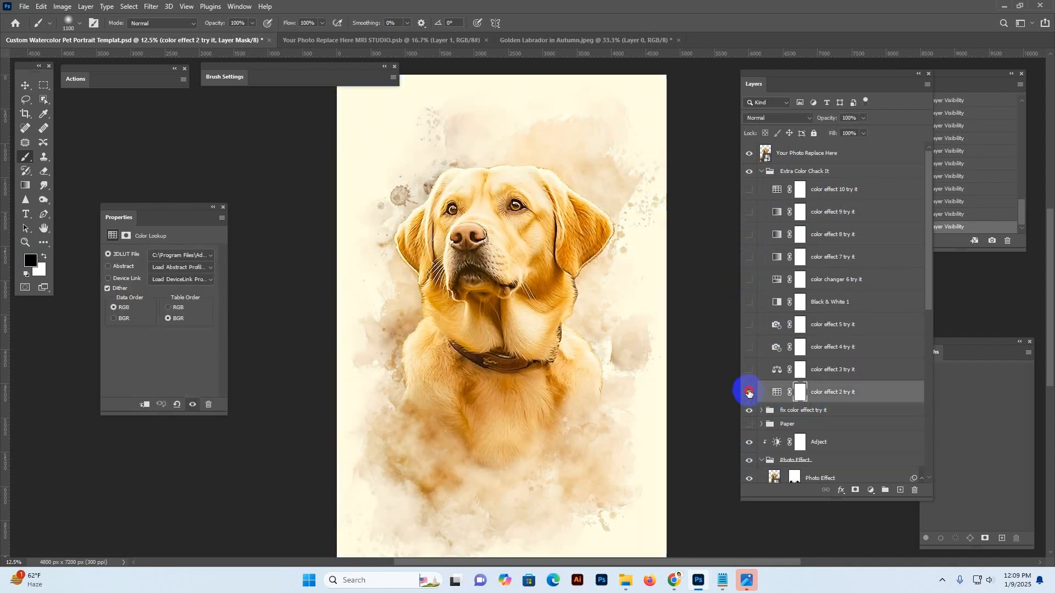
pyautogui.click(749, 394)
pyautogui.click(747, 370)
pyautogui.click(747, 370)
pyautogui.click(747, 349)
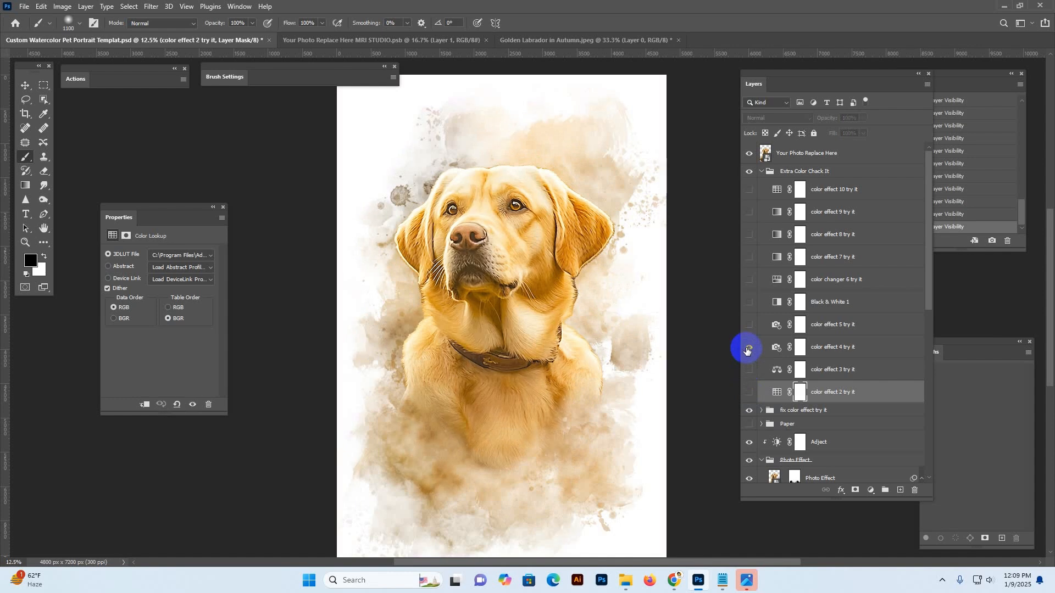
pyautogui.click(747, 348)
pyautogui.click(747, 326)
pyautogui.click(748, 302)
pyautogui.click(747, 302)
# Expand the Background group and change its Color fill layer to light pink (f0d2ca)
pyautogui.scroll(-1, 836, 380)
pyautogui.scroll(-10, 837, 380)
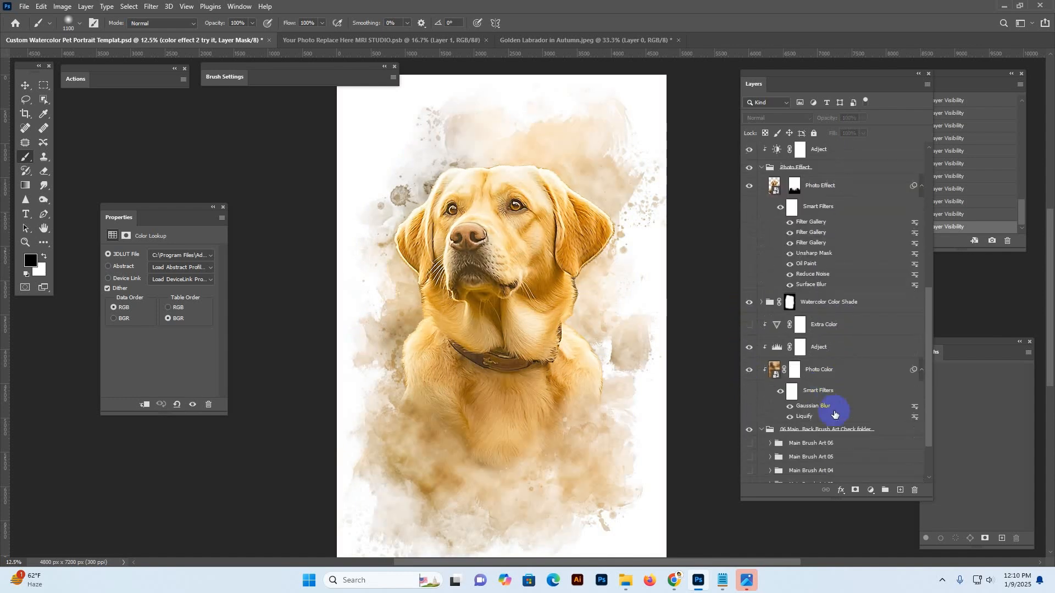
pyautogui.click(803, 477)
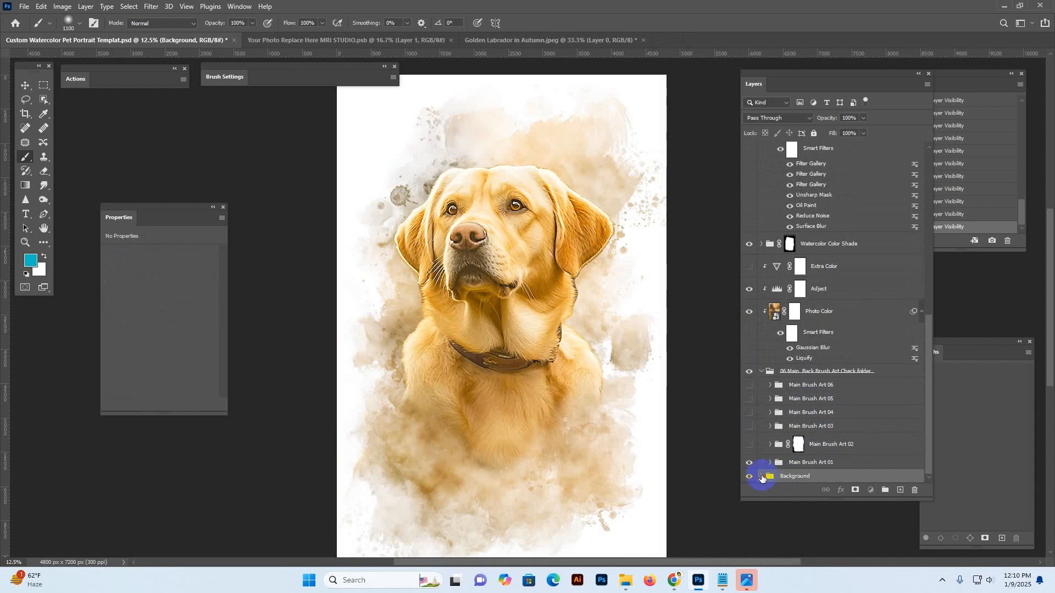
pyautogui.click(762, 477)
pyautogui.click(776, 474)
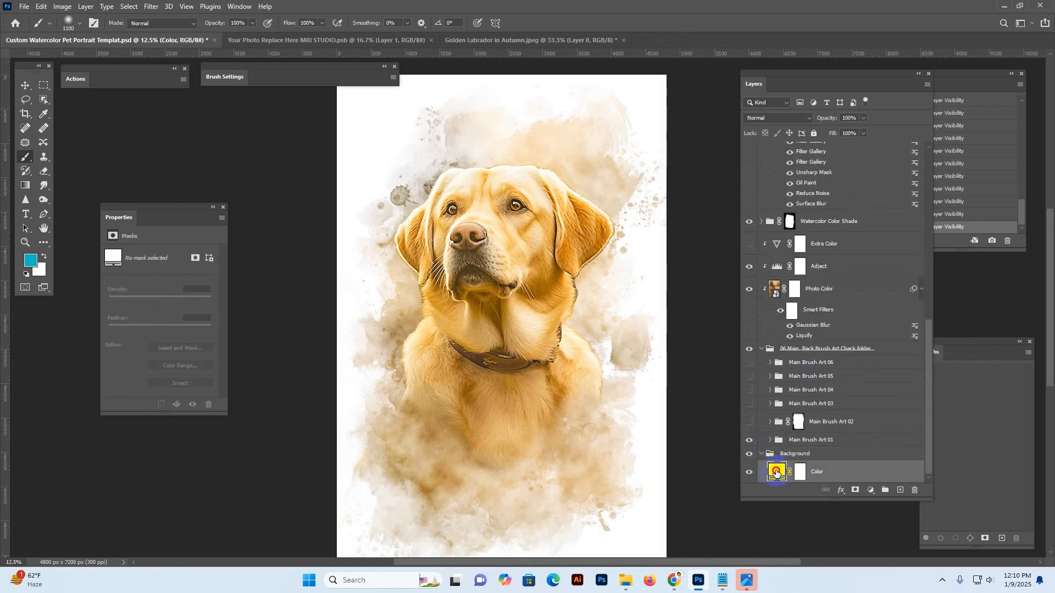
pyautogui.doubleClick(776, 473)
pyautogui.click(778, 306)
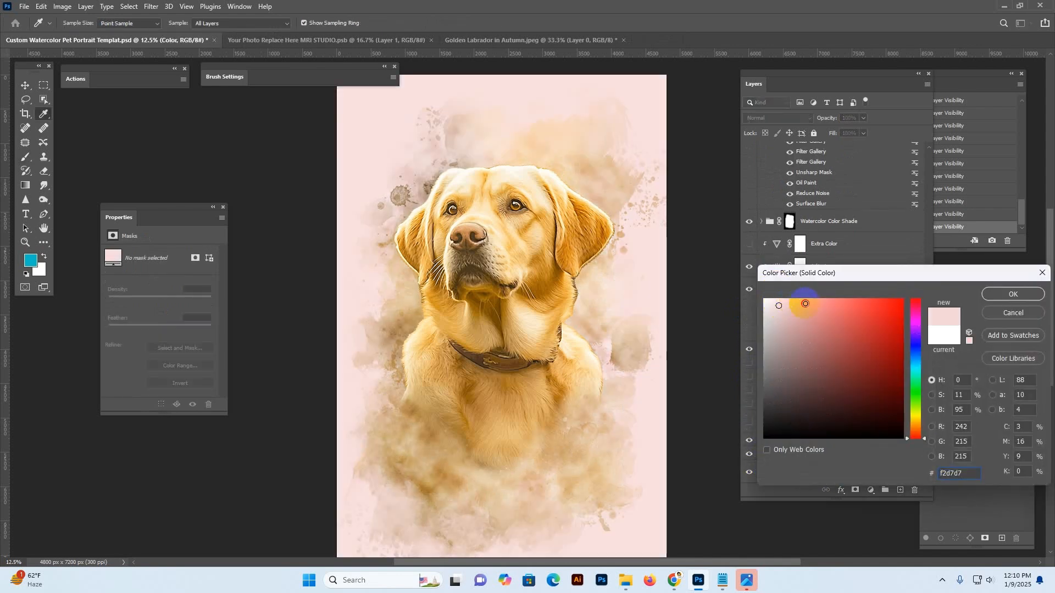
pyautogui.moveTo(805, 304)
pyautogui.mouseDown()
pyautogui.moveTo(779, 333)
pyautogui.moveTo(765, 379)
pyautogui.moveTo(789, 328)
pyautogui.moveTo(850, 300)
pyautogui.mouseUp()
pyautogui.click(916, 393)
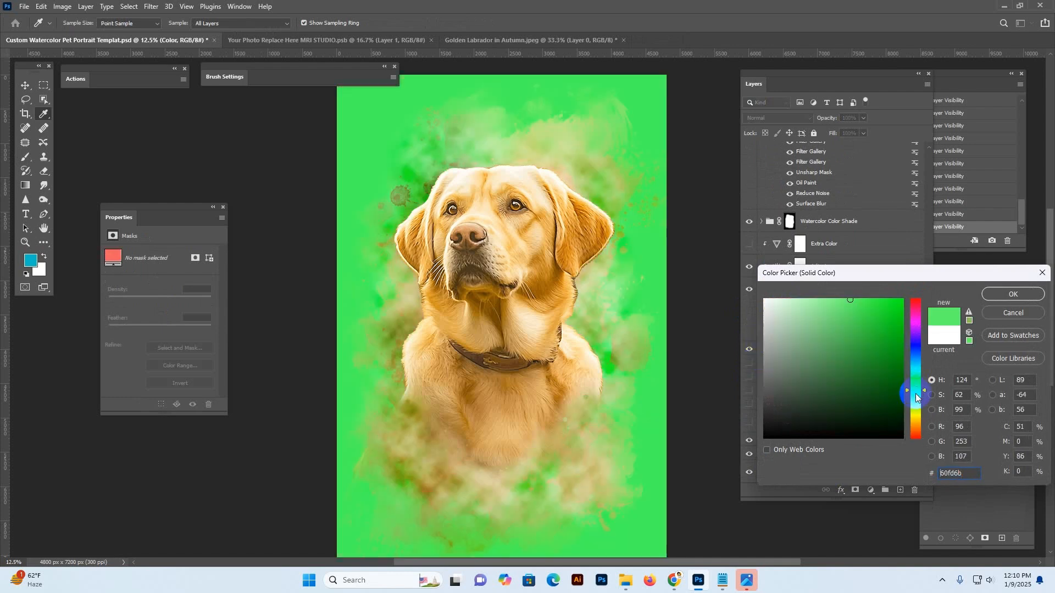
pyautogui.moveTo(916, 396); pyautogui.dragTo(916, 435)
pyautogui.moveTo(794, 314)
pyautogui.mouseDown()
pyautogui.moveTo(782, 306)
pyautogui.moveTo(798, 340)
pyautogui.moveTo(789, 308)
pyautogui.mouseUp()
pyautogui.click(1012, 294)
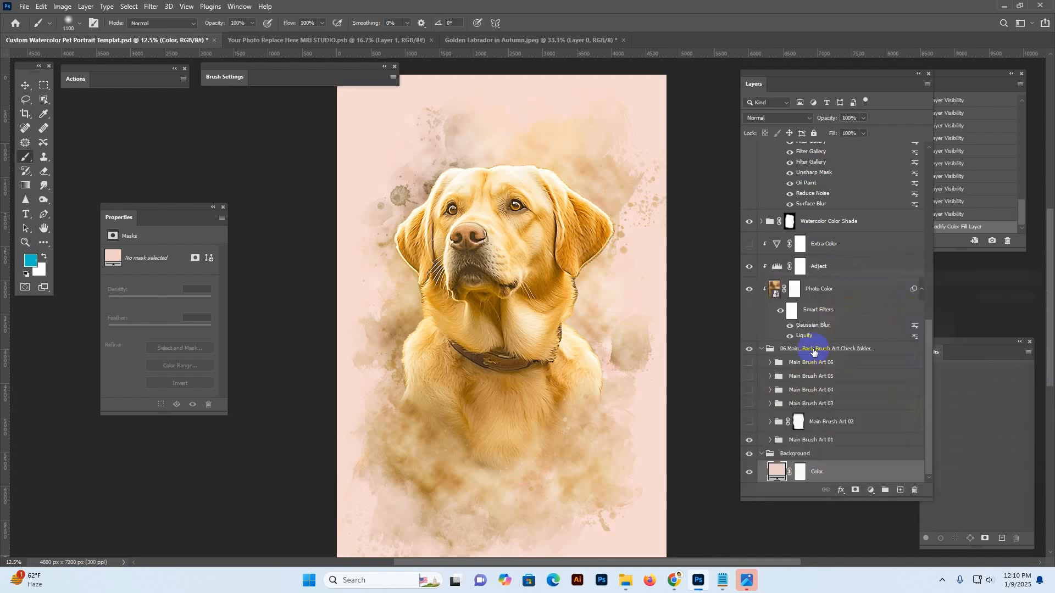
# Hide Main Brush Art 01, briefly preview Main Brush Art 03, and show Main Brush Art 04 instead
pyautogui.click(797, 439)
pyautogui.click(749, 439)
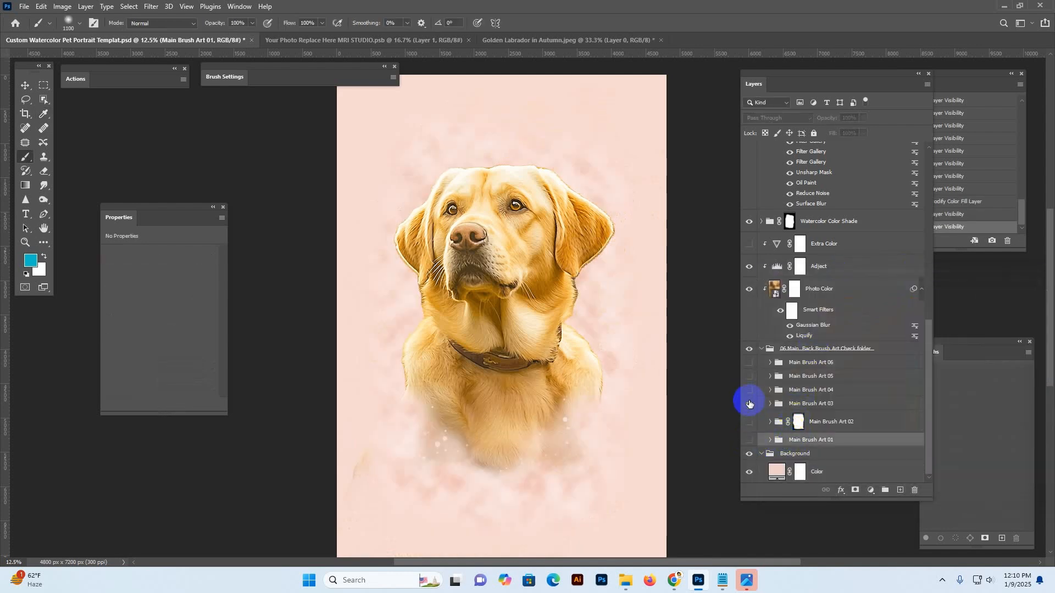
pyautogui.click(750, 403)
pyautogui.click(749, 404)
pyautogui.click(750, 389)
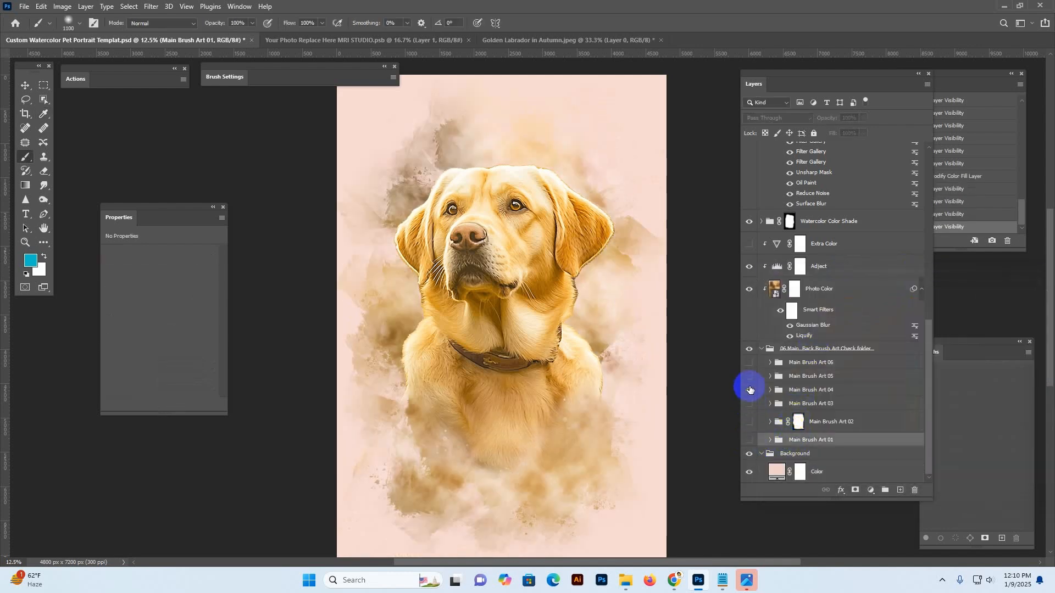
pyautogui.click(774, 468)
pyautogui.click(588, 236)
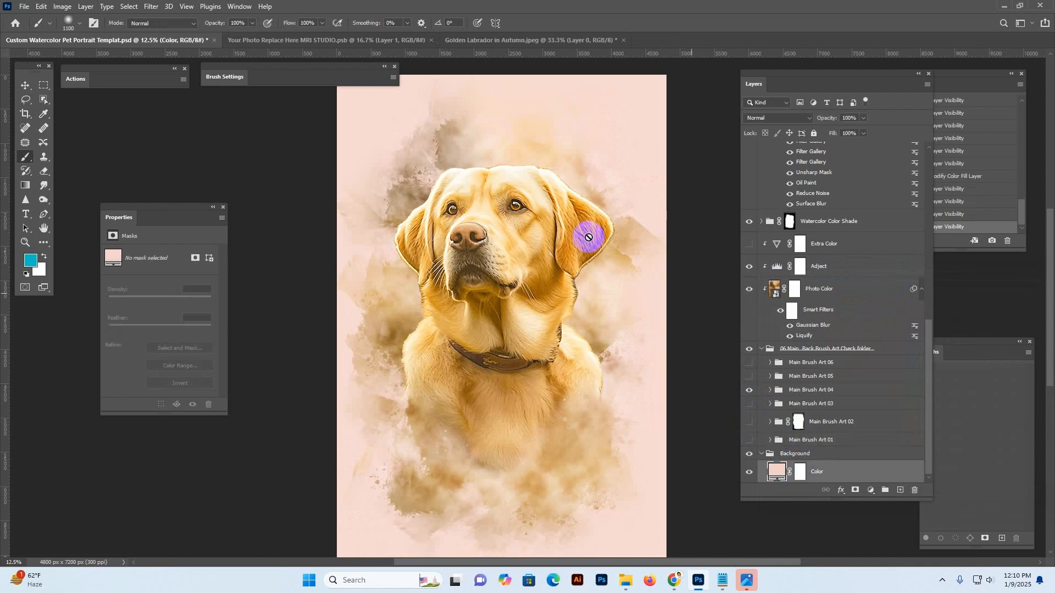
pyautogui.click(539, 221)
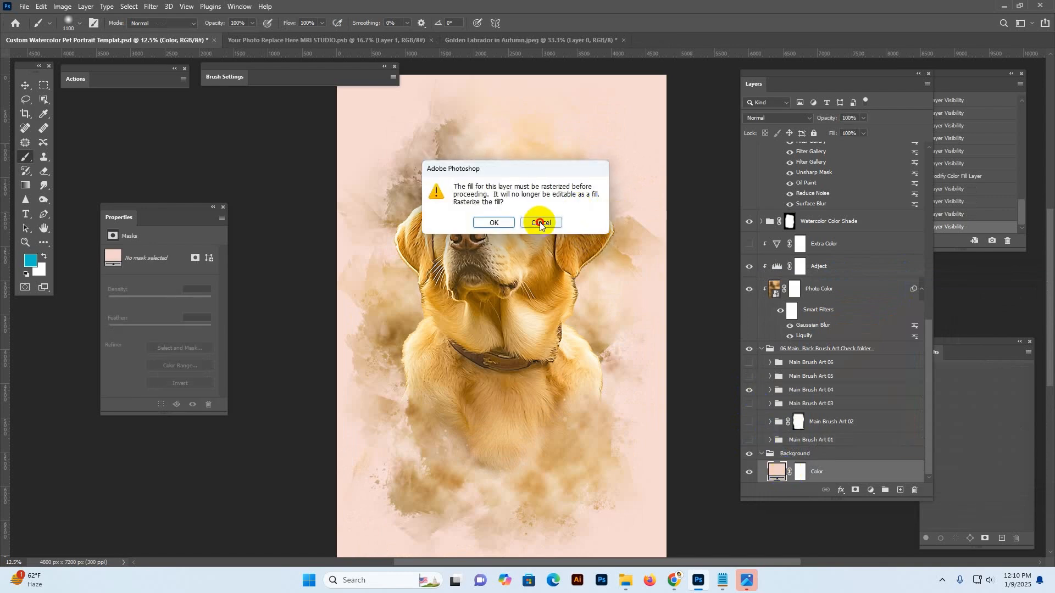
# Sample a fur tone from the dog for the background Color fill and lighten it to pale cream (fceed2)
pyautogui.click(770, 474)
pyautogui.doubleClick(776, 473)
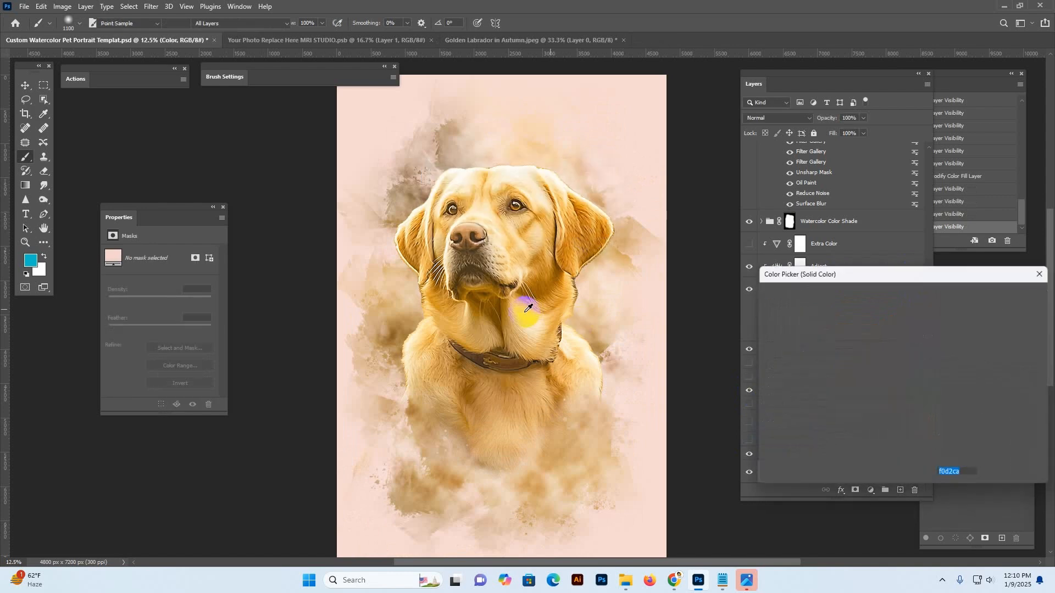
pyautogui.click(551, 297)
pyautogui.click(544, 282)
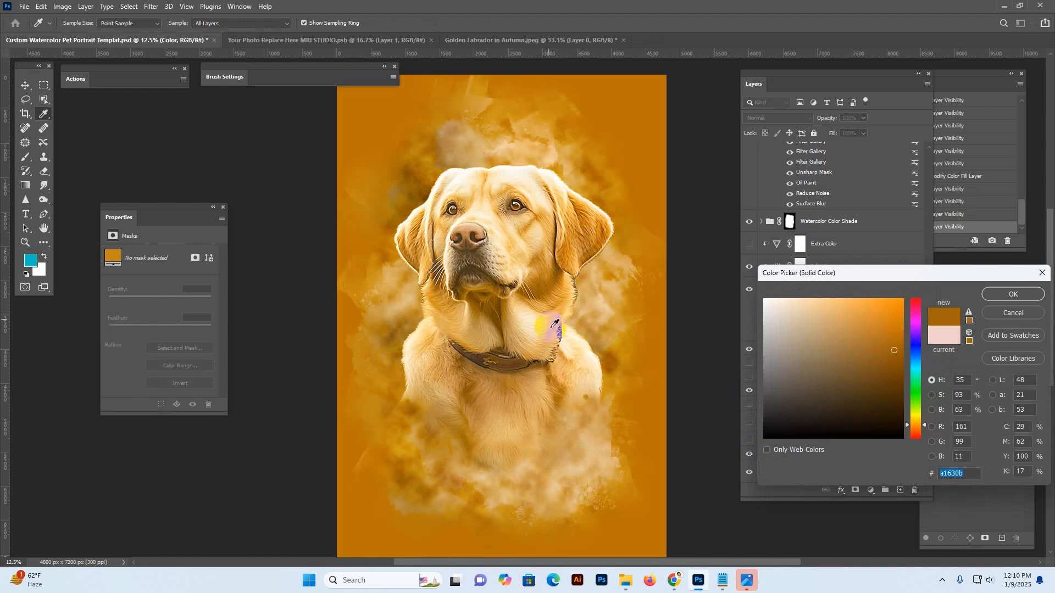
pyautogui.click(551, 344)
pyautogui.click(588, 364)
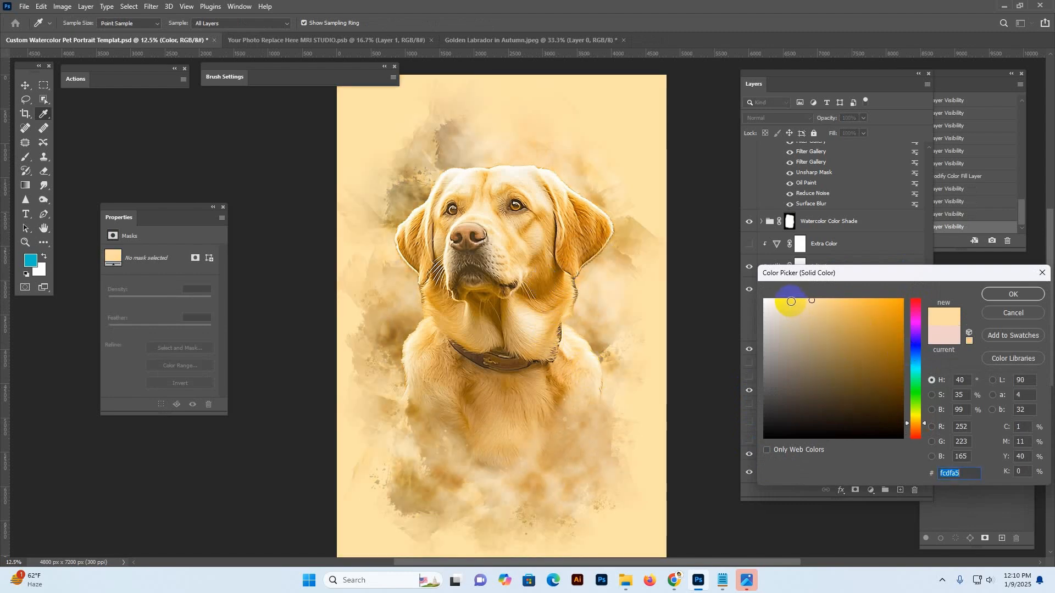
pyautogui.click(791, 302)
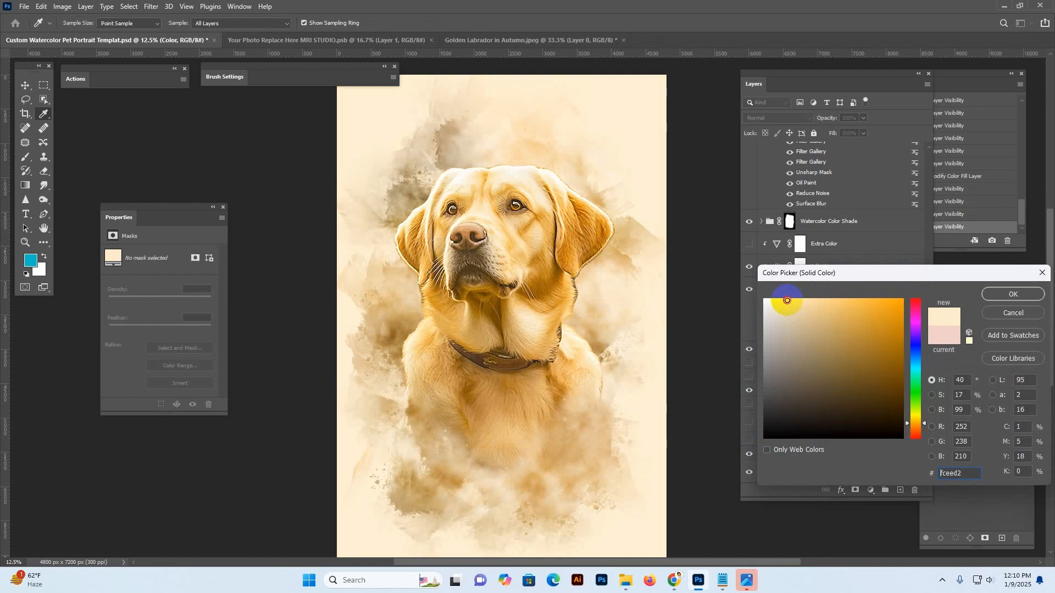
pyautogui.click(1016, 294)
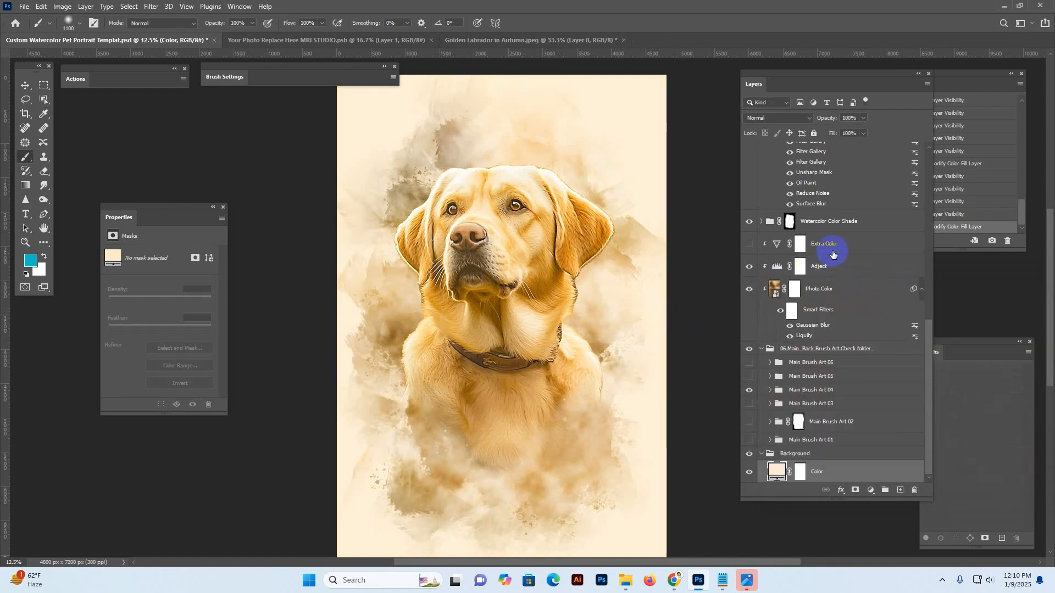
# Select the Paper group and make it visible to add the paper texture
pyautogui.scroll(5, 832, 254)
pyautogui.click(770, 280)
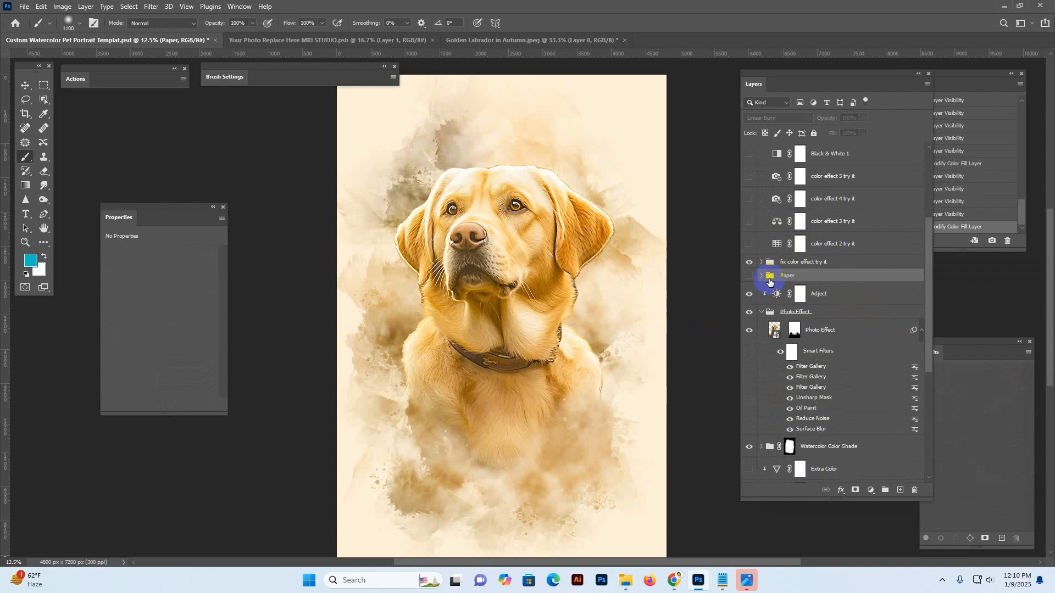
pyautogui.click(749, 277)
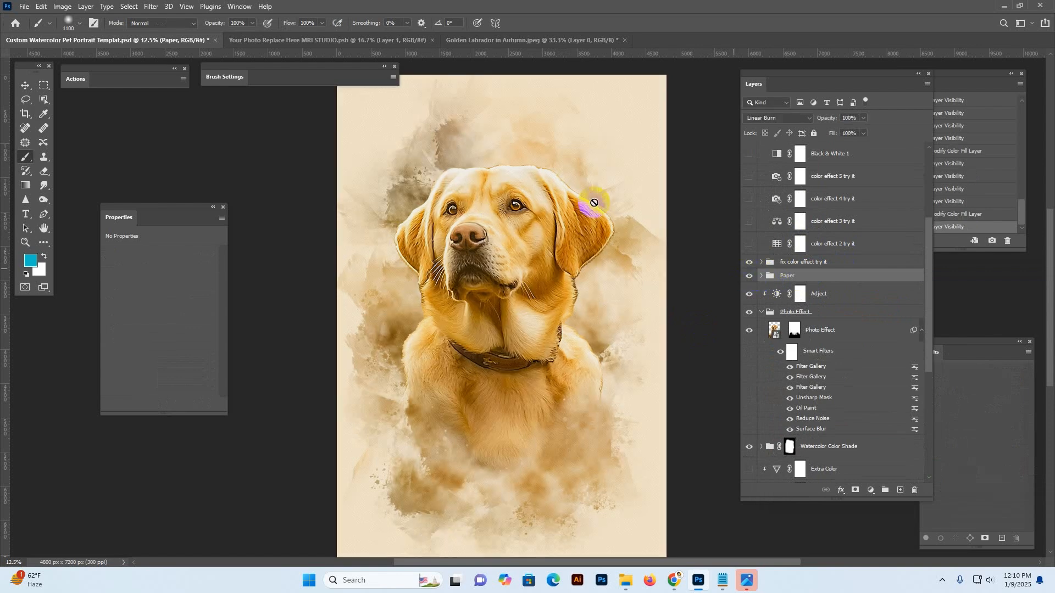
# Preview color effect 2 over the paper texture by showing the adjustment and hiding it again
pyautogui.click(856, 250)
pyautogui.click(748, 246)
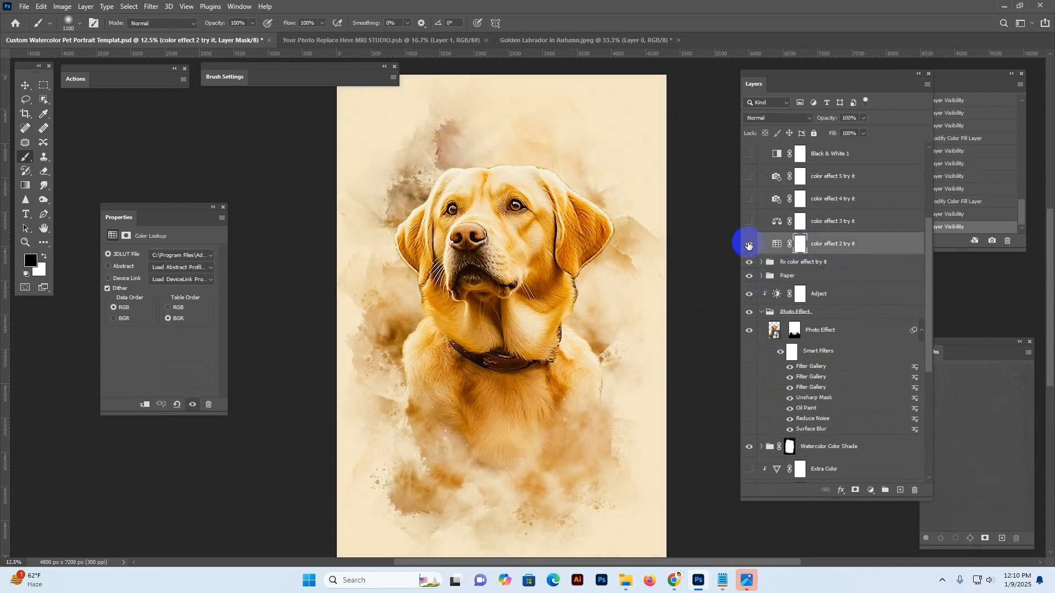
pyautogui.click(749, 245)
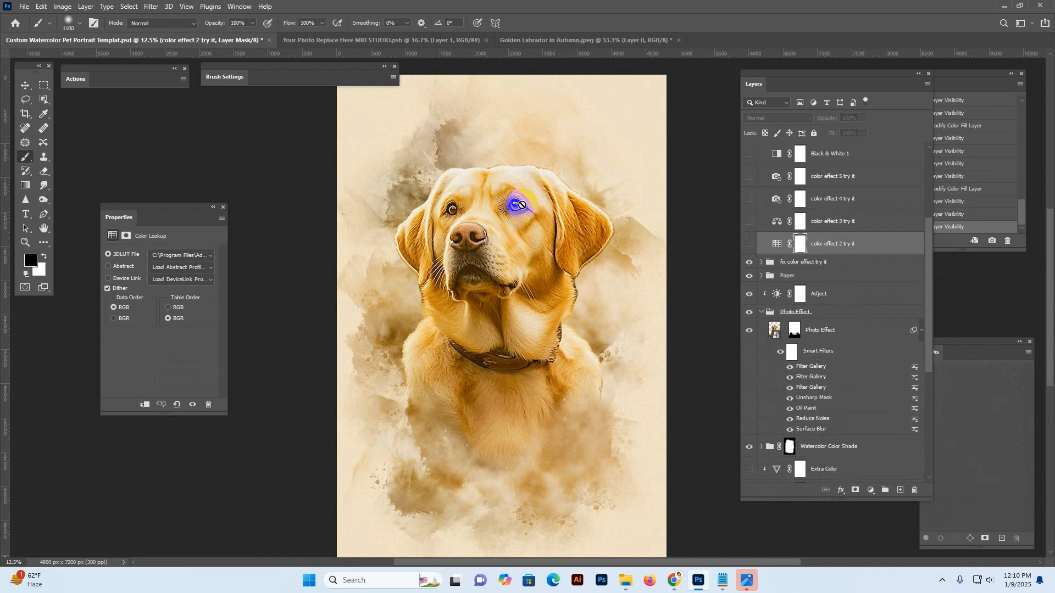
# Close the Golden Labrador in Autumn document and open Soulful Puppy on Stones from the Dog Photo effect folder
pyautogui.click(26, 86)
pyautogui.click(571, 41)
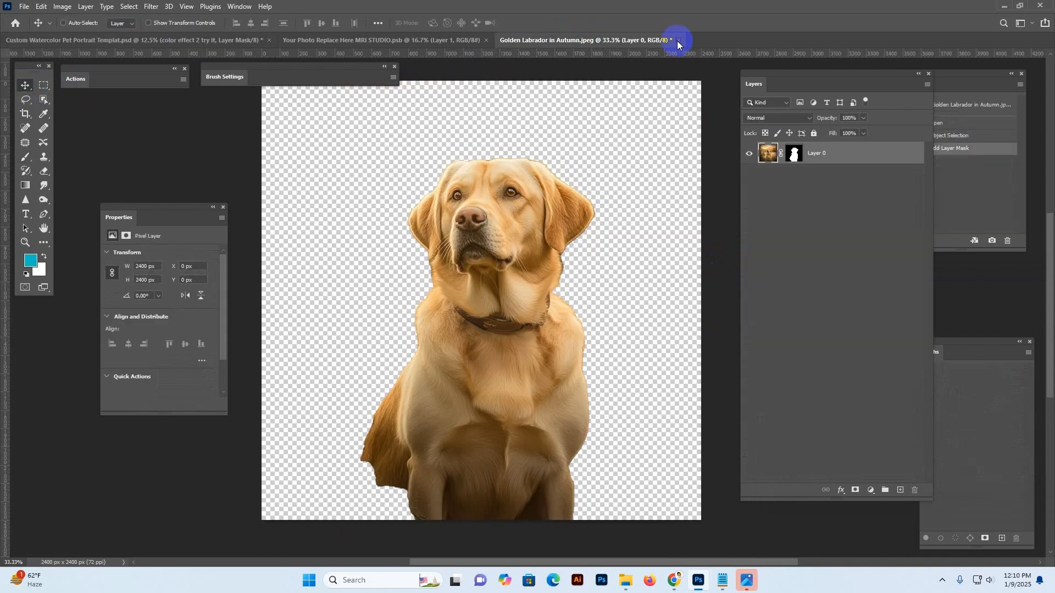
pyautogui.click(678, 41)
pyautogui.click(522, 215)
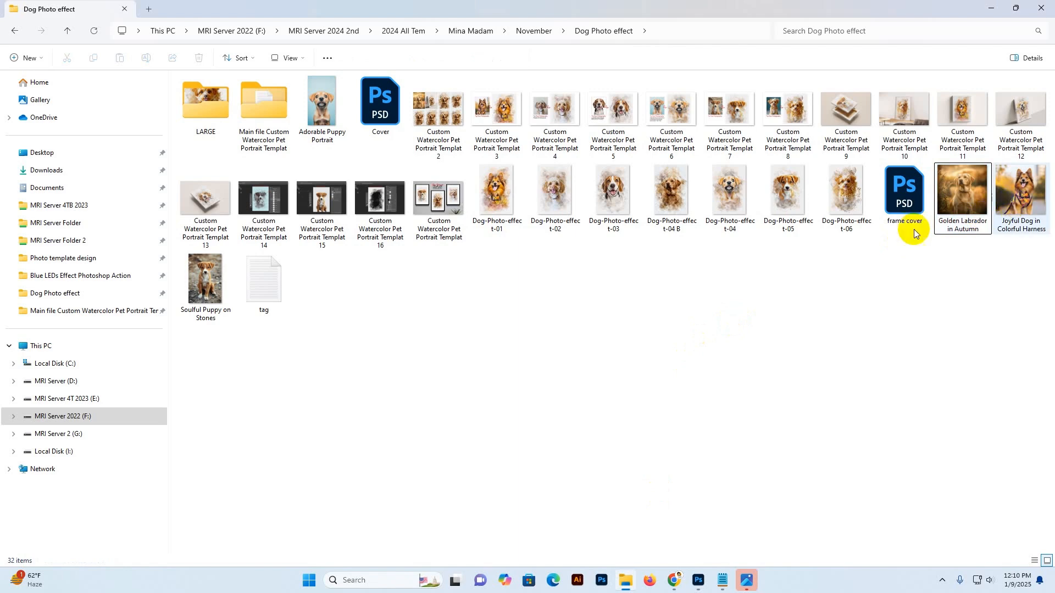
pyautogui.moveTo(206, 283); pyautogui.dragTo(739, 14)
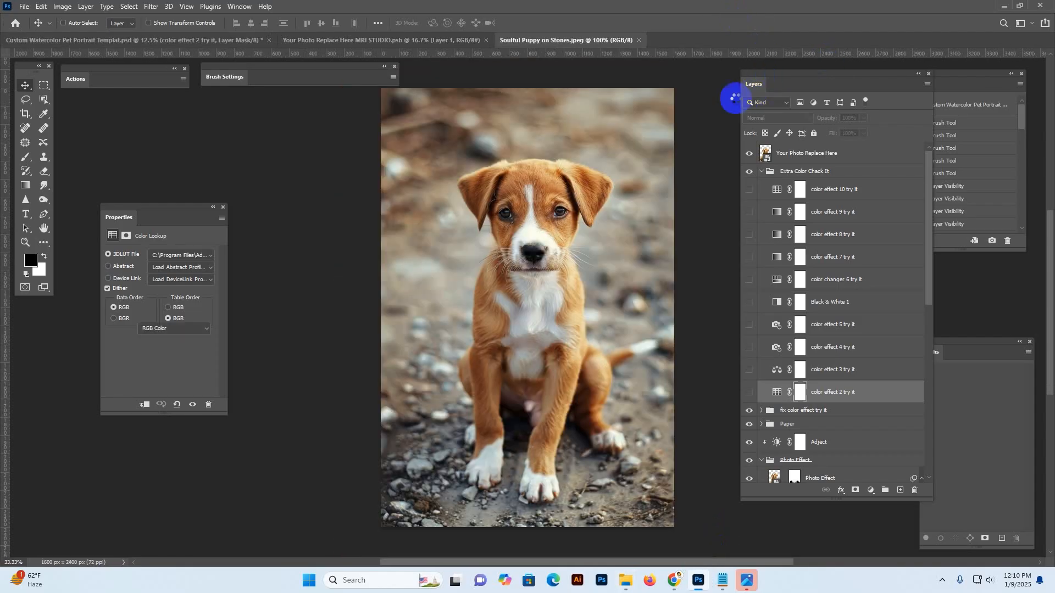
# Select the whole puppy with the Object Selection Tool and add a layer mask to cut it out from the background
pyautogui.click(41, 99)
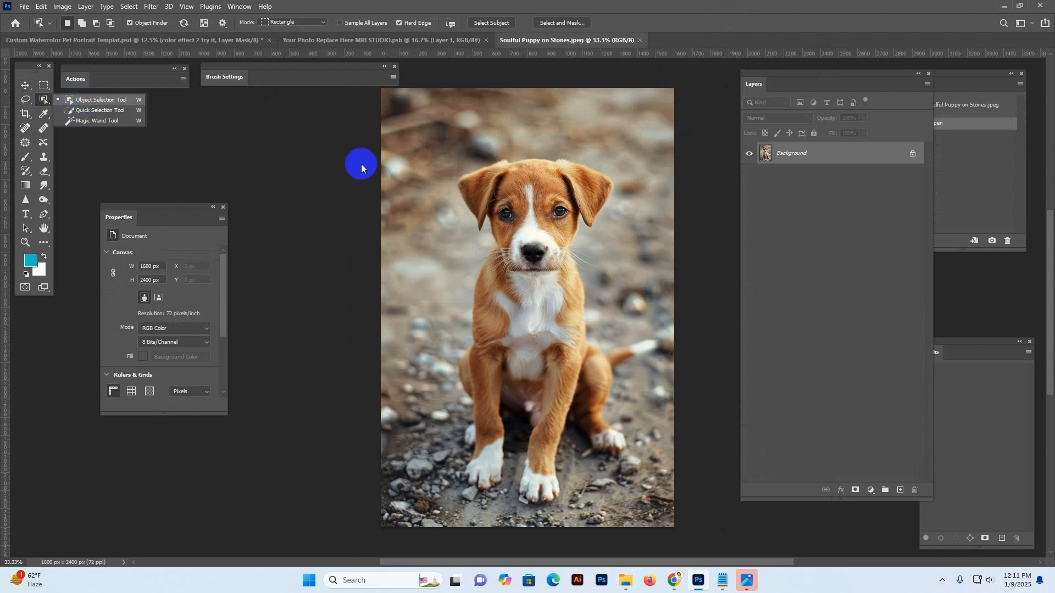
pyautogui.moveTo(437, 136); pyautogui.dragTo(646, 513)
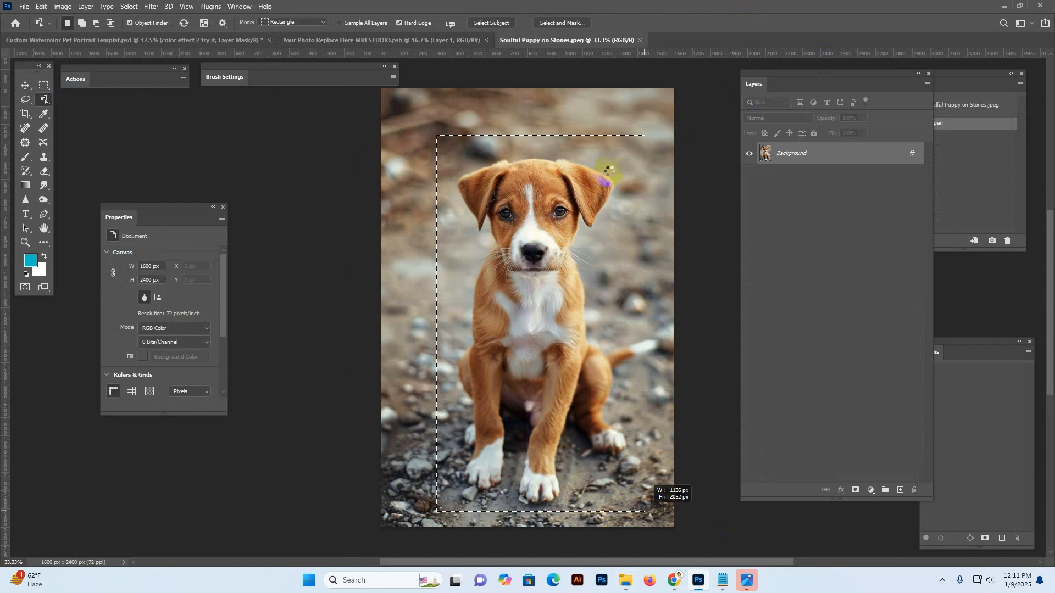
pyautogui.moveTo(645, 511); pyautogui.dragTo(645, 511)
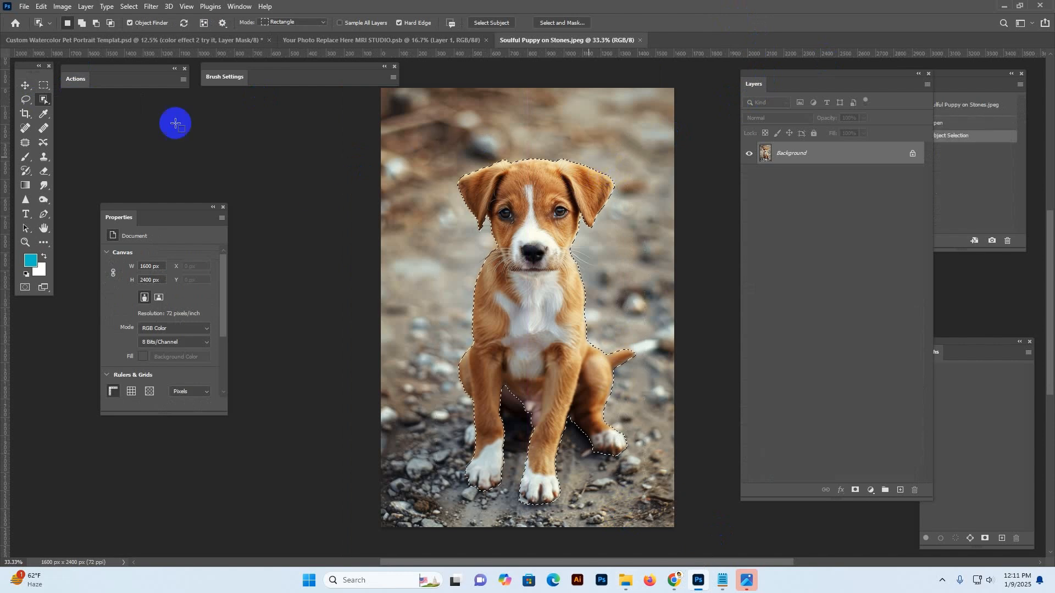
pyautogui.click(856, 491)
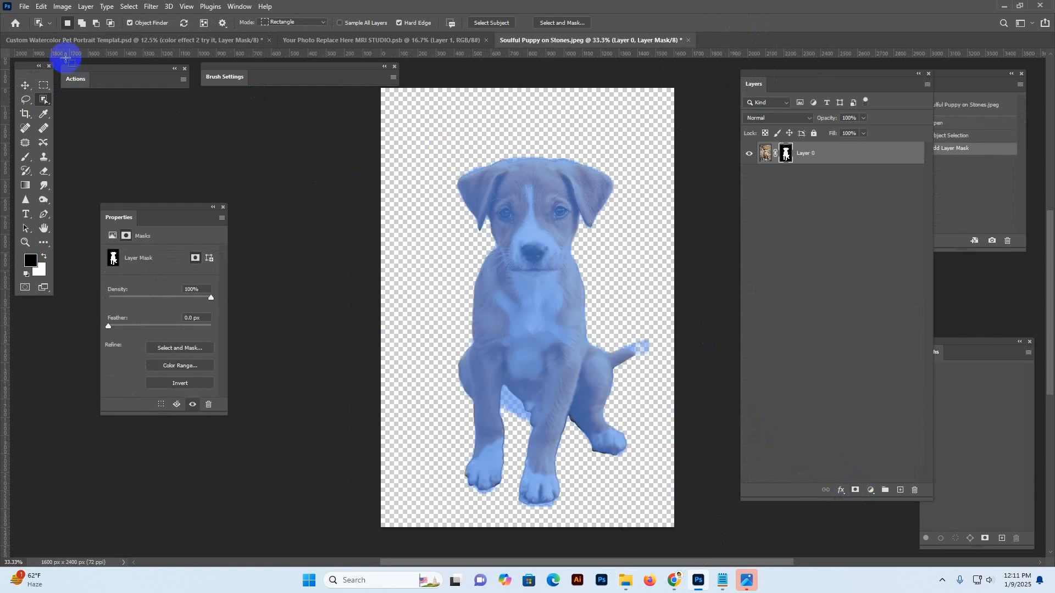
# Move the masked puppy layer into the Your Photo Replace Here smart object document, over the Labrador
pyautogui.click(26, 85)
pyautogui.moveTo(542, 182); pyautogui.dragTo(546, 285)
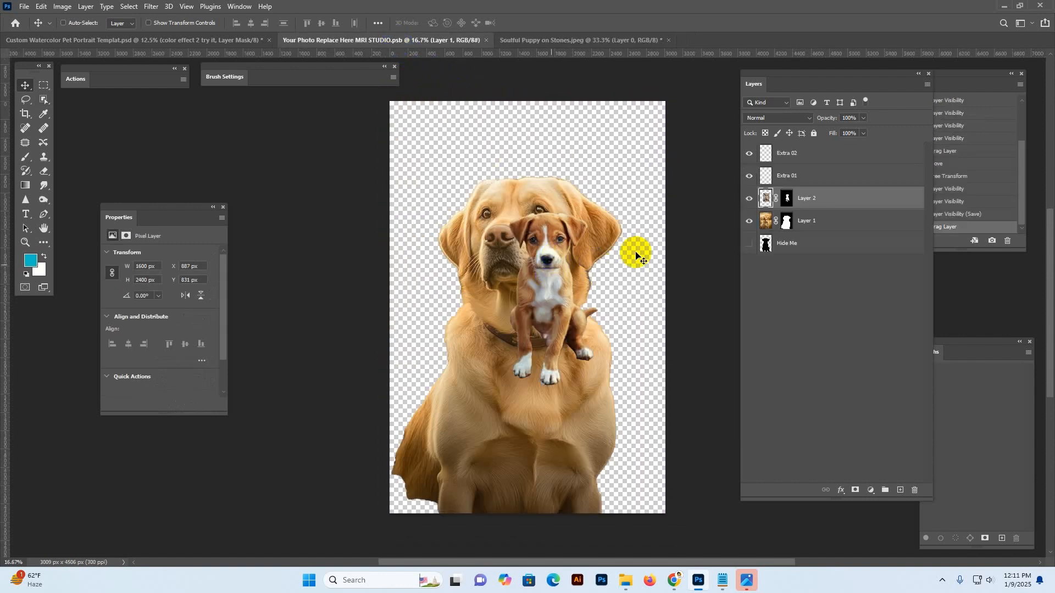
# Delete the Labrador layer and enlarge the puppy to fit the Hide Me silhouette, keeping that guide layer hidden
pyautogui.click(845, 222)
pyautogui.press('Delete')
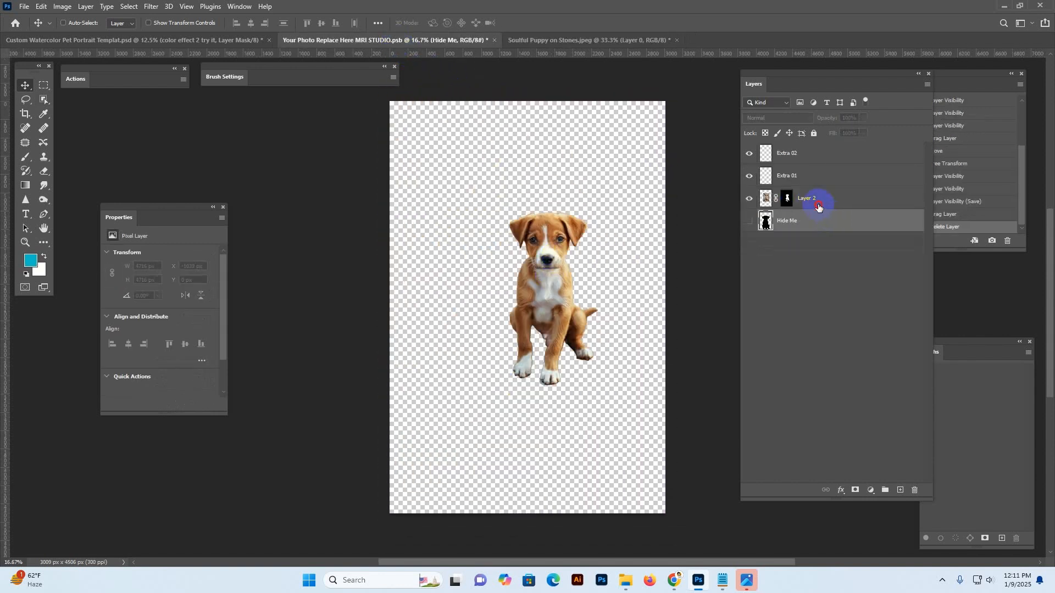
pyautogui.click(824, 201)
pyautogui.hotkey('ctrl', 't')
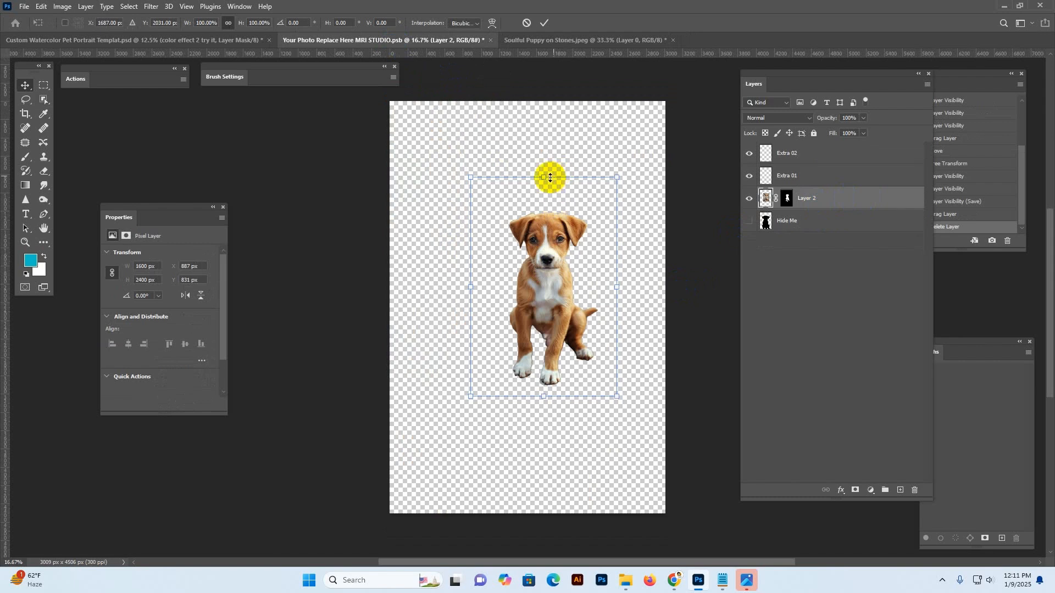
pyautogui.moveTo(545, 177); pyautogui.dragTo(548, 107)
pyautogui.moveTo(551, 285); pyautogui.dragTo(543, 362)
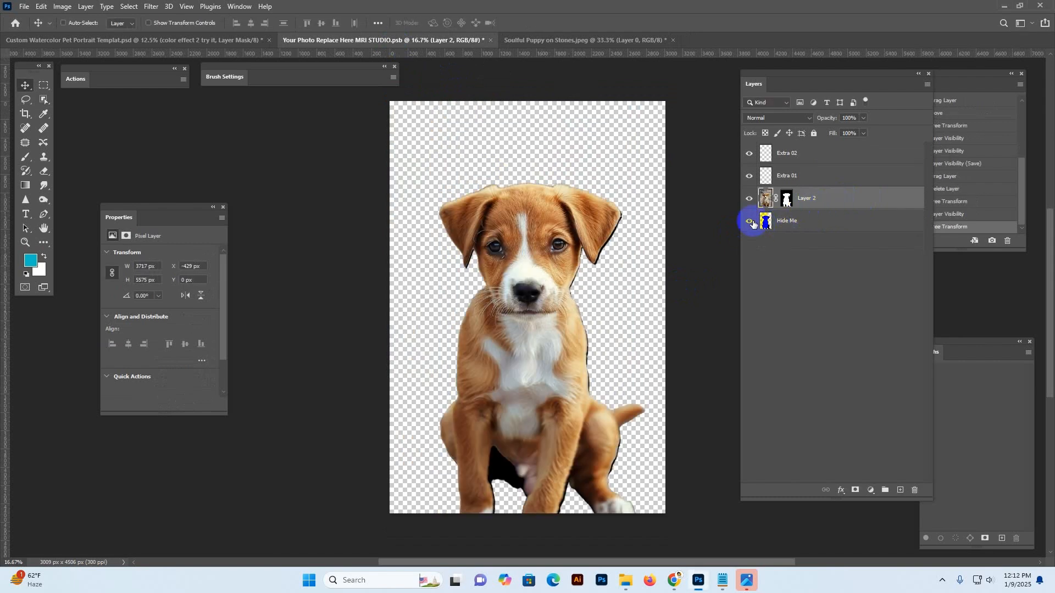
pyautogui.click(749, 220)
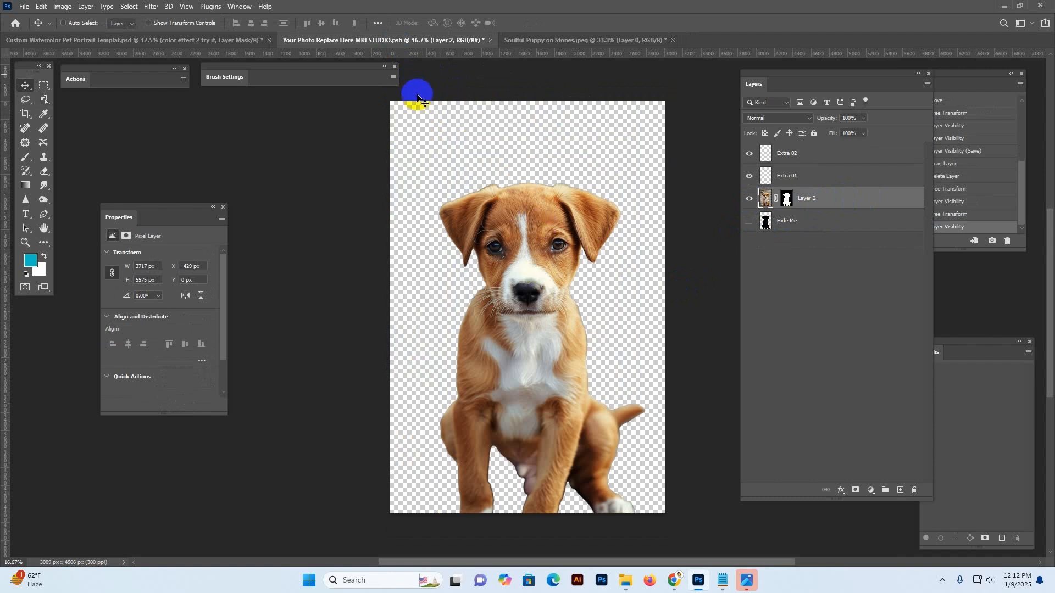
# Save the Your Photo Replace Here smart object document and return to the Custom Watercolor Pet Portrait template
pyautogui.click(24, 6)
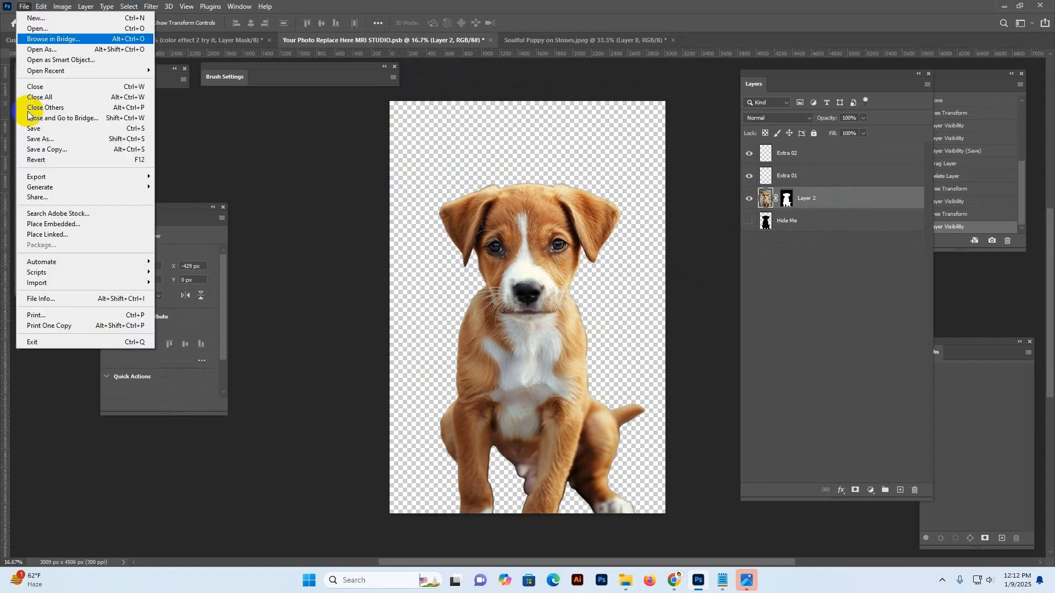
pyautogui.click(50, 128)
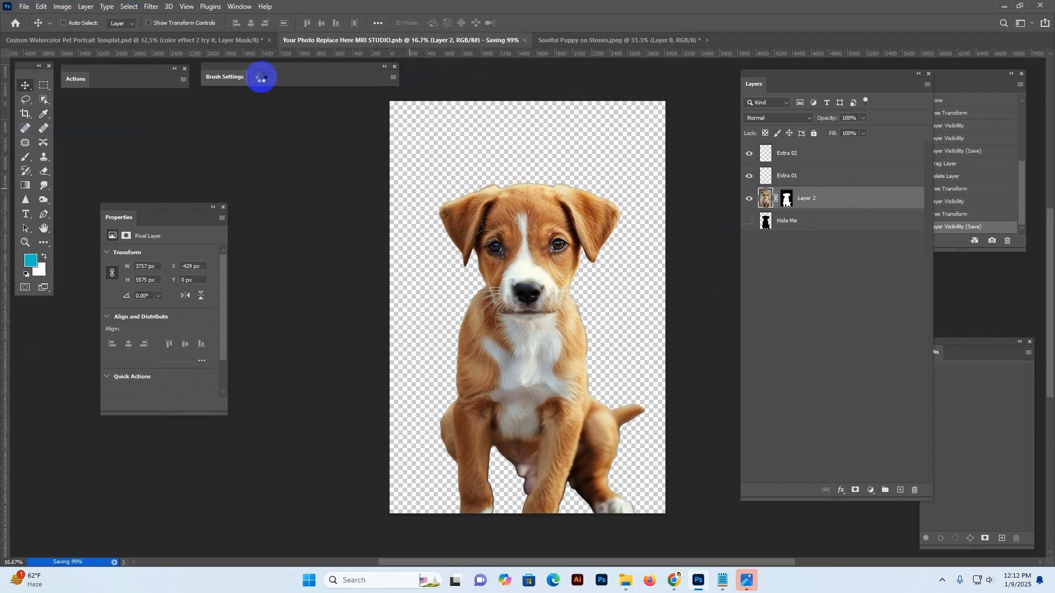
pyautogui.click(187, 46)
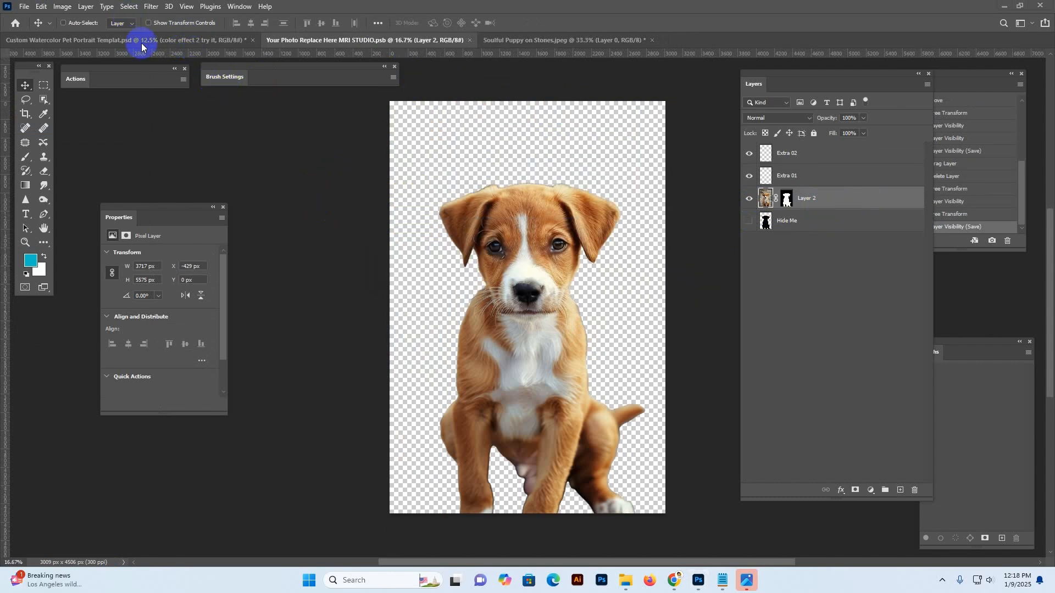
pyautogui.click(141, 43)
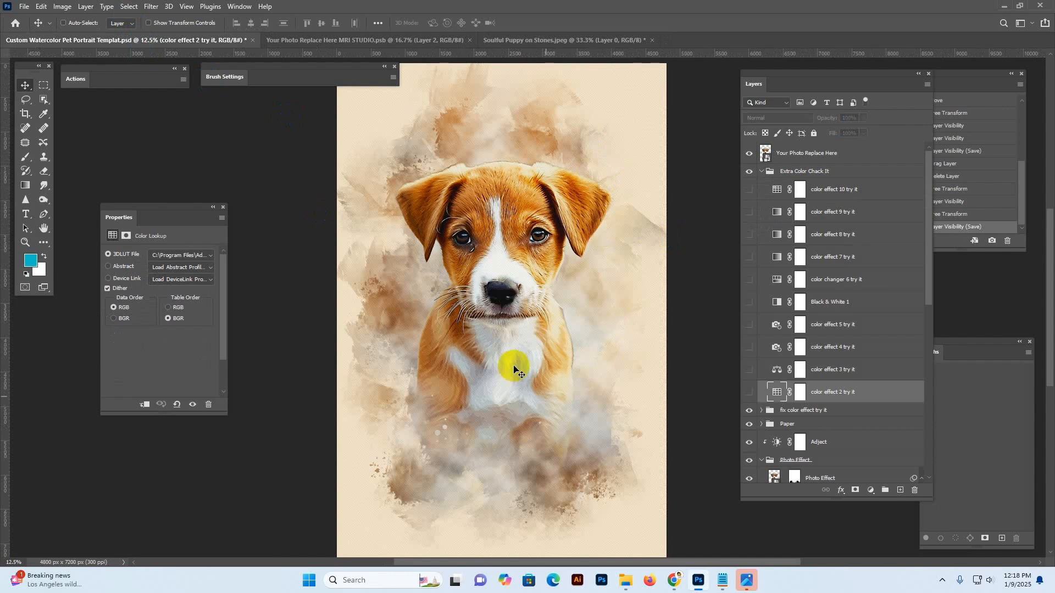
# Hide Main Brush Art 04, try Main Brush Art 05 behind the puppy, and show Main Brush Art 06 instead
pyautogui.scroll(-3, 799, 396)
pyautogui.scroll(-7, 800, 396)
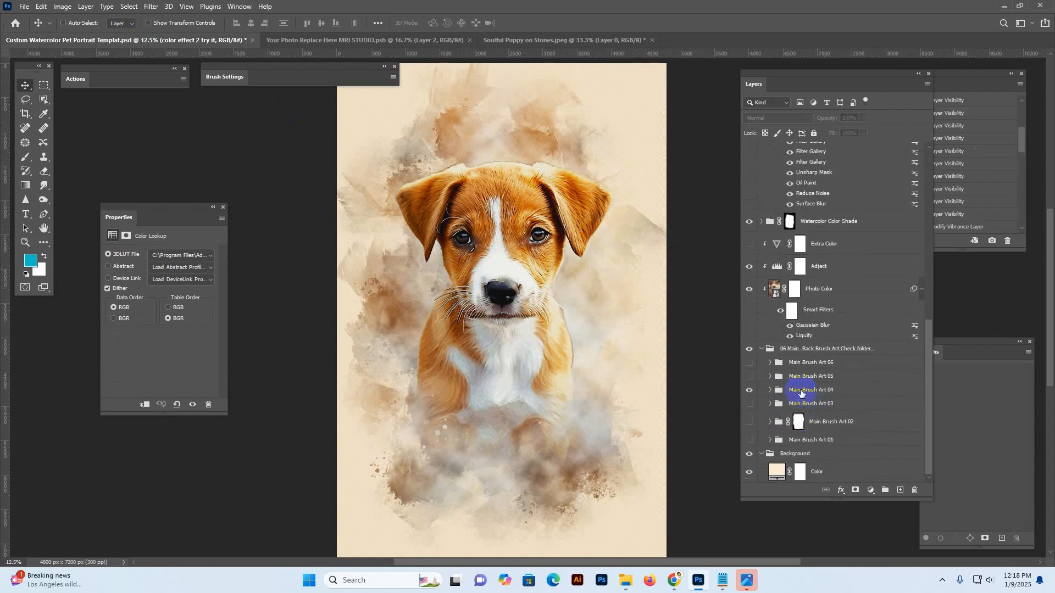
pyautogui.click(801, 392)
pyautogui.click(749, 391)
pyautogui.click(795, 378)
pyautogui.click(750, 379)
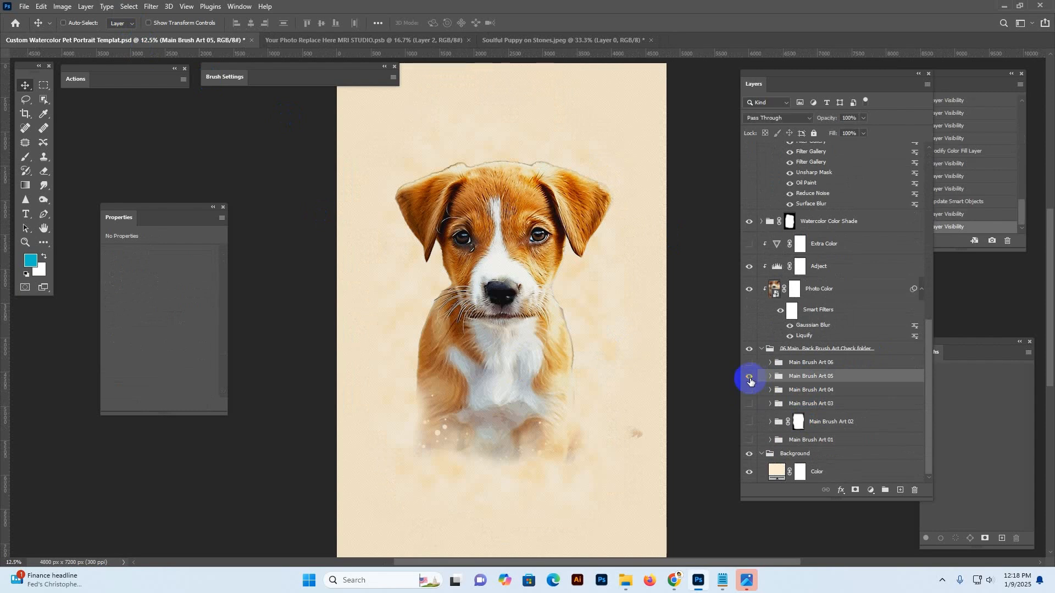
pyautogui.click(750, 380)
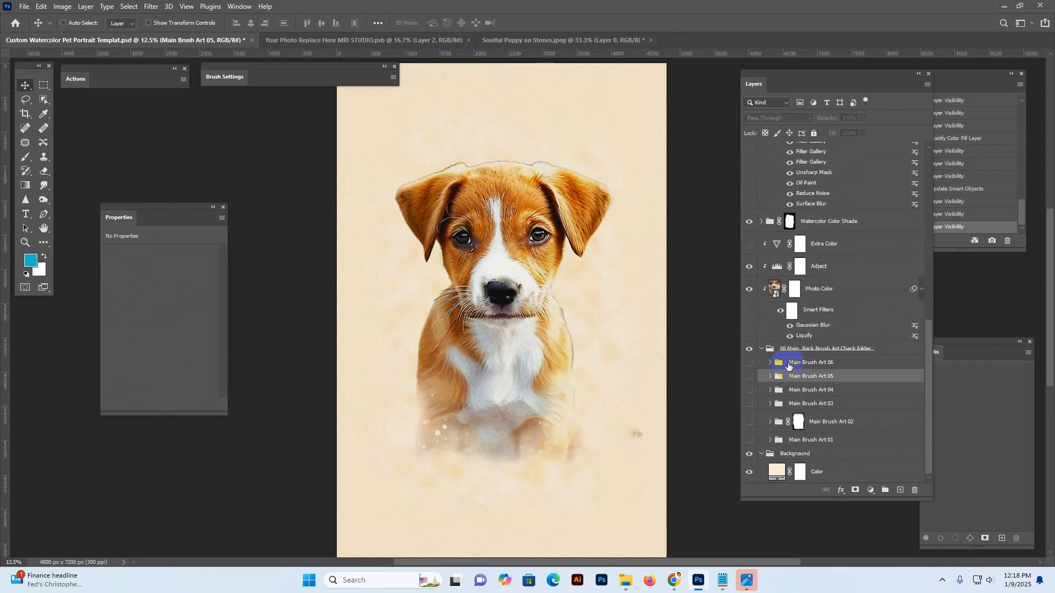
pyautogui.click(750, 363)
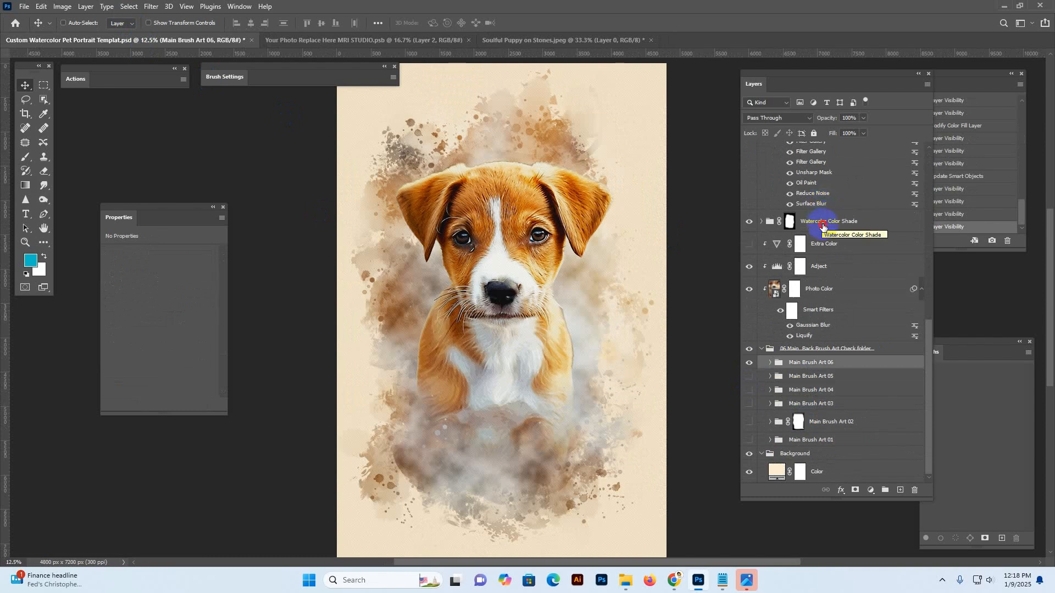
# Compare the portrait with and without the Watercolor Color Shade group by hiding it and showing it again
pyautogui.click(790, 222)
pyautogui.click(749, 222)
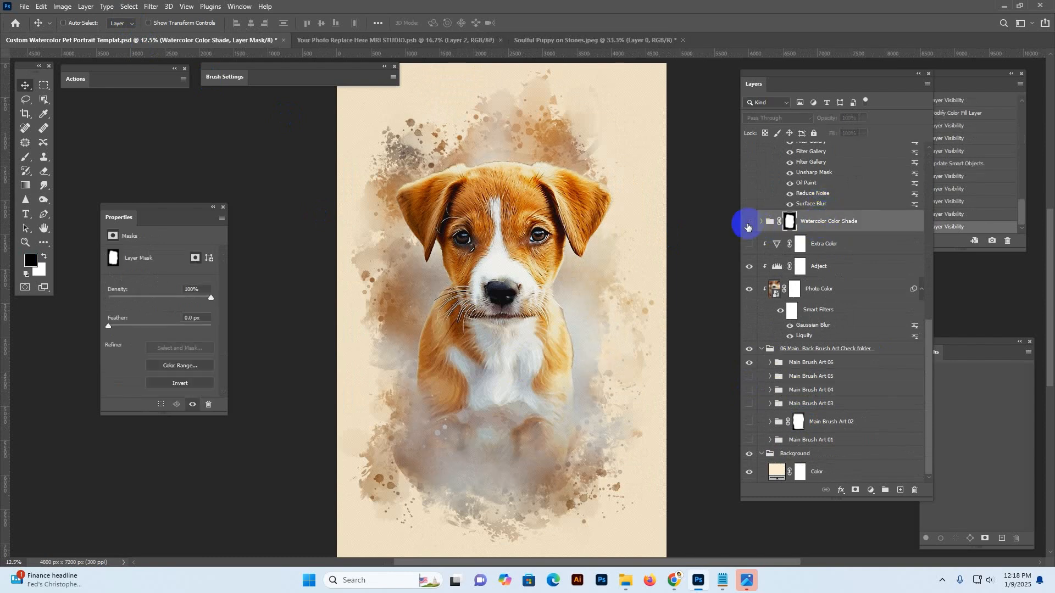
pyautogui.click(748, 225)
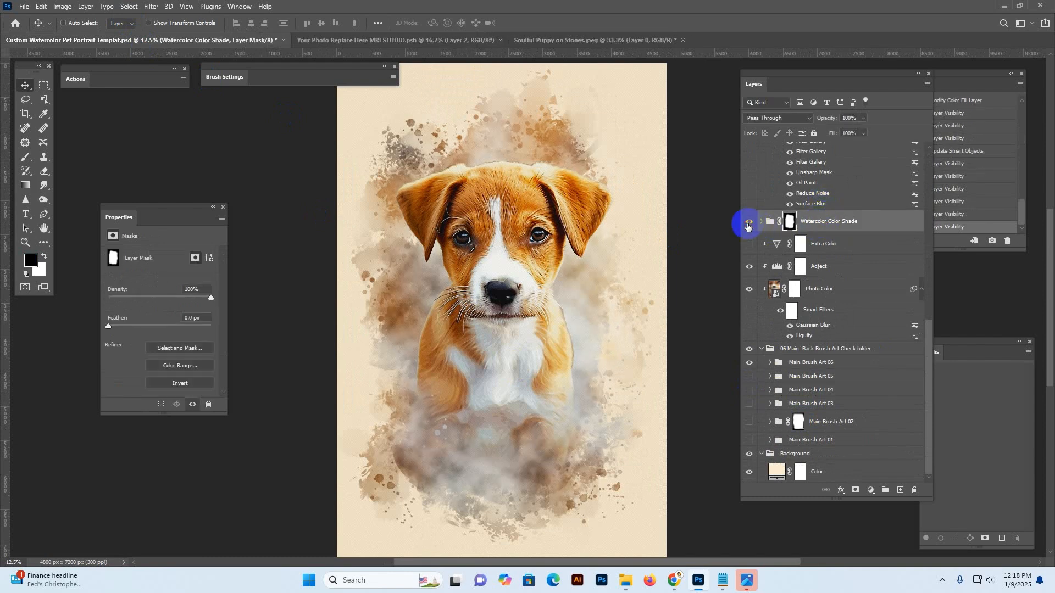
# Replace Main Brush Art 06 with Main Brush Art 02 as the brush background behind the puppy
pyautogui.click(747, 364)
pyautogui.click(747, 364)
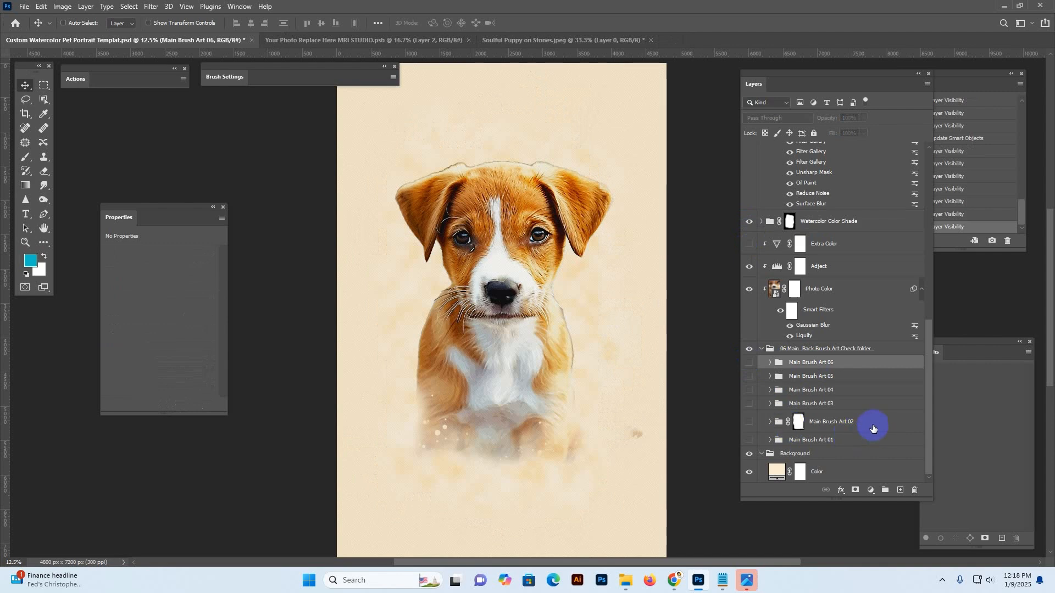
pyautogui.click(799, 421)
pyautogui.click(747, 423)
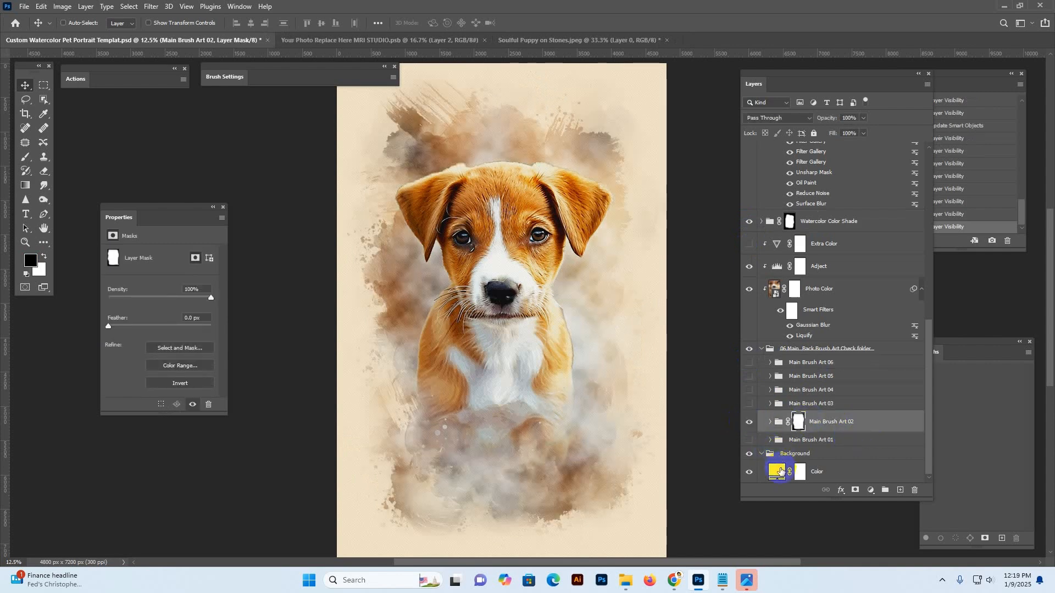
# Set the Color fill layer in the Background group to white, ffffff
pyautogui.doubleClick(777, 472)
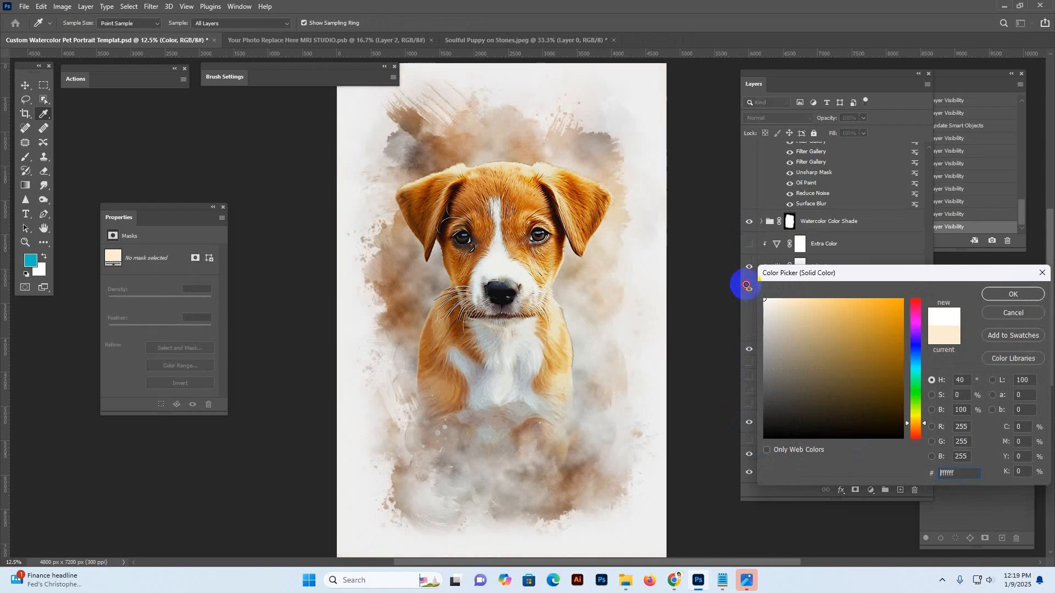
pyautogui.moveTo(768, 331); pyautogui.dragTo(755, 295)
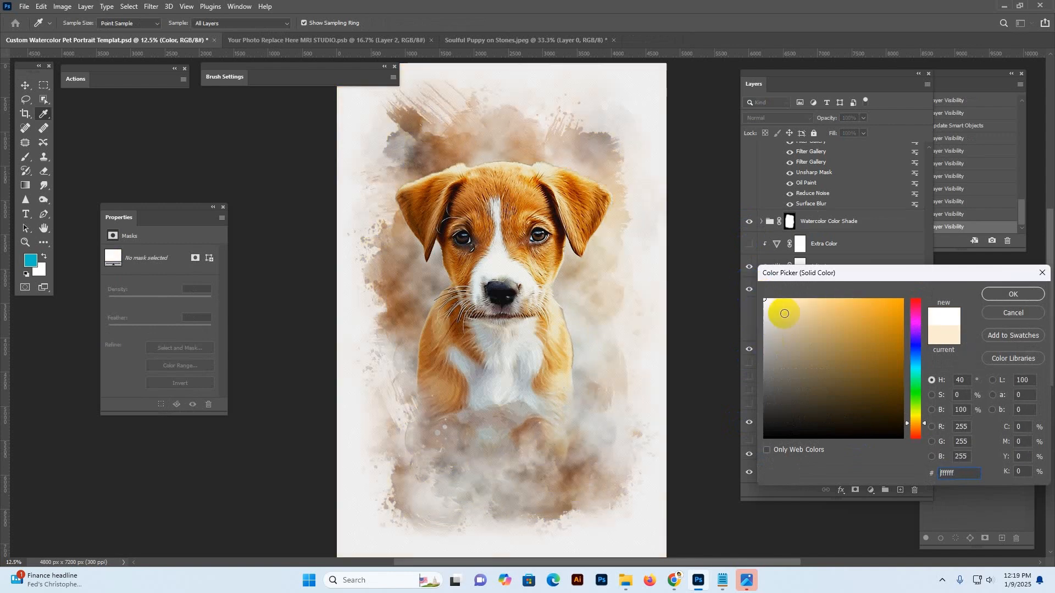
pyautogui.click(1010, 295)
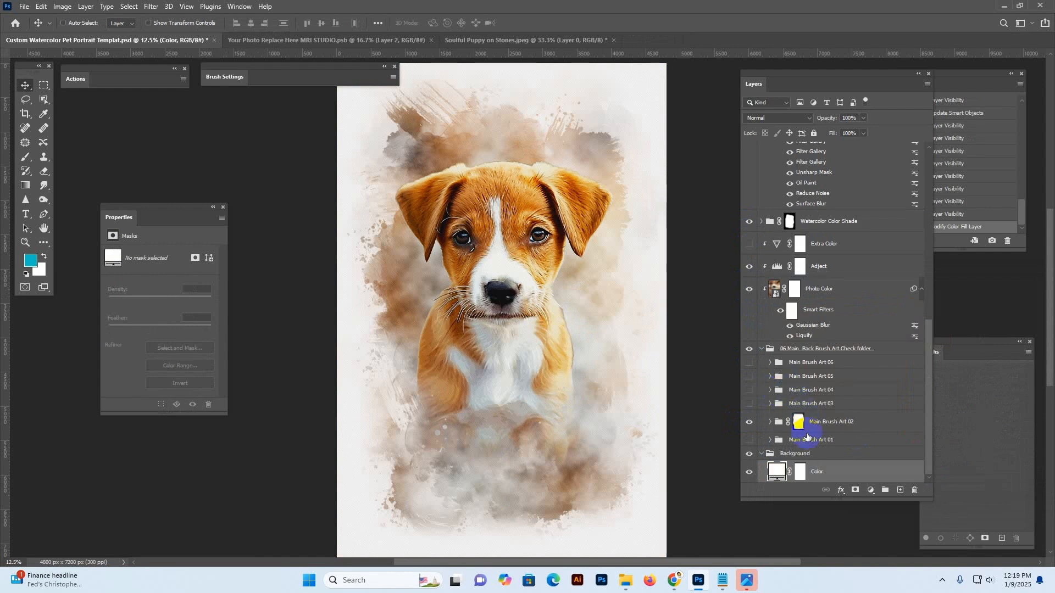
# Preview color effect 2 on the puppy portrait, hide it again, and collapse the Extra Color Chack It group
pyautogui.scroll(10, 813, 308)
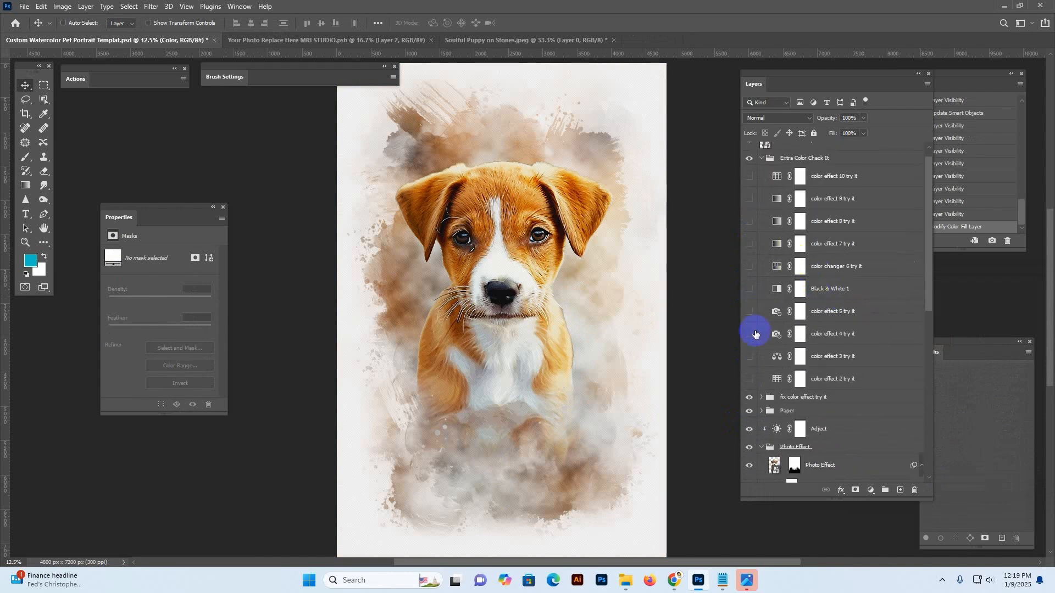
pyautogui.click(749, 380)
pyautogui.click(749, 380)
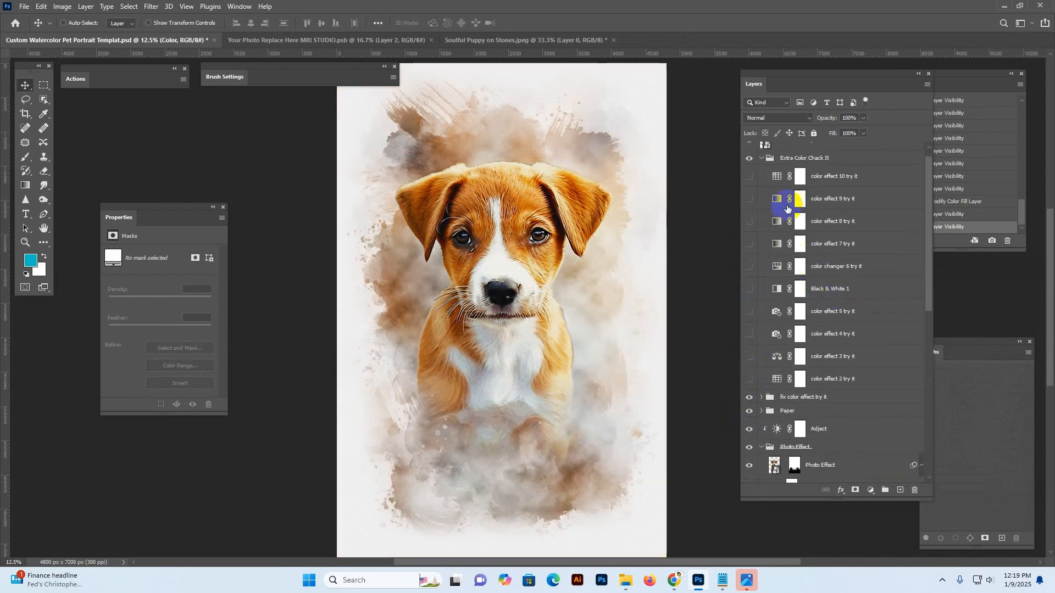
pyautogui.click(760, 160)
pyautogui.click(760, 159)
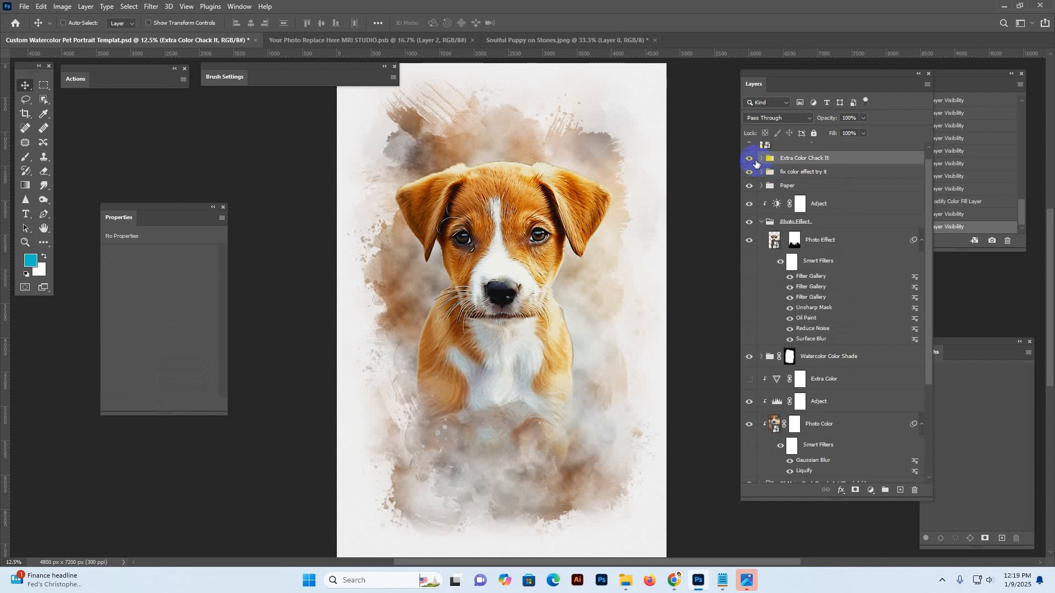
# Compare the portrait with and without the fix color effect group, look through its adjustments, and leave the group hidden
pyautogui.click(749, 172)
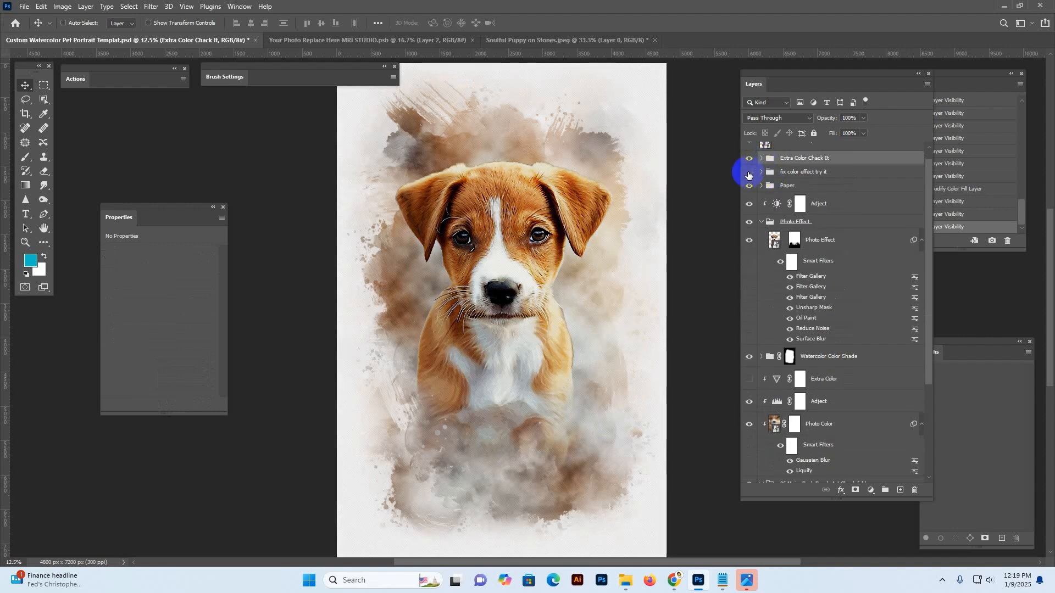
pyautogui.click(750, 174)
pyautogui.click(762, 173)
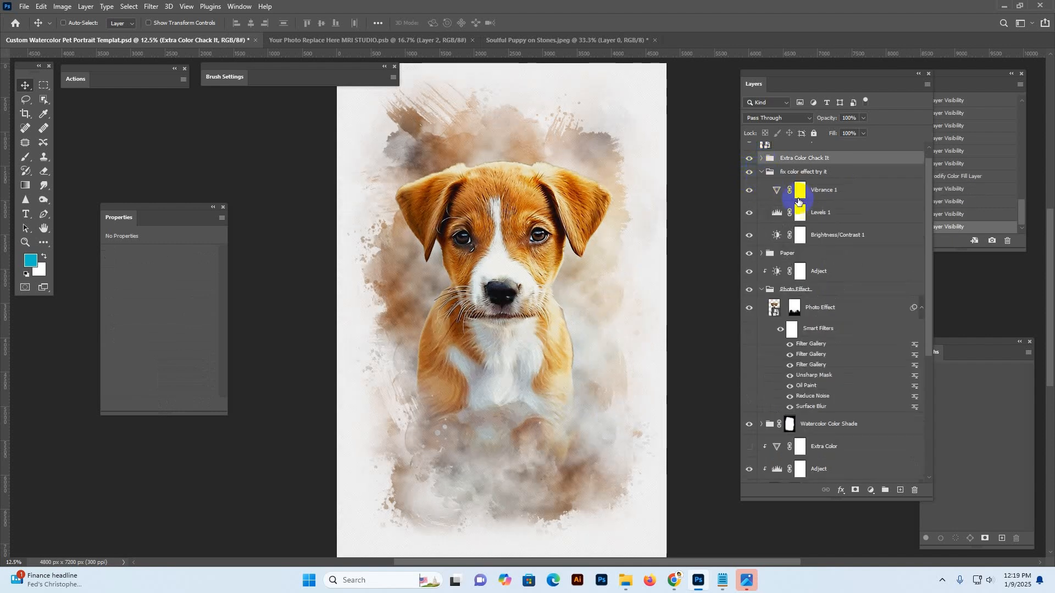
pyautogui.click(762, 173)
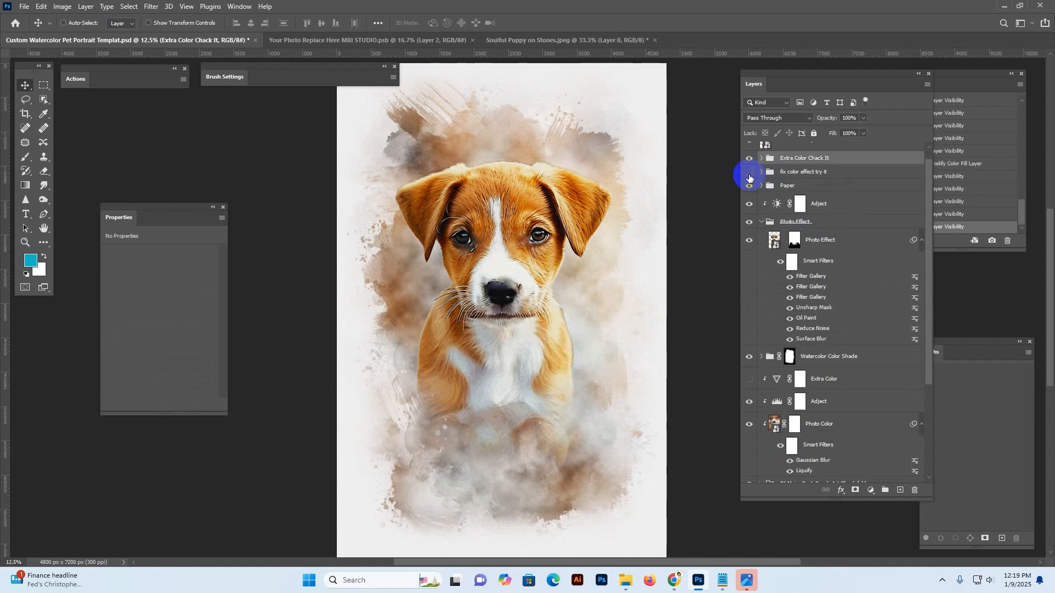
pyautogui.click(750, 175)
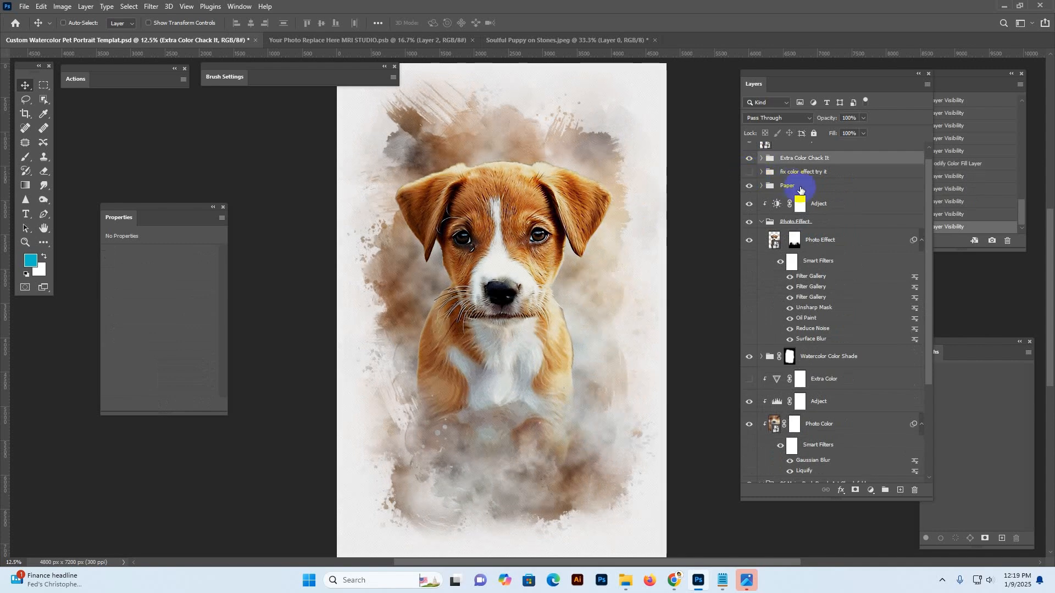
# Compare the portrait with and without the Paper group and reduce the group's opacity to 40%
pyautogui.click(744, 189)
pyautogui.click(748, 190)
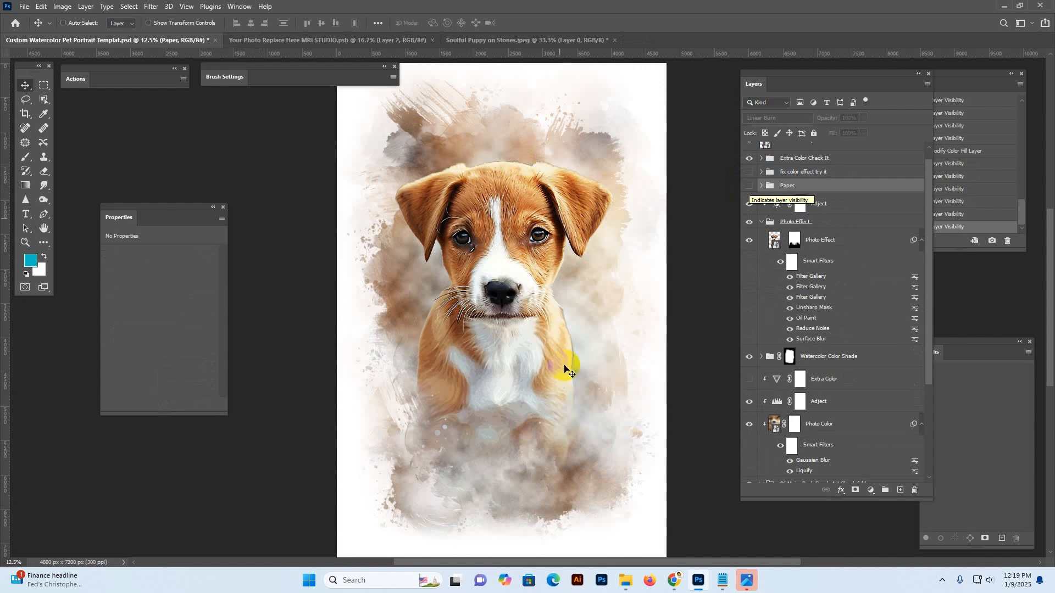
pyautogui.click(746, 188)
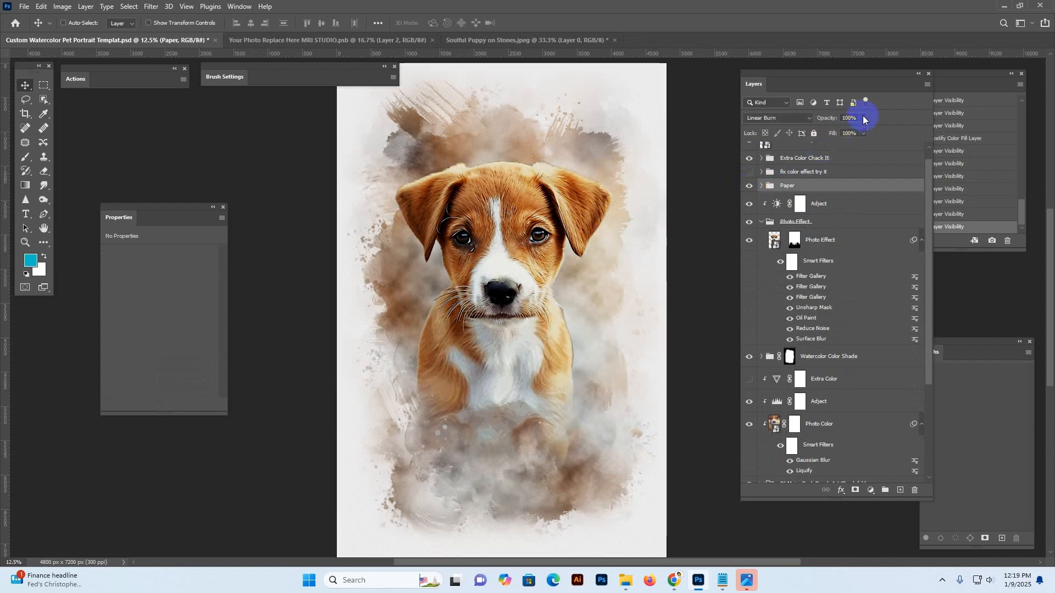
pyautogui.click(865, 119)
pyautogui.moveTo(834, 133); pyautogui.dragTo(834, 133)
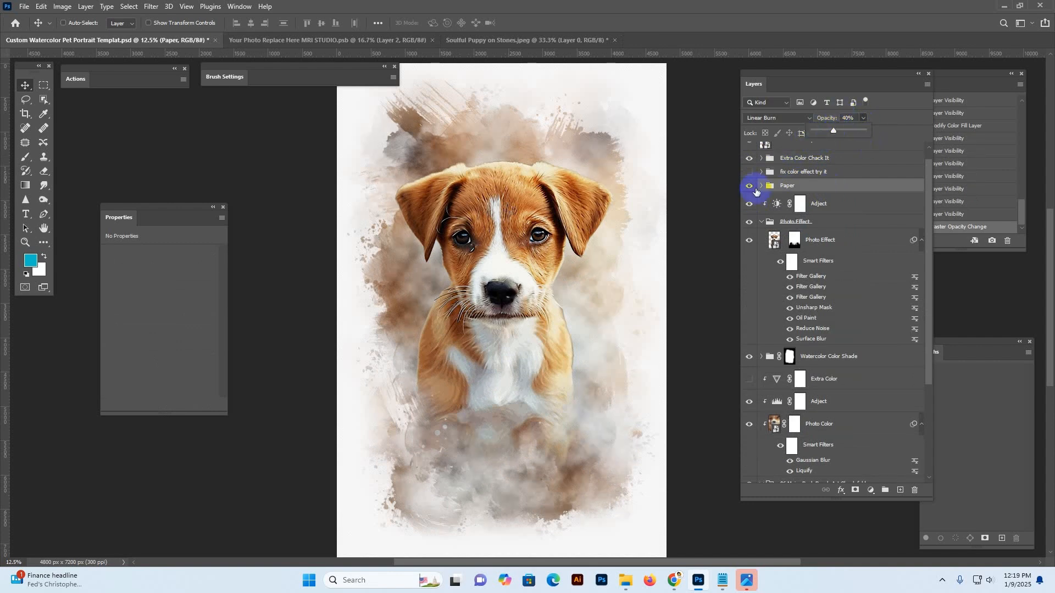
pyautogui.click(749, 187)
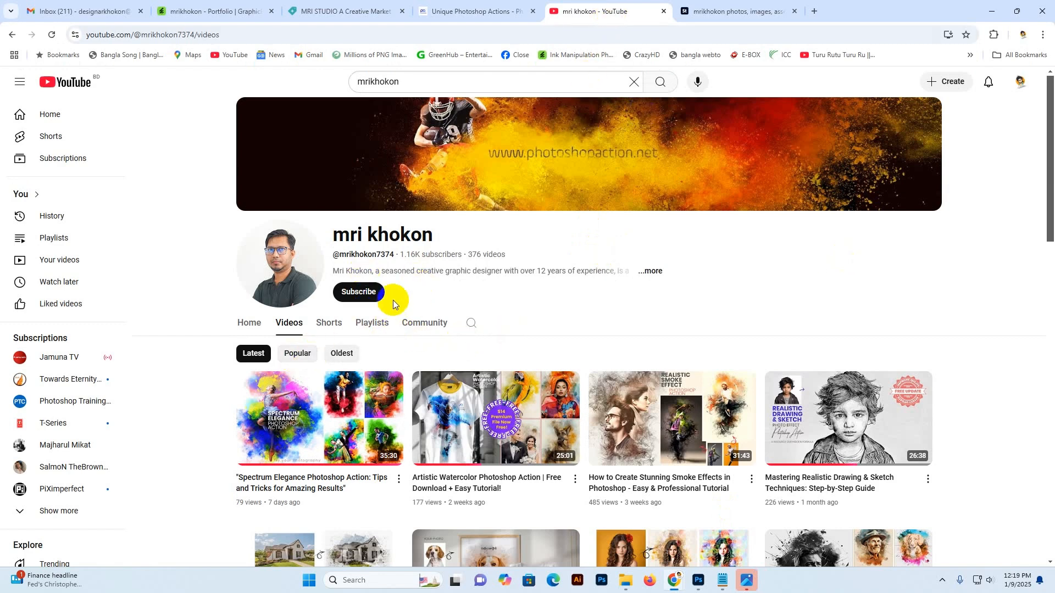
# Browse the latest Photoshop tutorial videos on the creator's YouTube channel
pyautogui.scroll(-4, 668, 275)
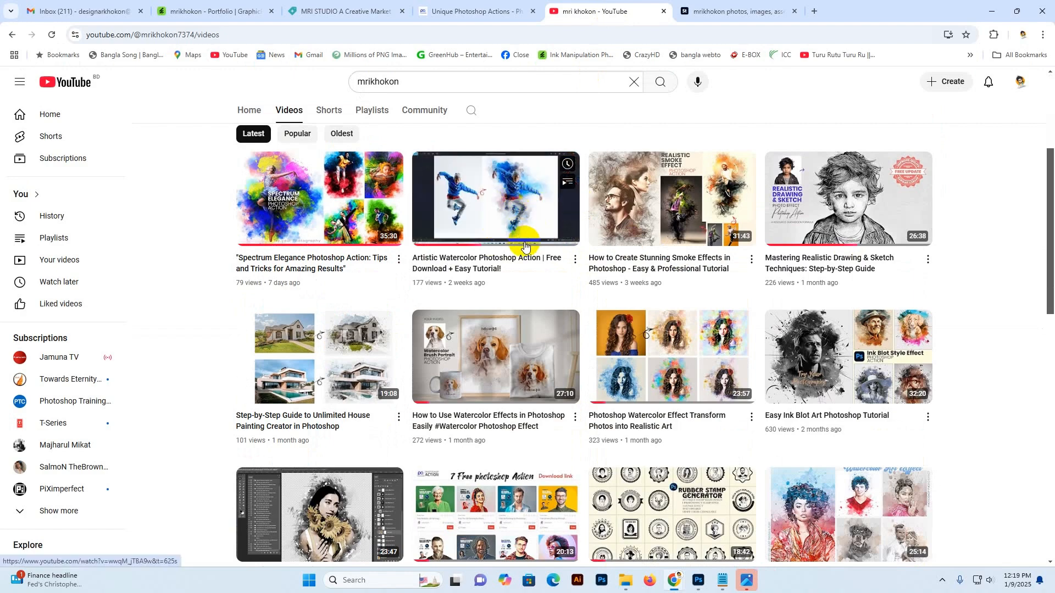
pyautogui.scroll(3, 524, 246)
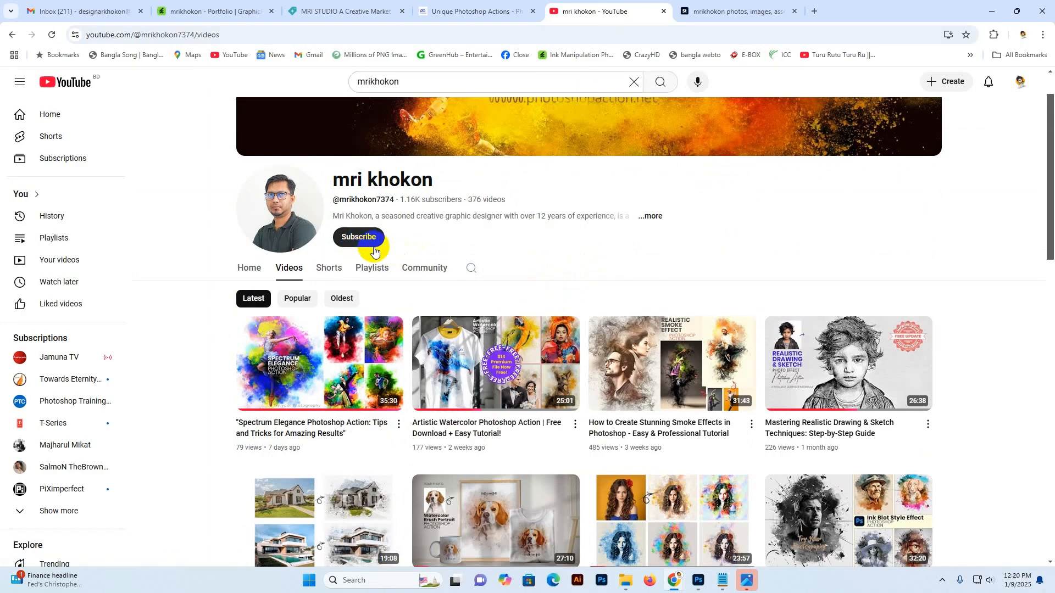
pyautogui.scroll(-2, 638, 248)
# Switch to the MRI STUDIO shop on Creative Market and look through its header and product listings
pyautogui.click(346, 11)
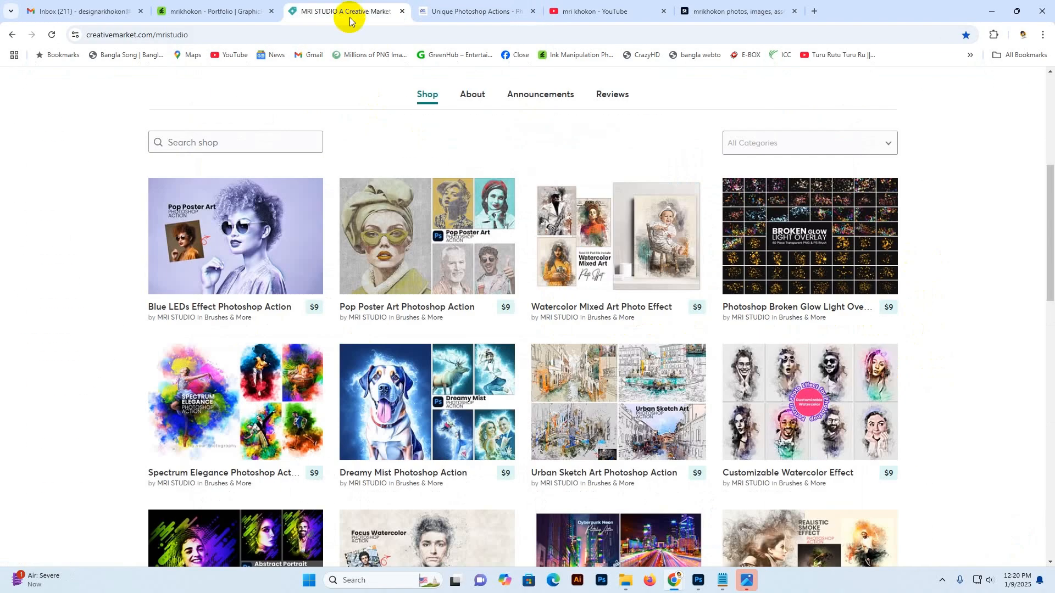
pyautogui.scroll(5, 82, 283)
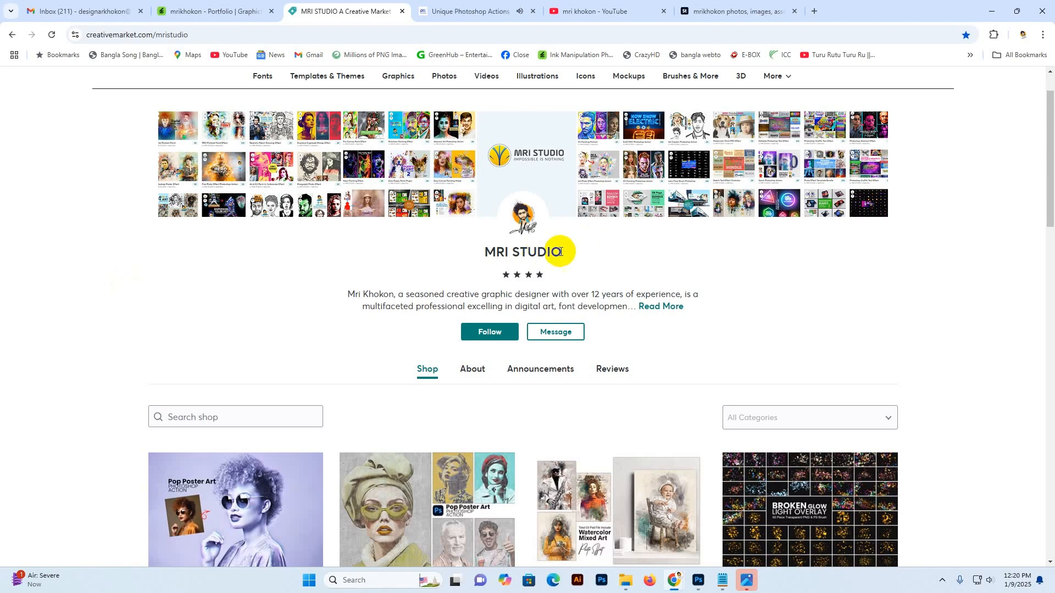
pyautogui.moveTo(560, 252); pyautogui.dragTo(466, 256)
pyautogui.scroll(-5, 965, 286)
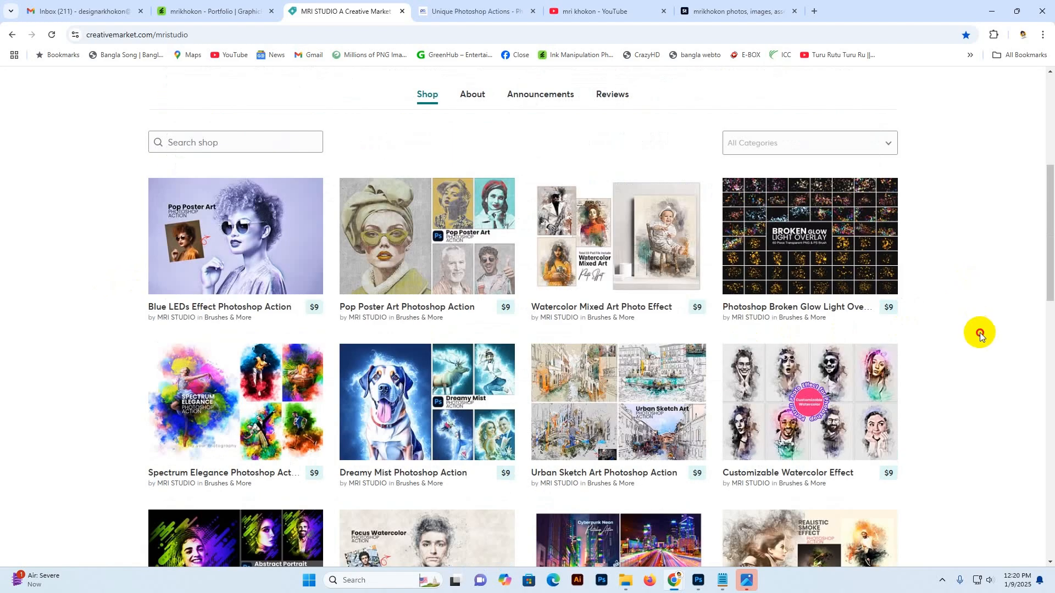
# Browse the remaining MRI STUDIO product listings on Creative Market and the items in the creator's GraphicRiver portfolio
pyautogui.scroll(-10, 980, 332)
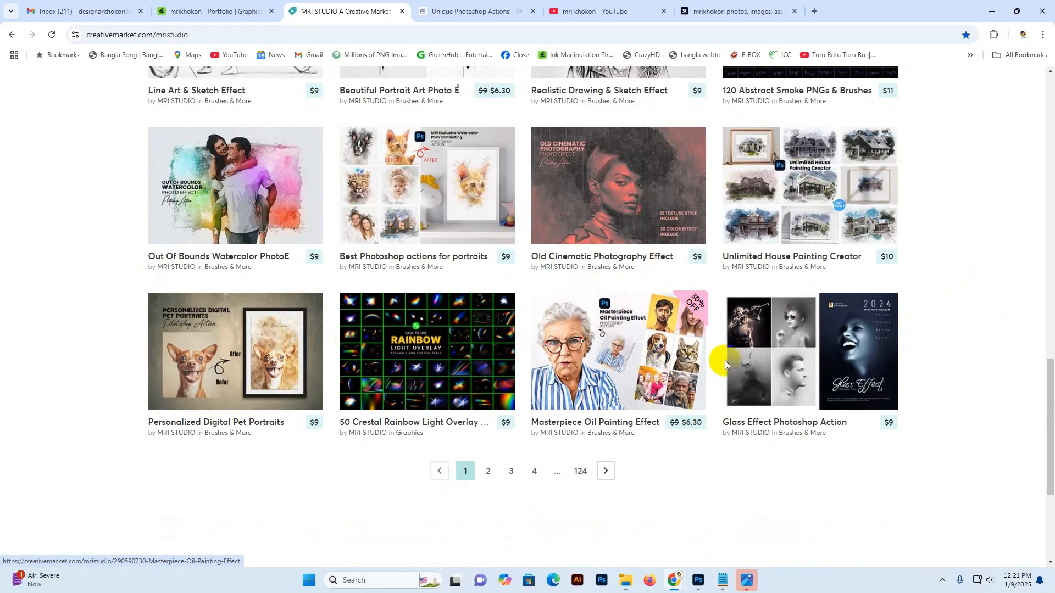
pyautogui.scroll(5, 945, 347)
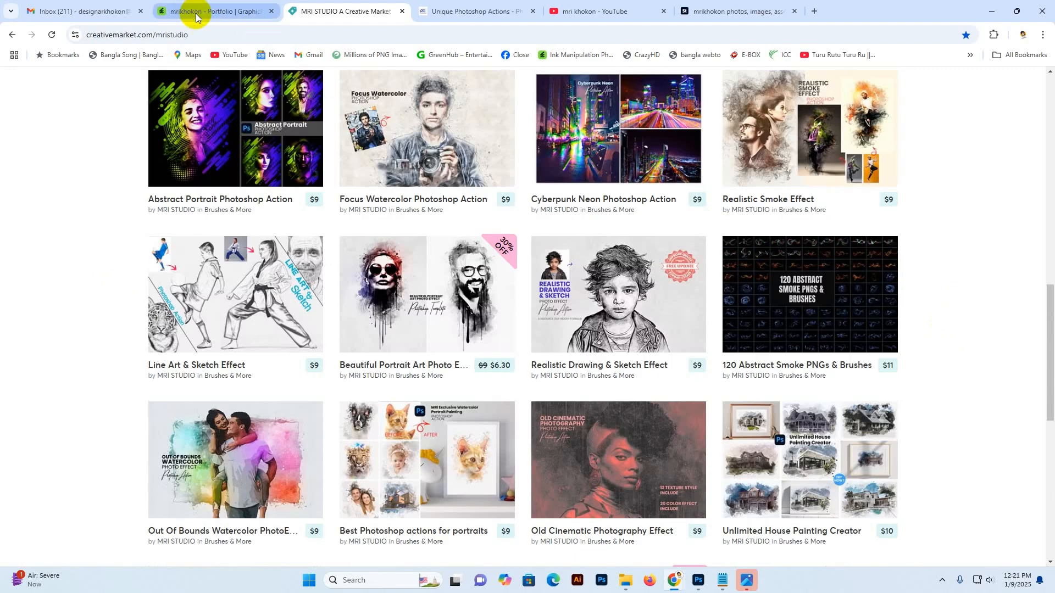
pyautogui.click(206, 11)
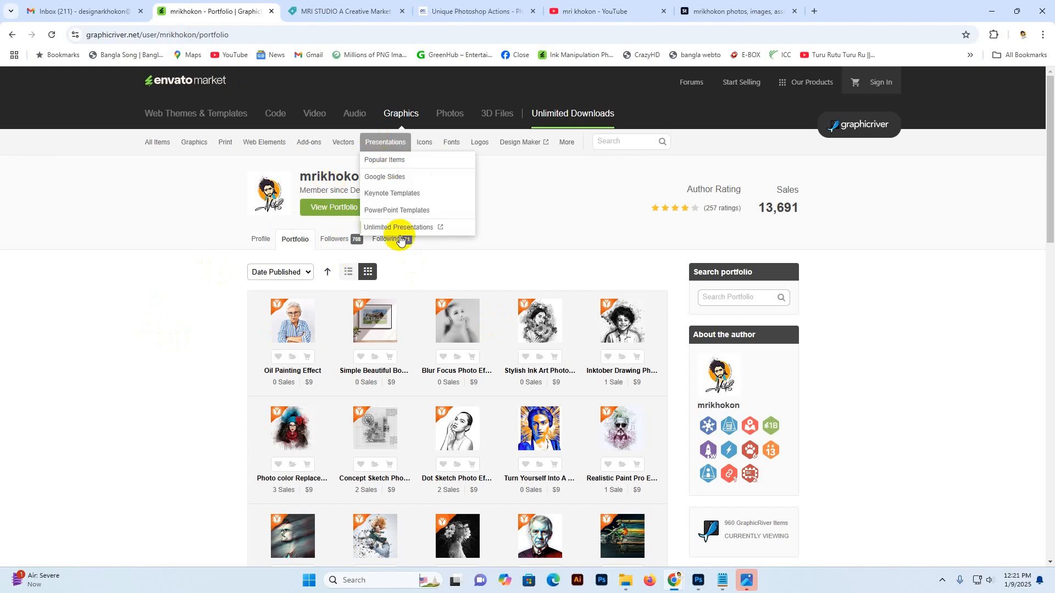
pyautogui.scroll(-10, 471, 337)
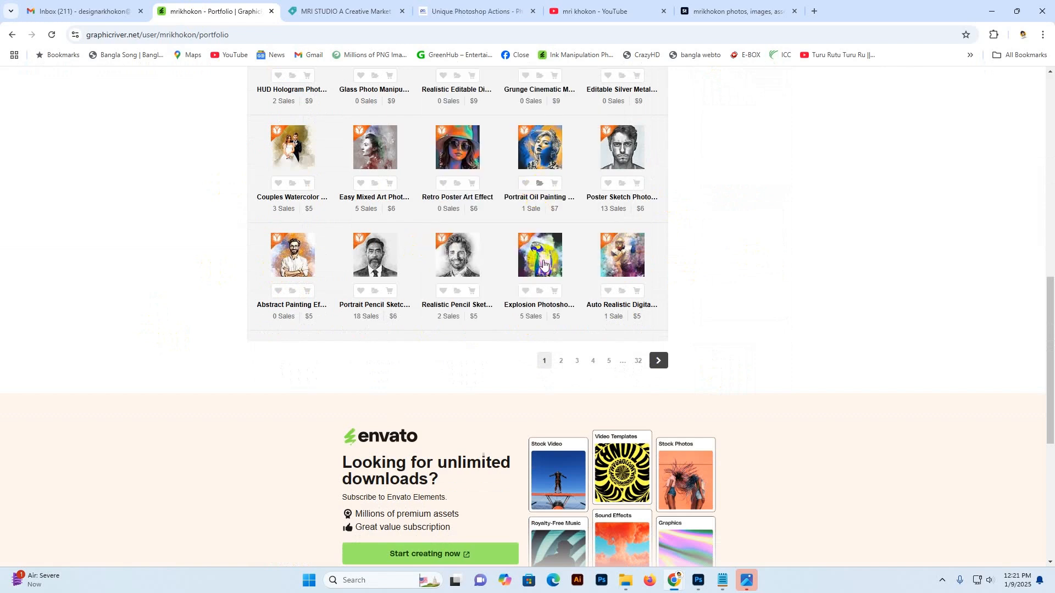
pyautogui.scroll(5, 773, 282)
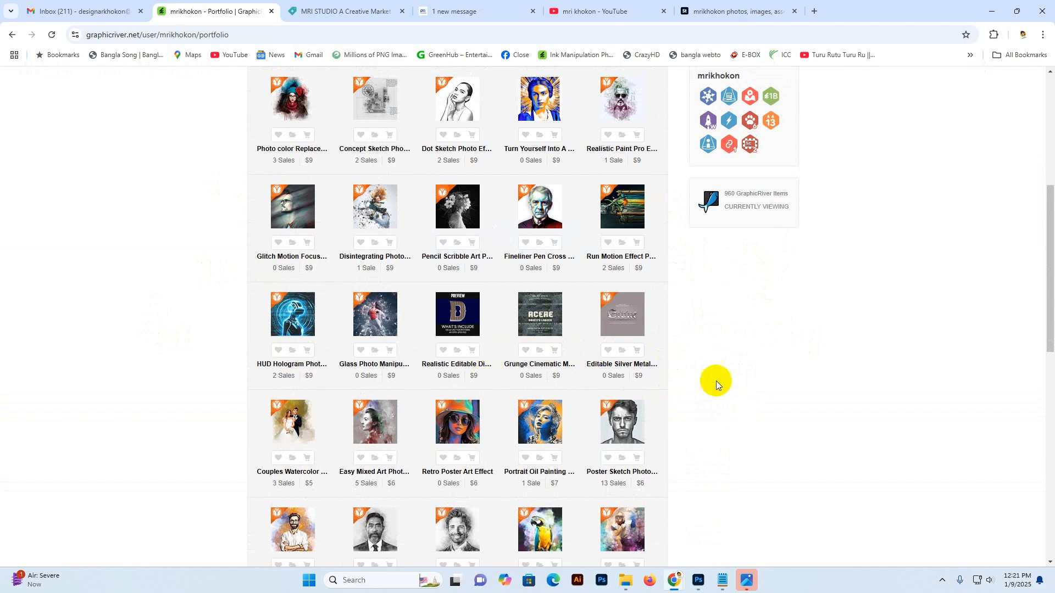
# Look through the Popular Items, Flash Sale and Free Items sections on the photoshopaction.net home page
pyautogui.scroll(-3, 757, 374)
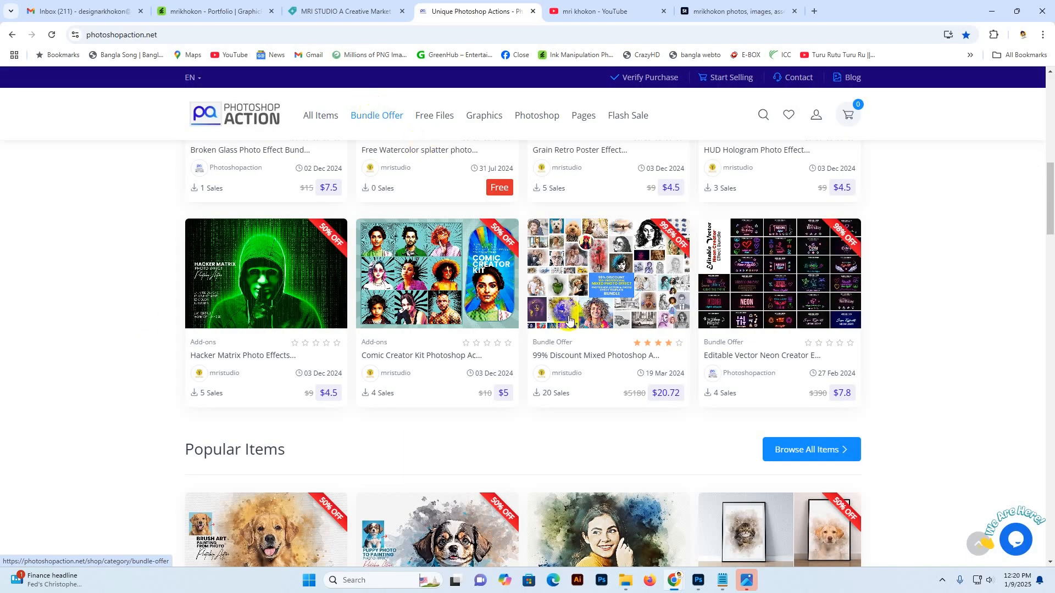
pyautogui.scroll(-5, 936, 386)
pyautogui.scroll(-5, 939, 371)
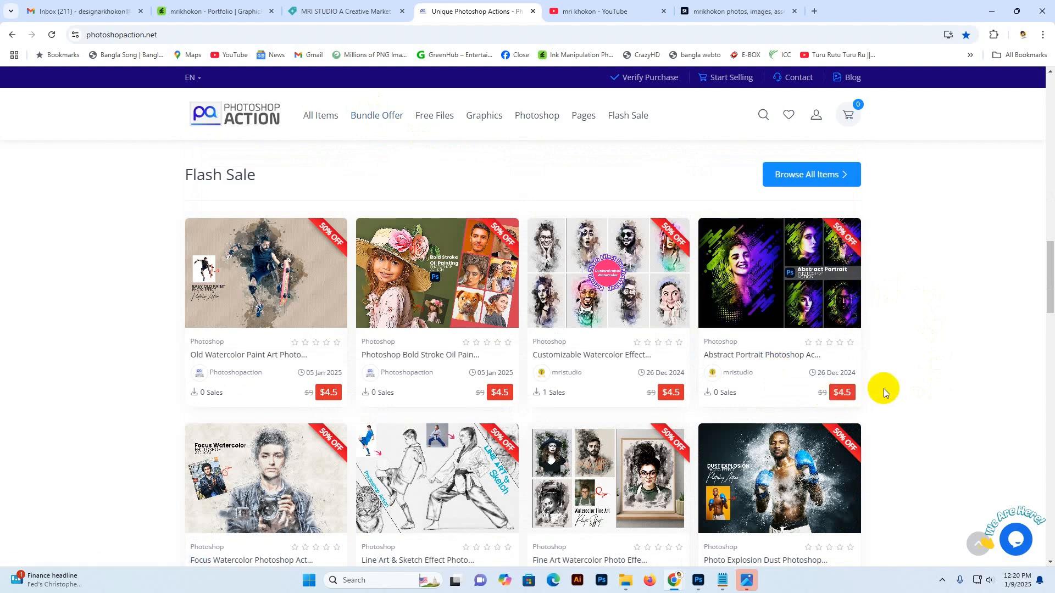
pyautogui.scroll(-4, 885, 325)
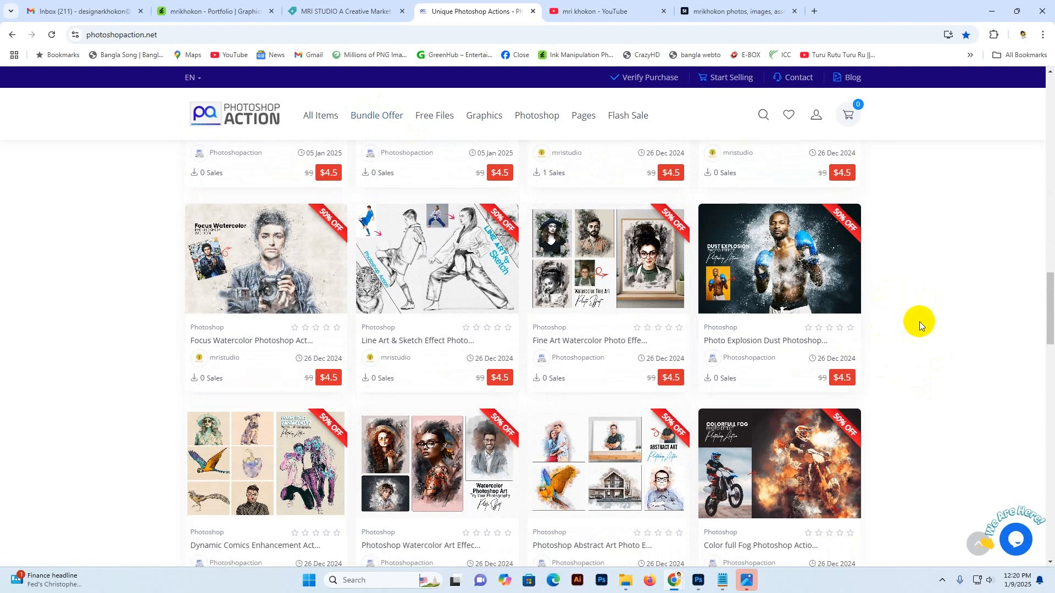
pyautogui.scroll(-10, 888, 372)
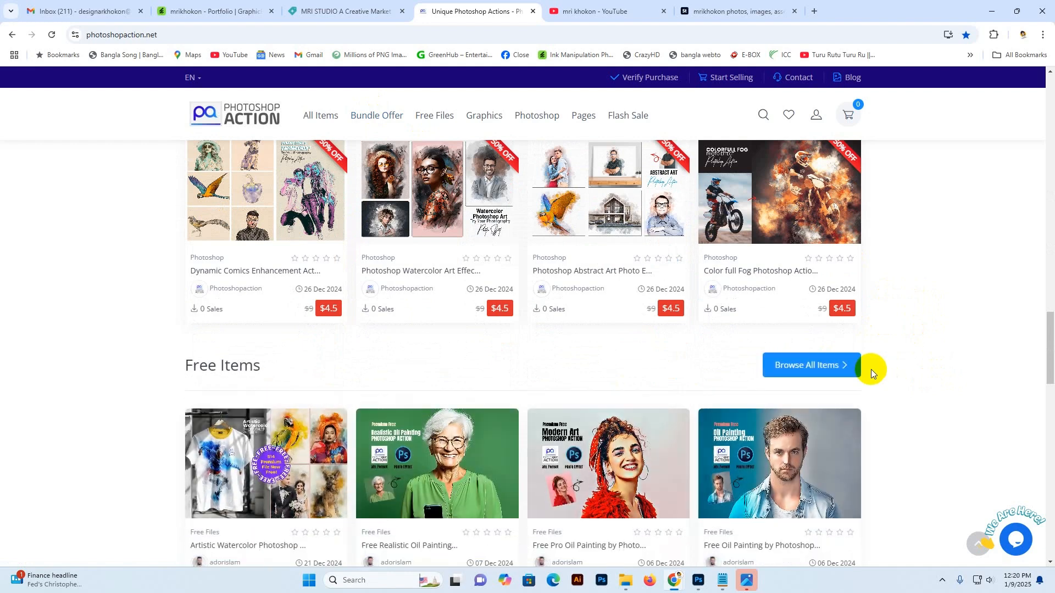
pyautogui.scroll(4, 247, 332)
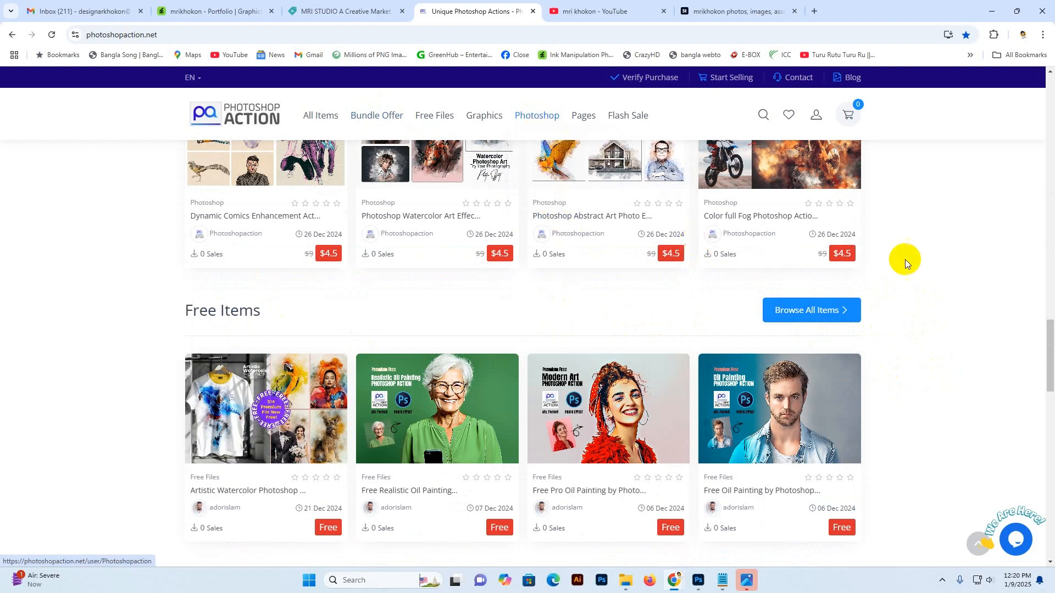
# Switch to the creator's Adobe Stock portfolio and look through its header, featured collections and graphic assets
pyautogui.click(352, 11)
pyautogui.click(713, 12)
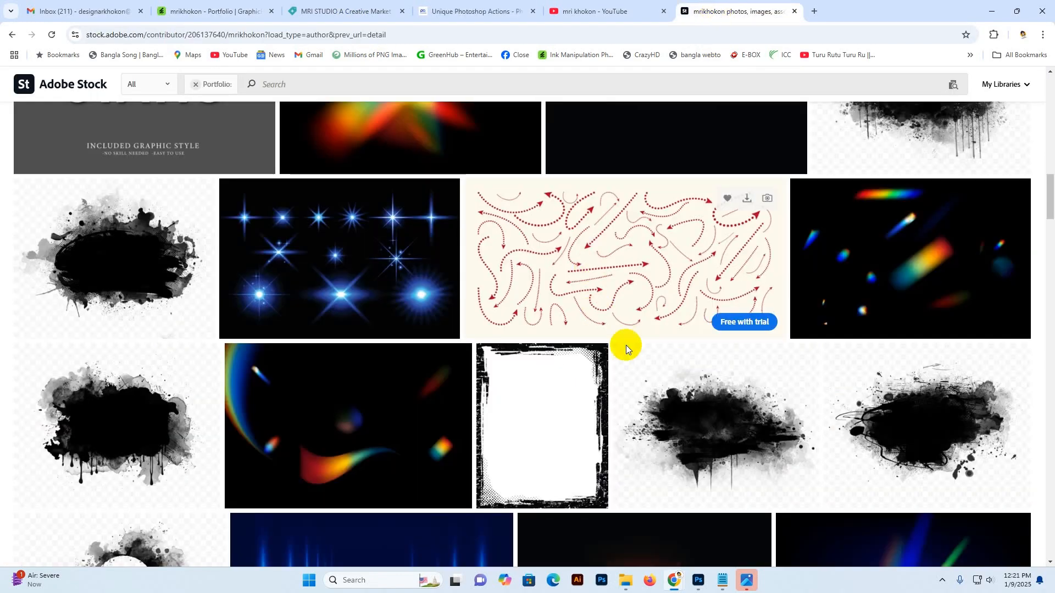
pyautogui.scroll(15, 627, 347)
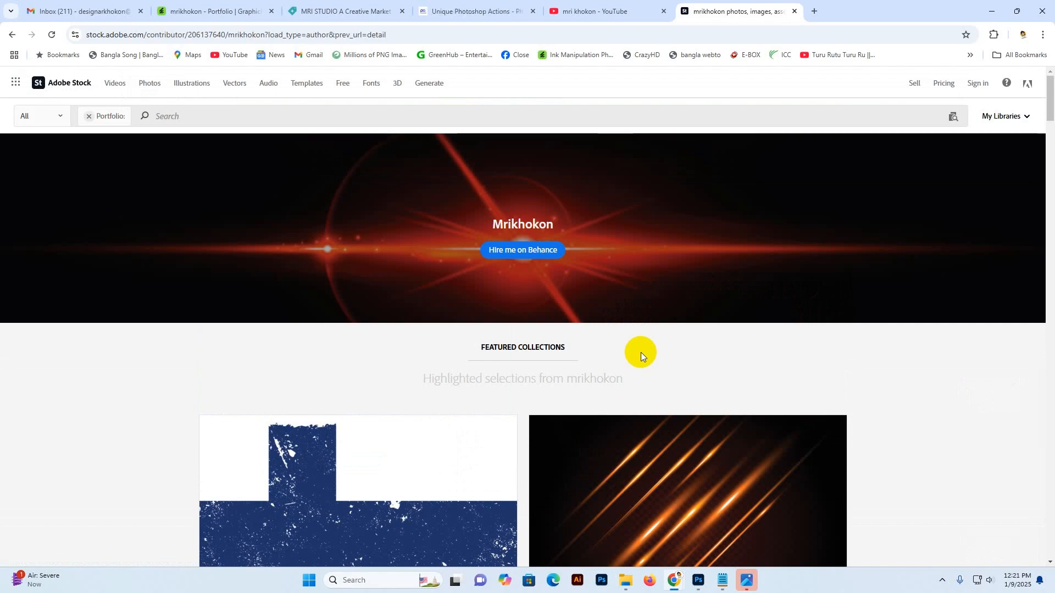
pyautogui.scroll(-6, 642, 356)
pyautogui.scroll(-10, 641, 356)
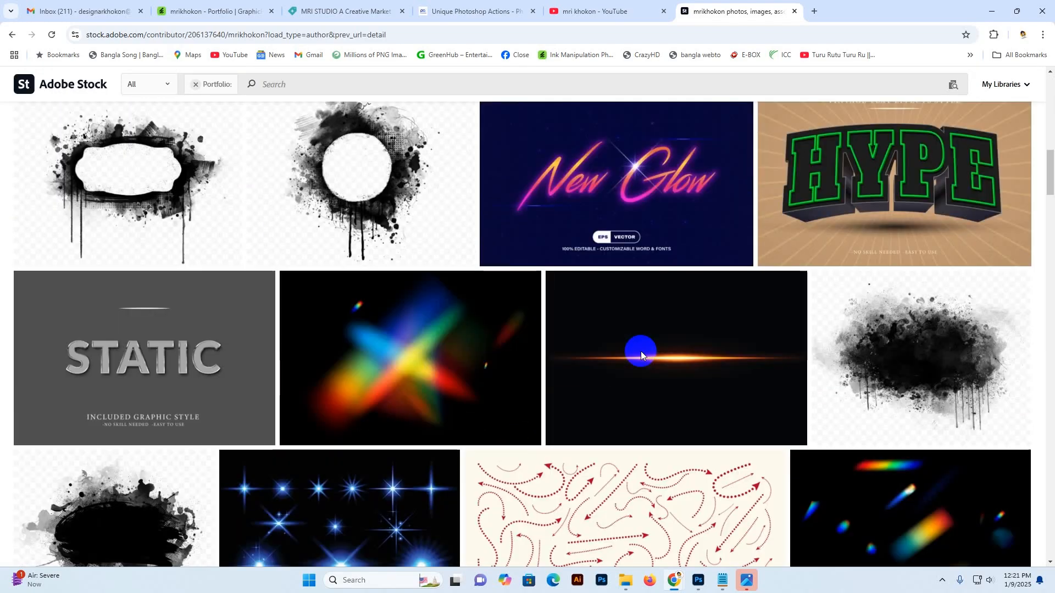
pyautogui.scroll(10, 641, 356)
pyautogui.scroll(6, 641, 351)
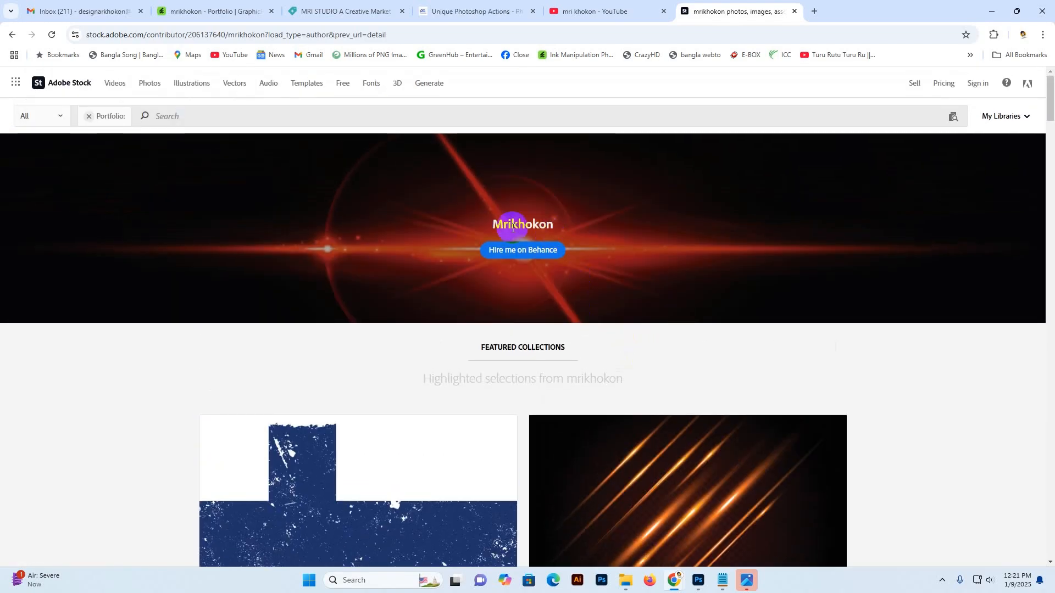
pyautogui.moveTo(487, 225); pyautogui.dragTo(622, 229)
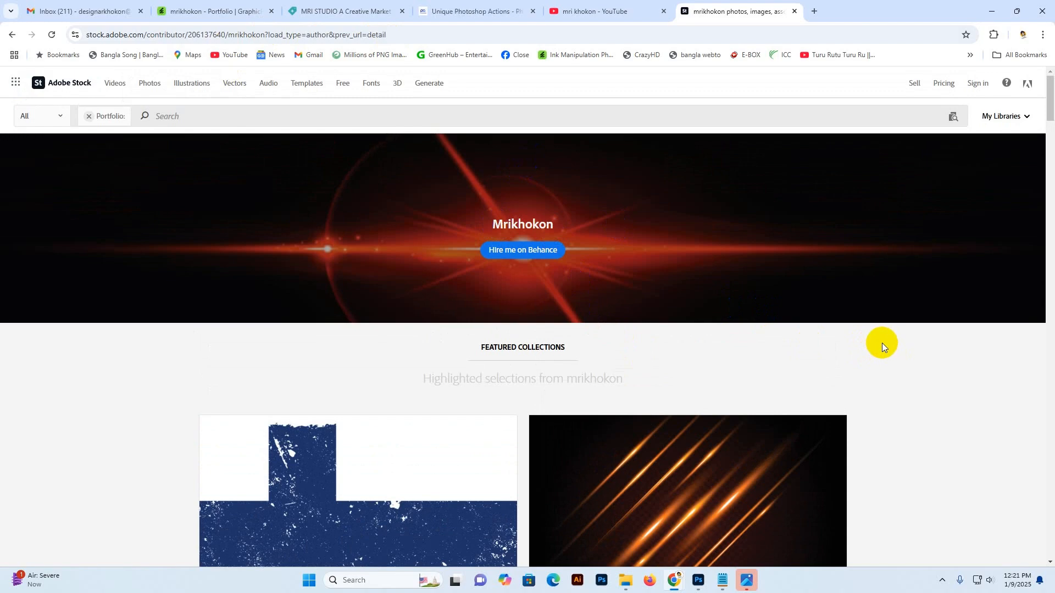
pyautogui.scroll(-5, 893, 361)
pyautogui.scroll(-5, 896, 361)
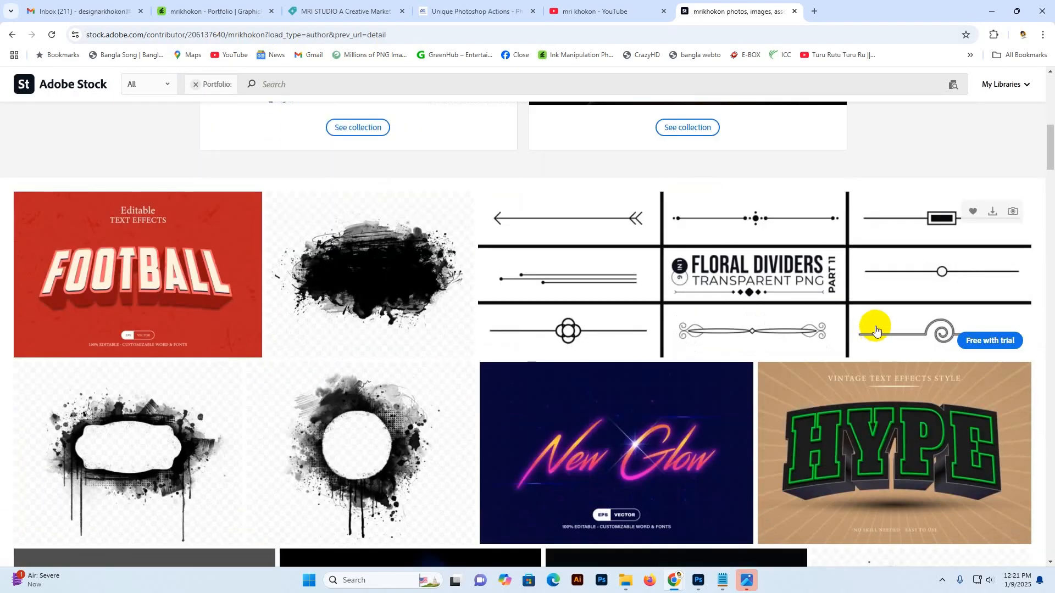